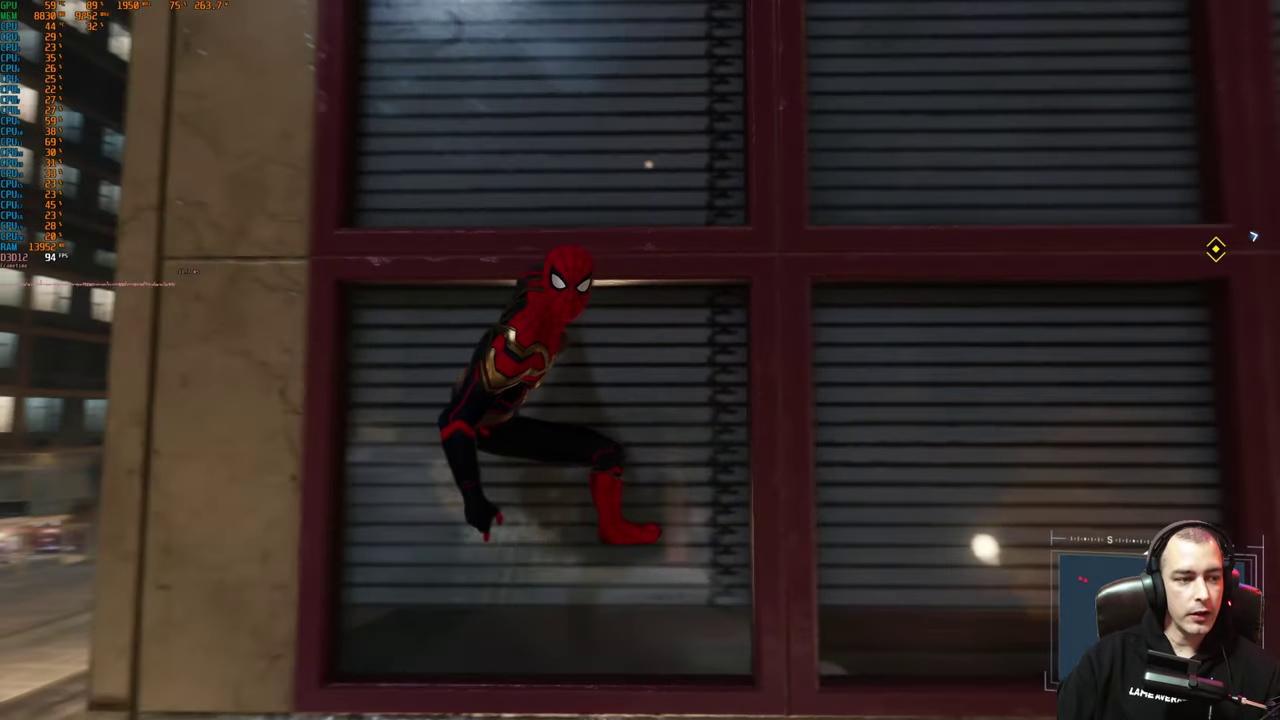
key(w)
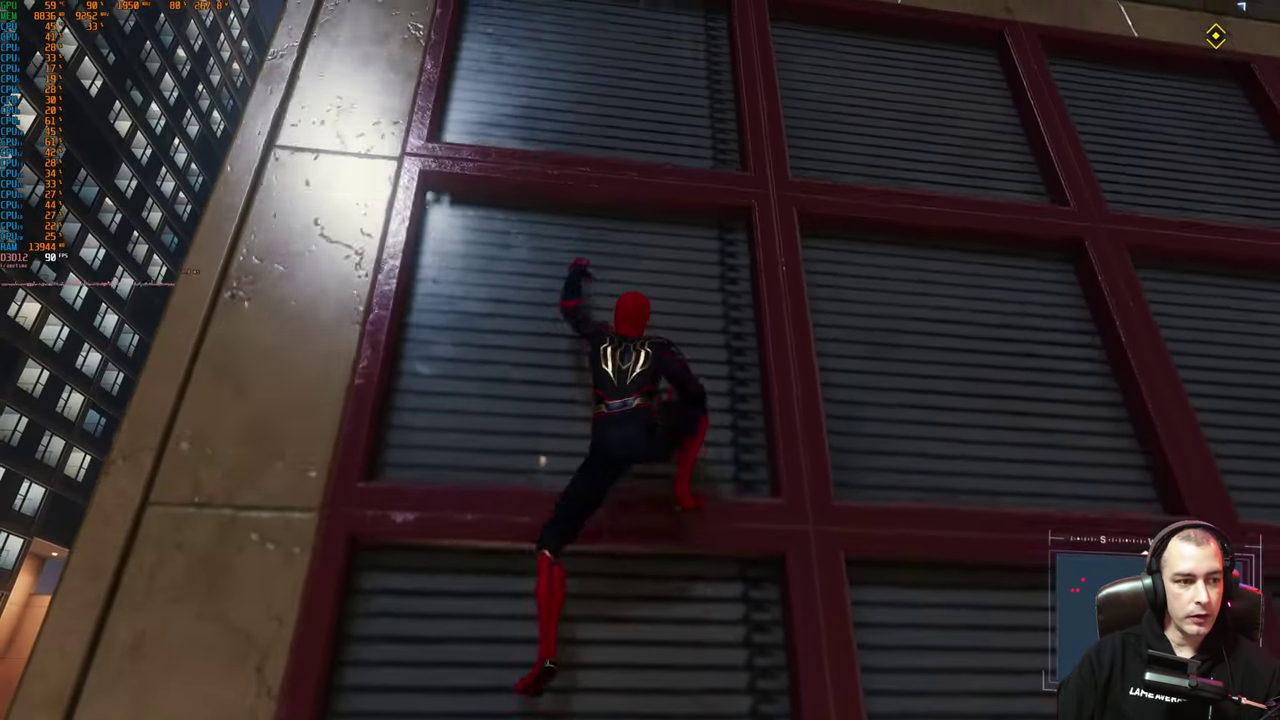
key(shift)
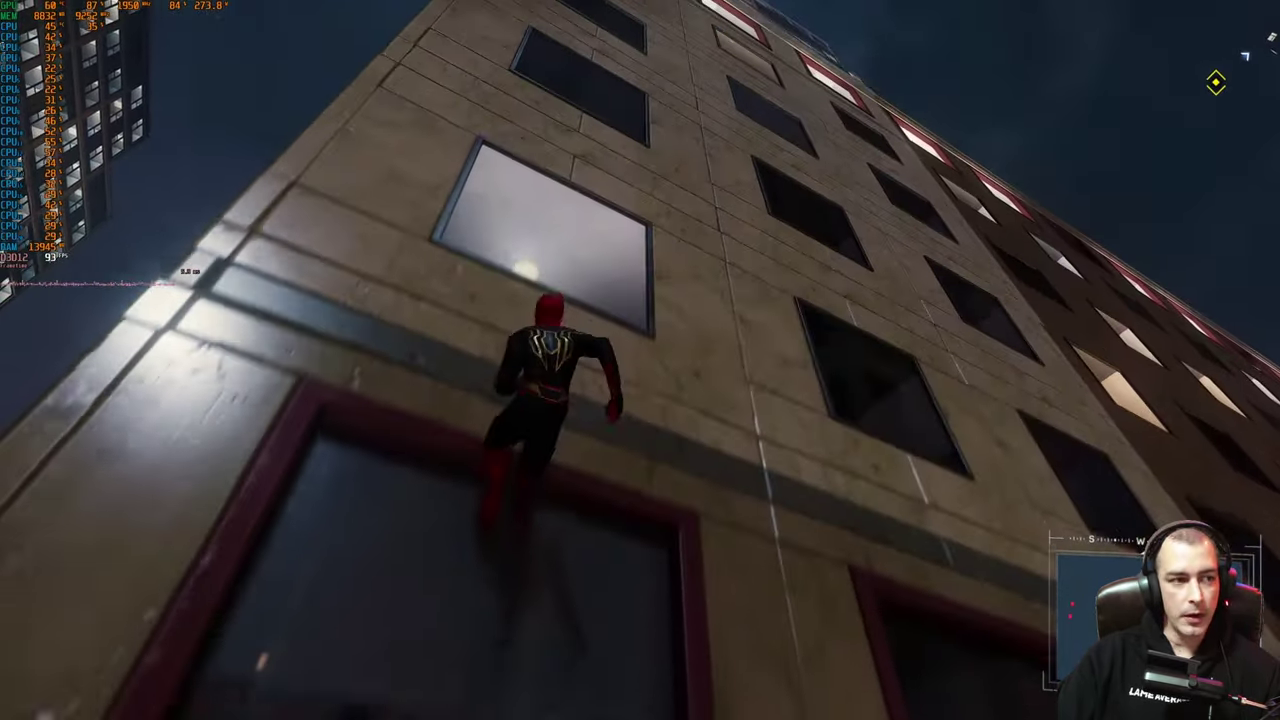
key(w)
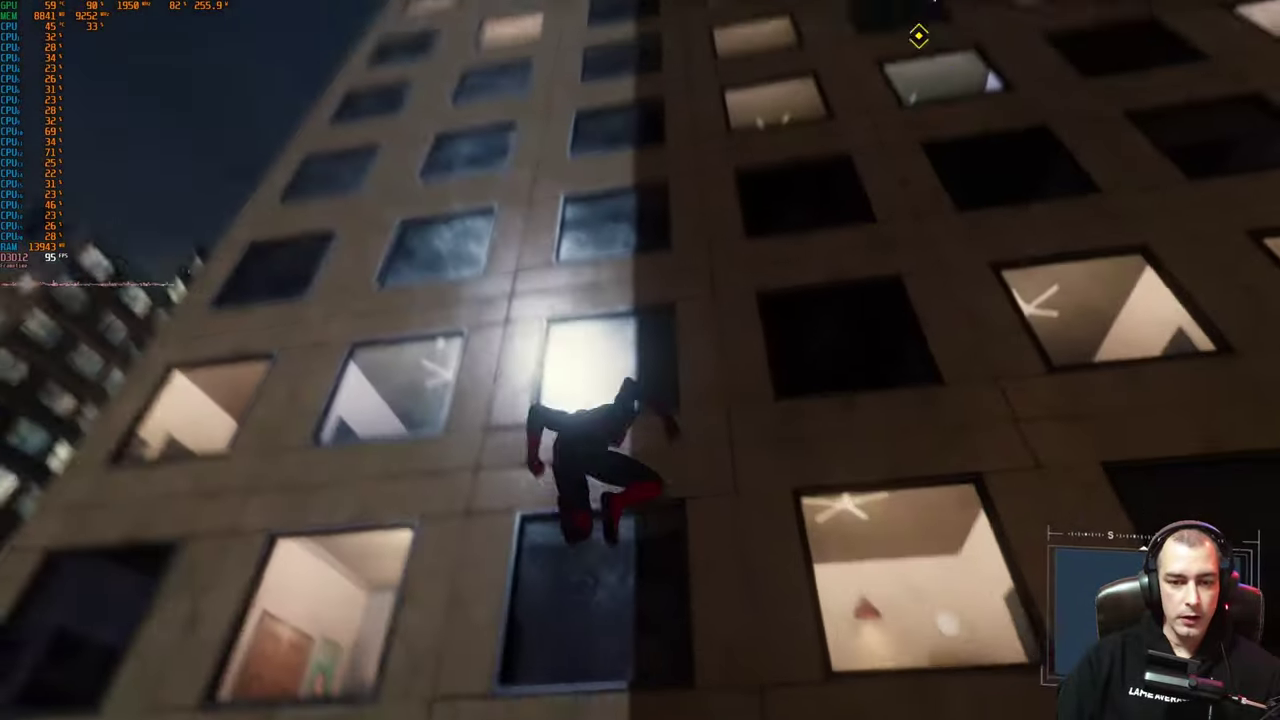
key(w)
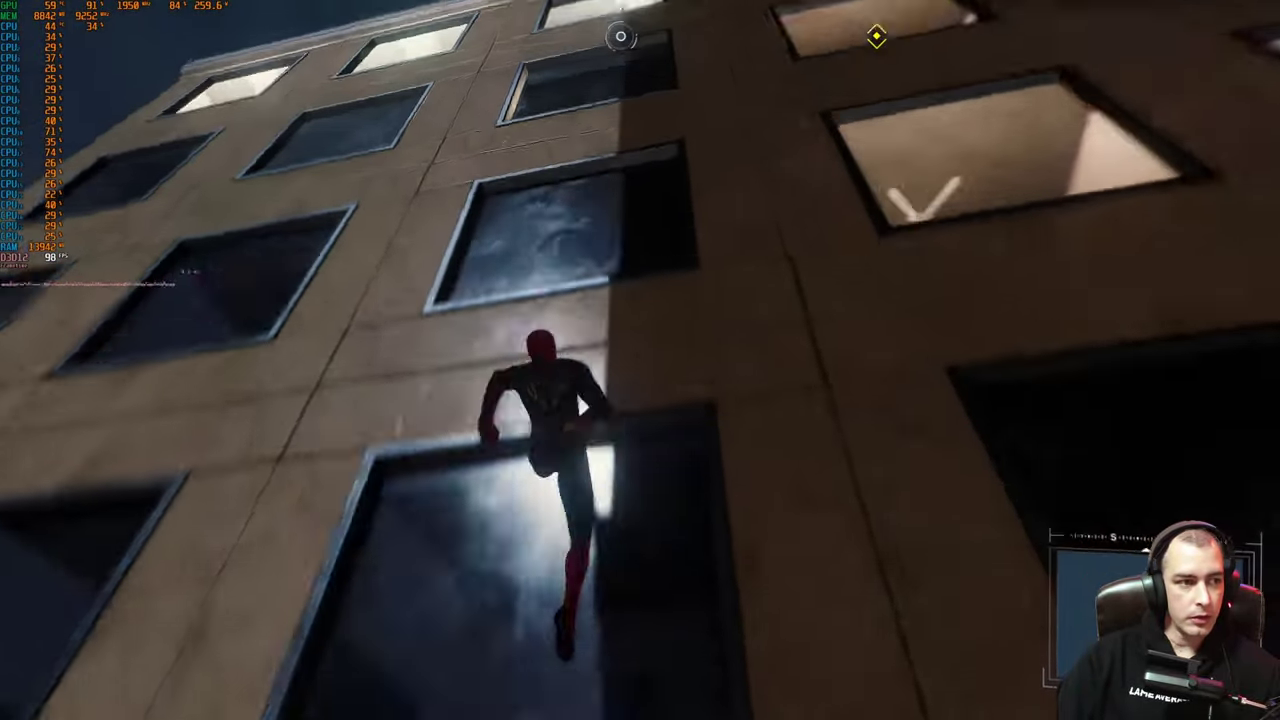
key(space)
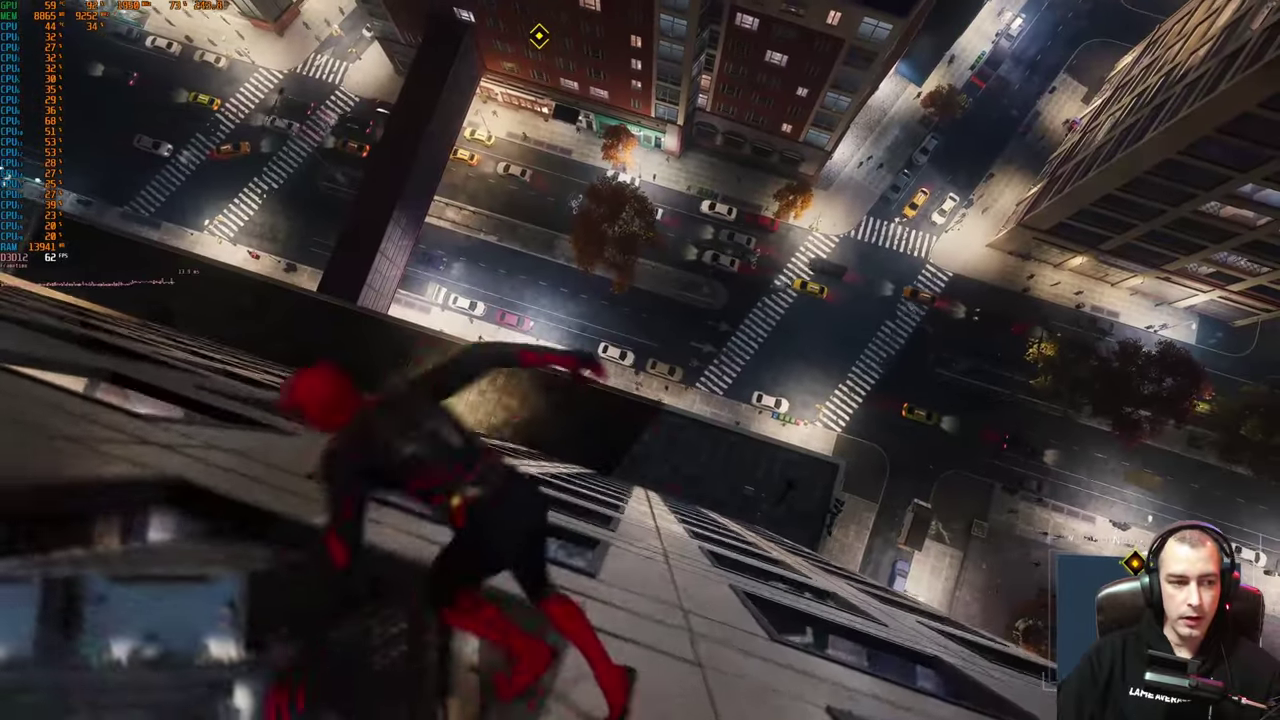
key(w)
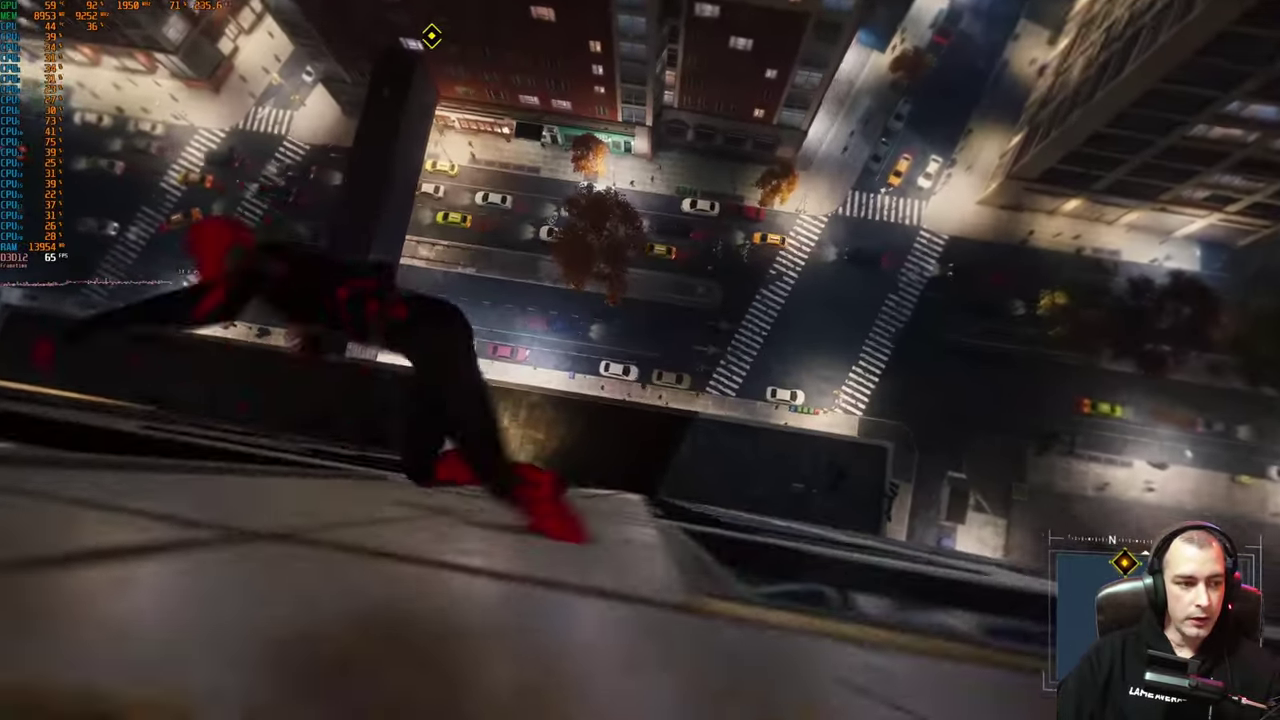
key(space)
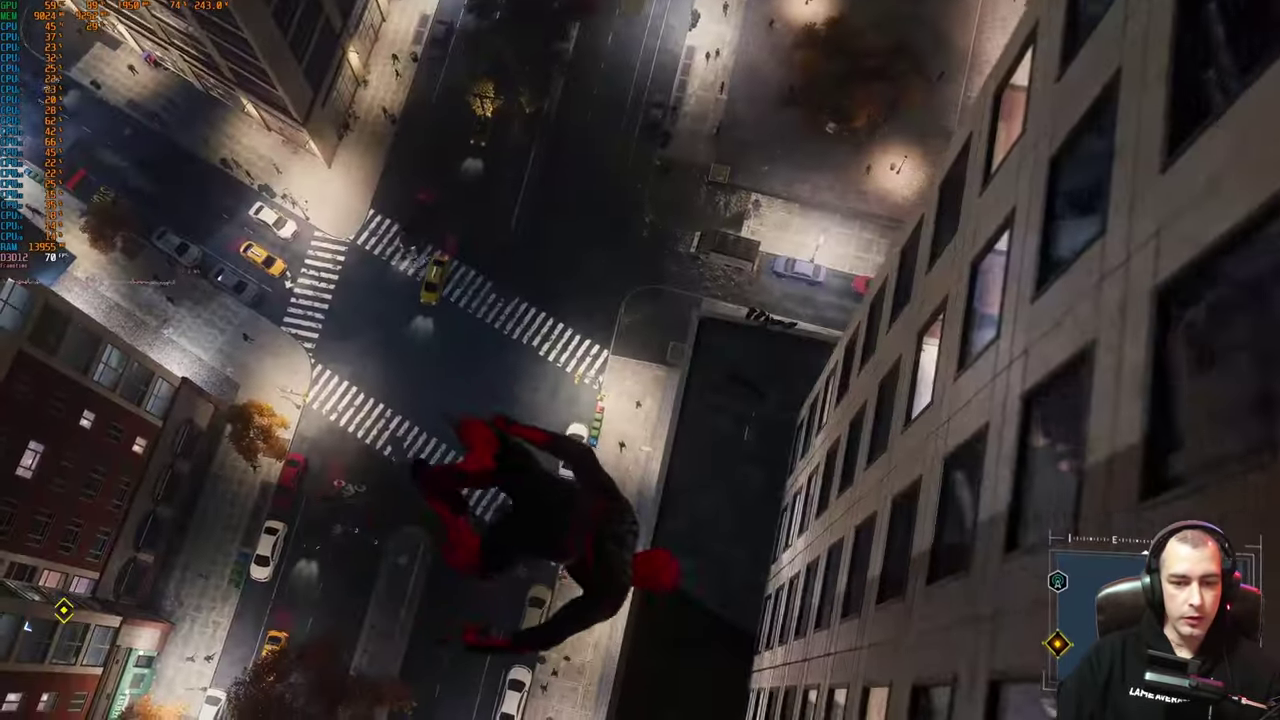
key(w)
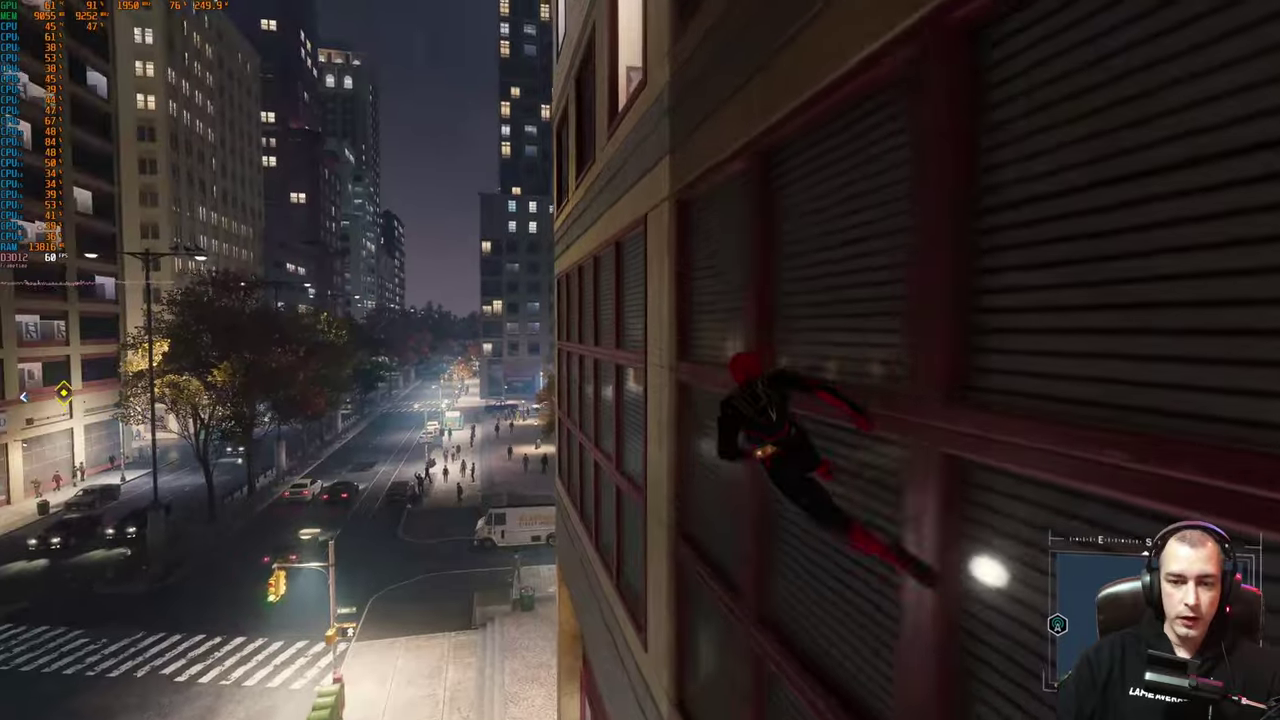
key(w)
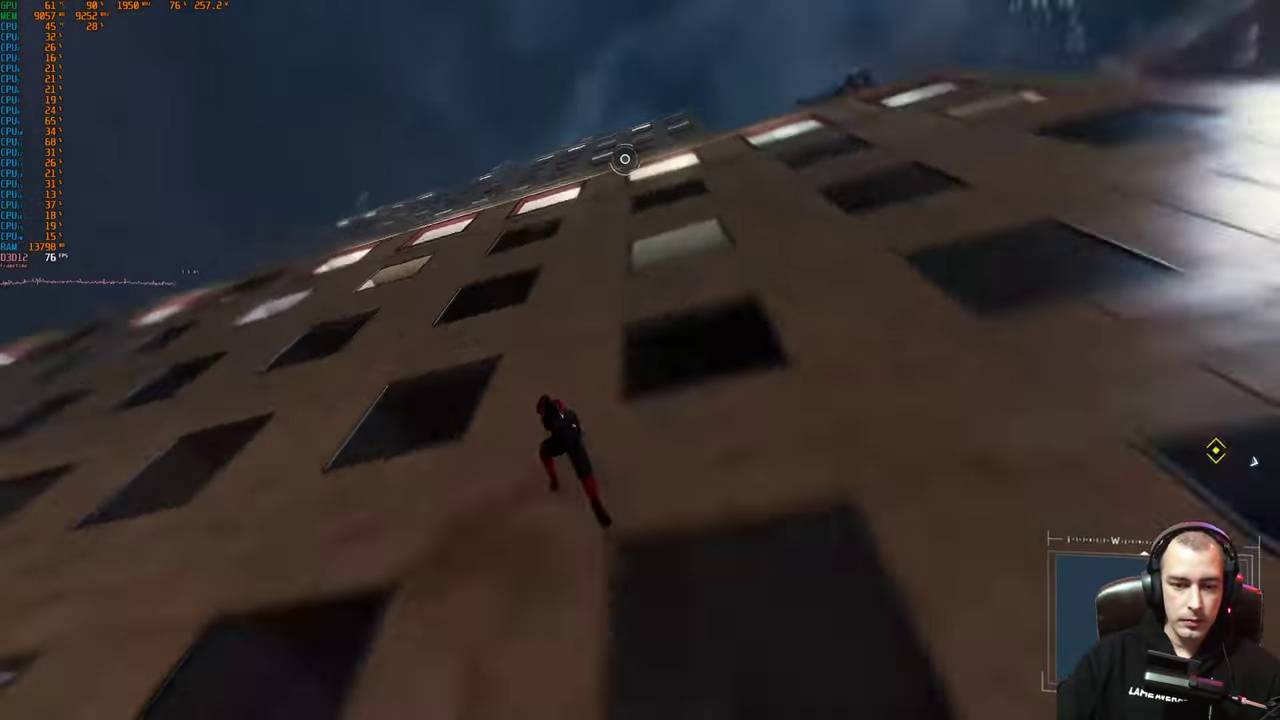
key(w)
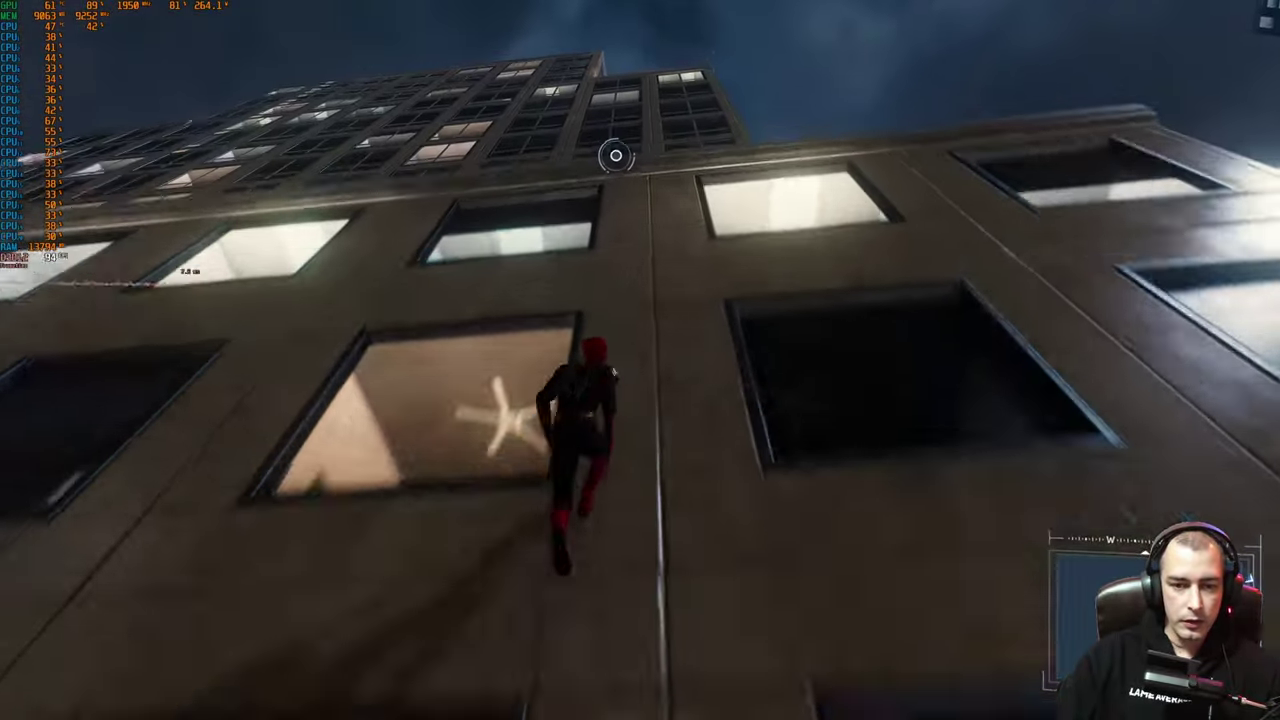
key(w)
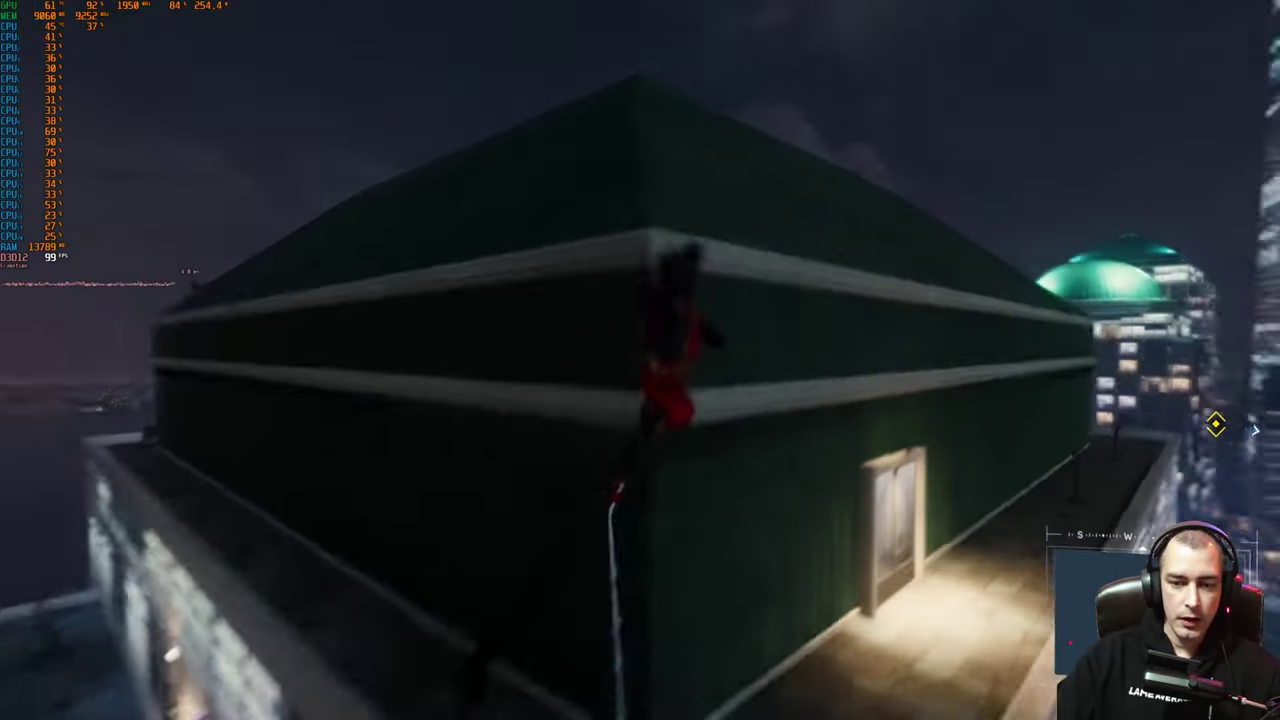
key(w)
key(w)
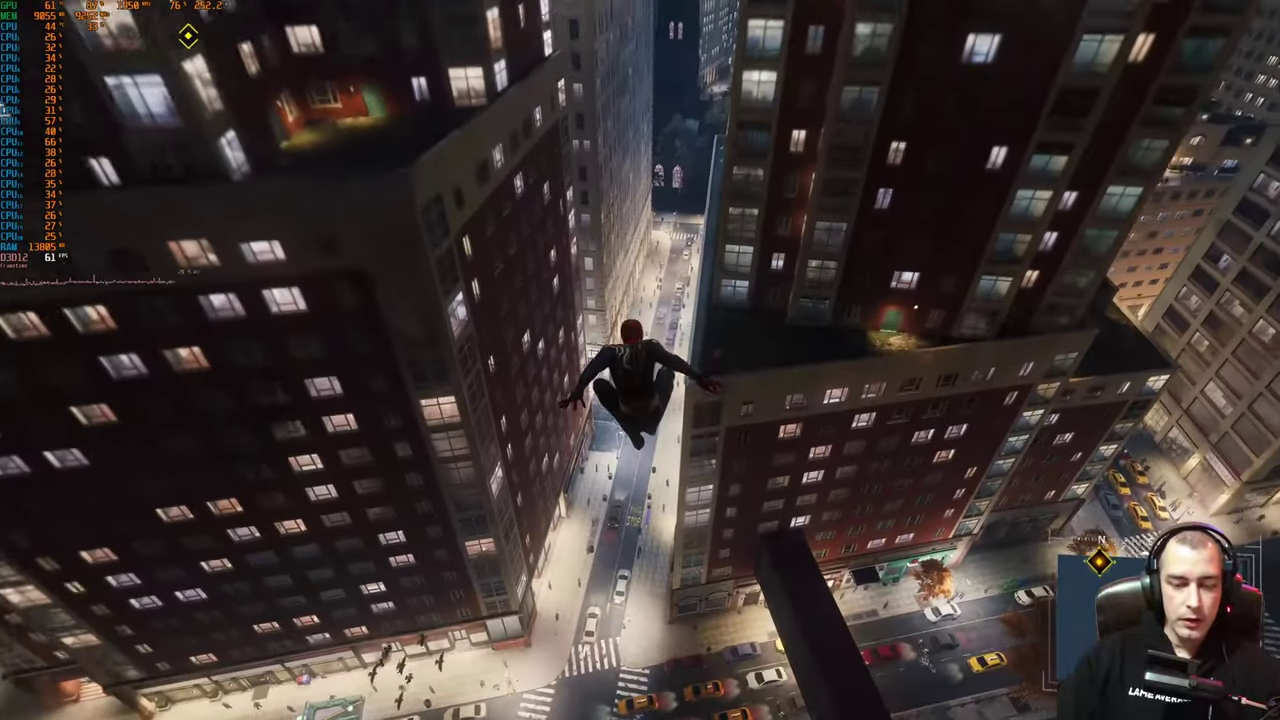
key(w)
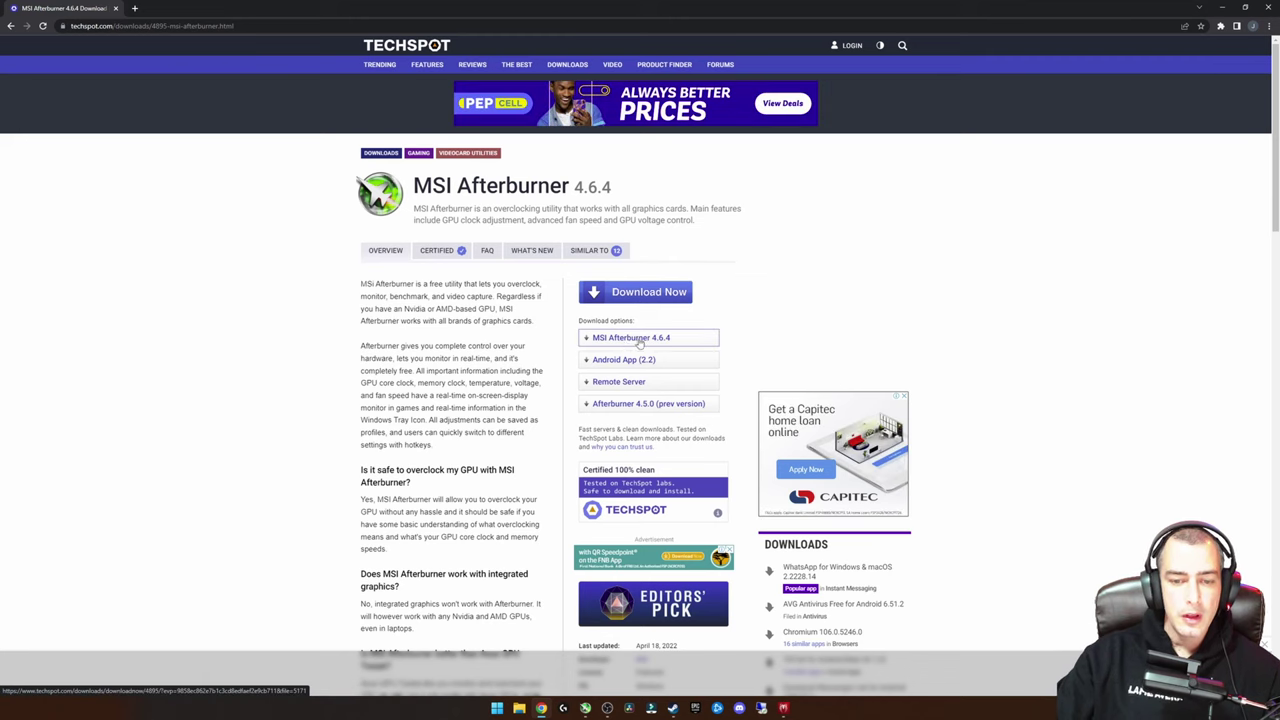
Step: Download MSI Afterburner 4.6.4 from its TechSpot page and close the browser
click(639, 342)
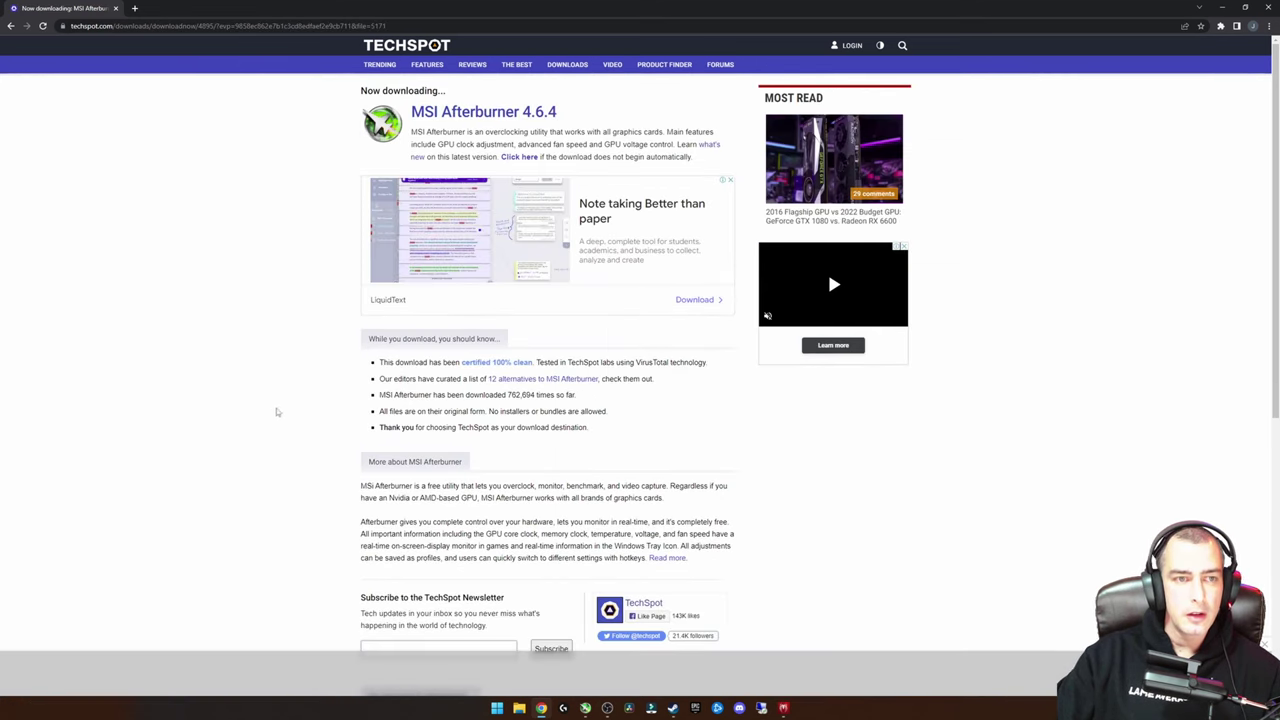
click(116, 9)
Step: Run MSIAfterburnerSetup464 from Downloads, accept the license as far as the component selection, and exit the setup and the folder
double_click(512, 206)
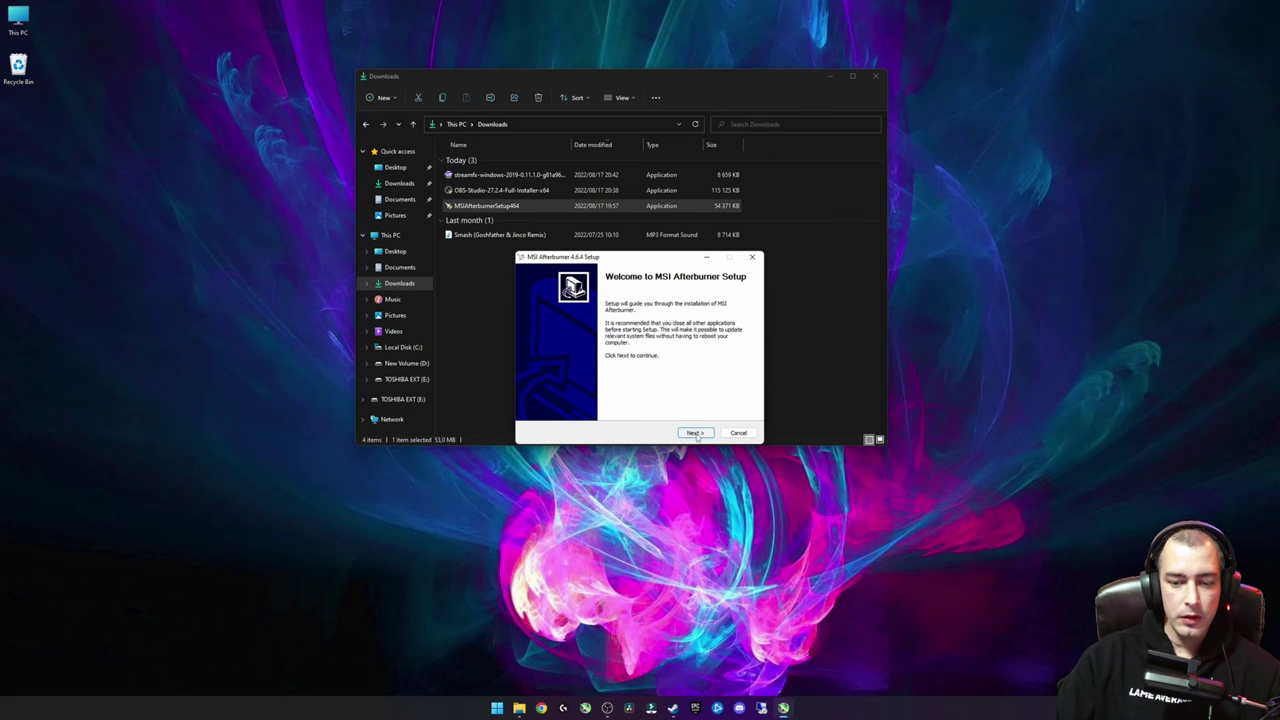
click(694, 433)
click(568, 401)
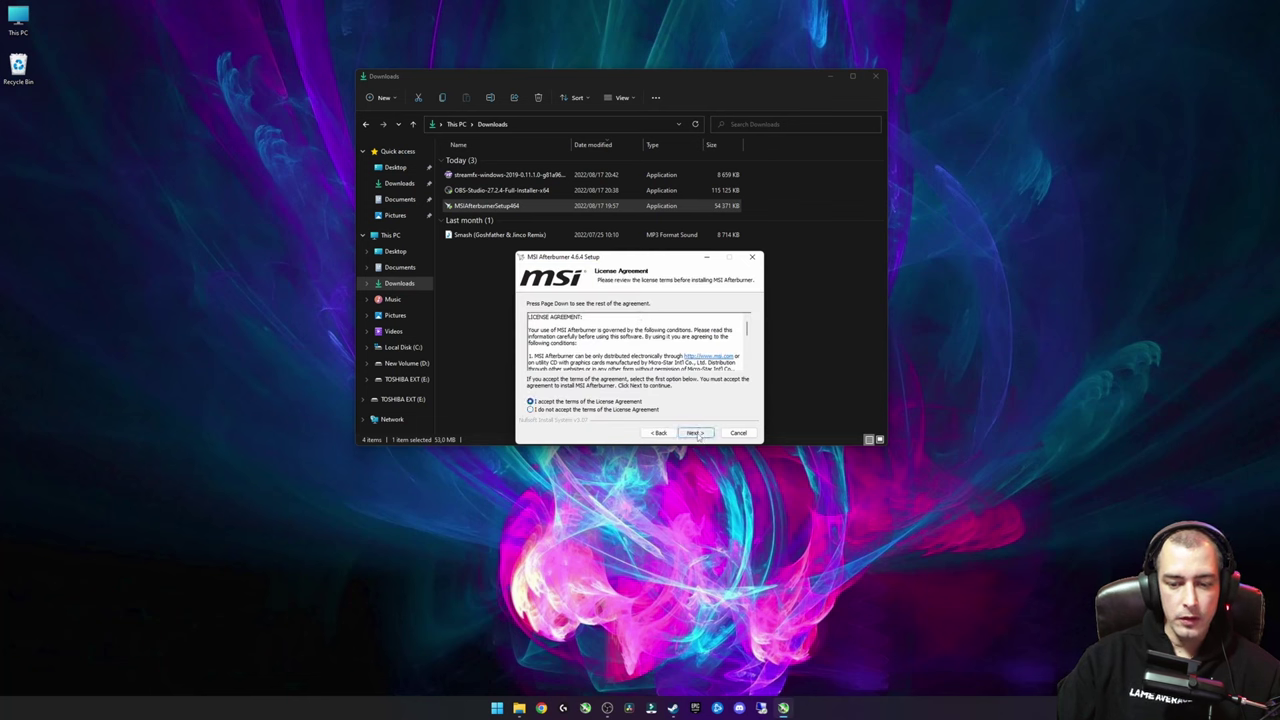
click(694, 433)
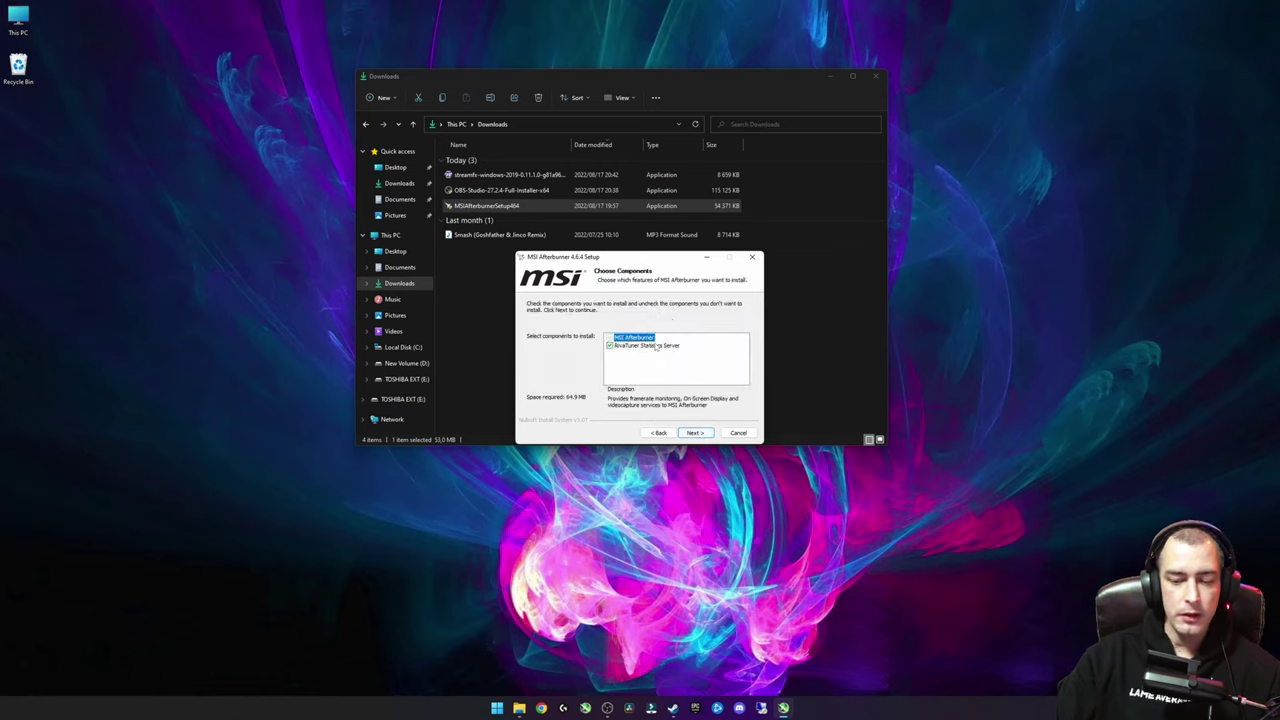
click(753, 258)
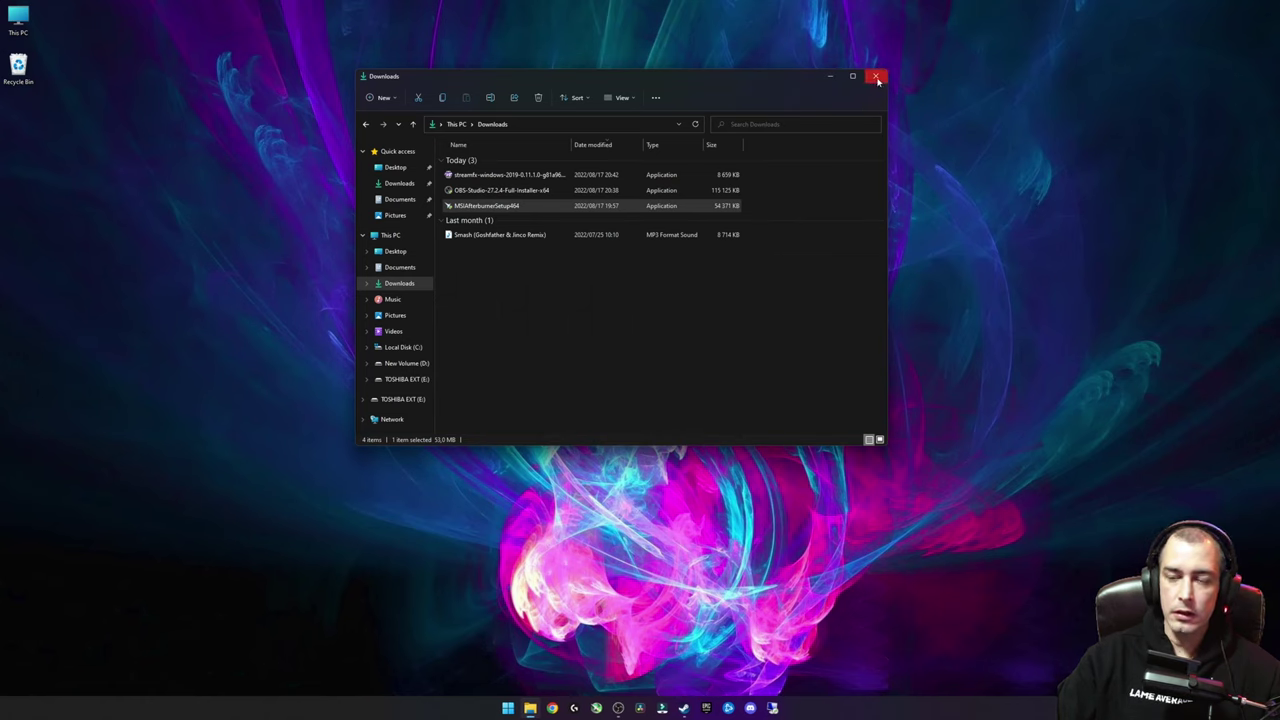
click(876, 76)
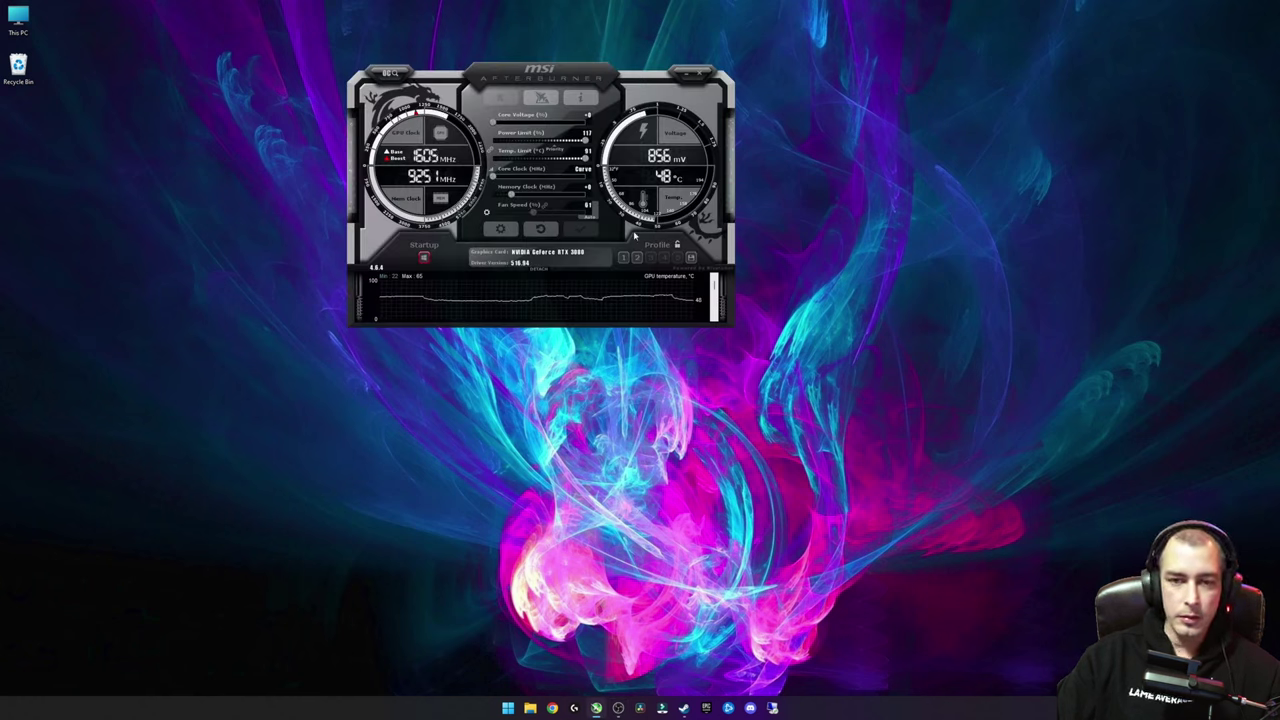
Step: Bring up RivaTuner Statistics Server from the background apps and place its window beside MSI Afterburner
drag(507, 113, 464, 128)
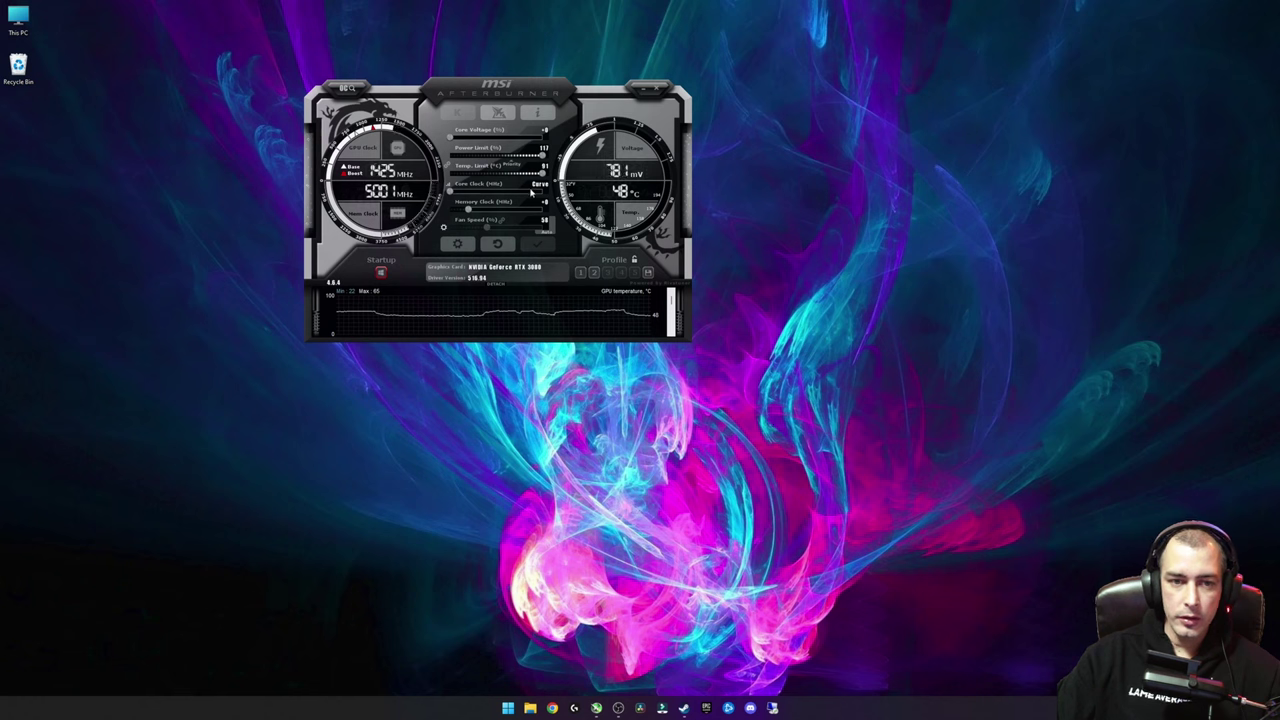
drag(517, 89, 570, 91)
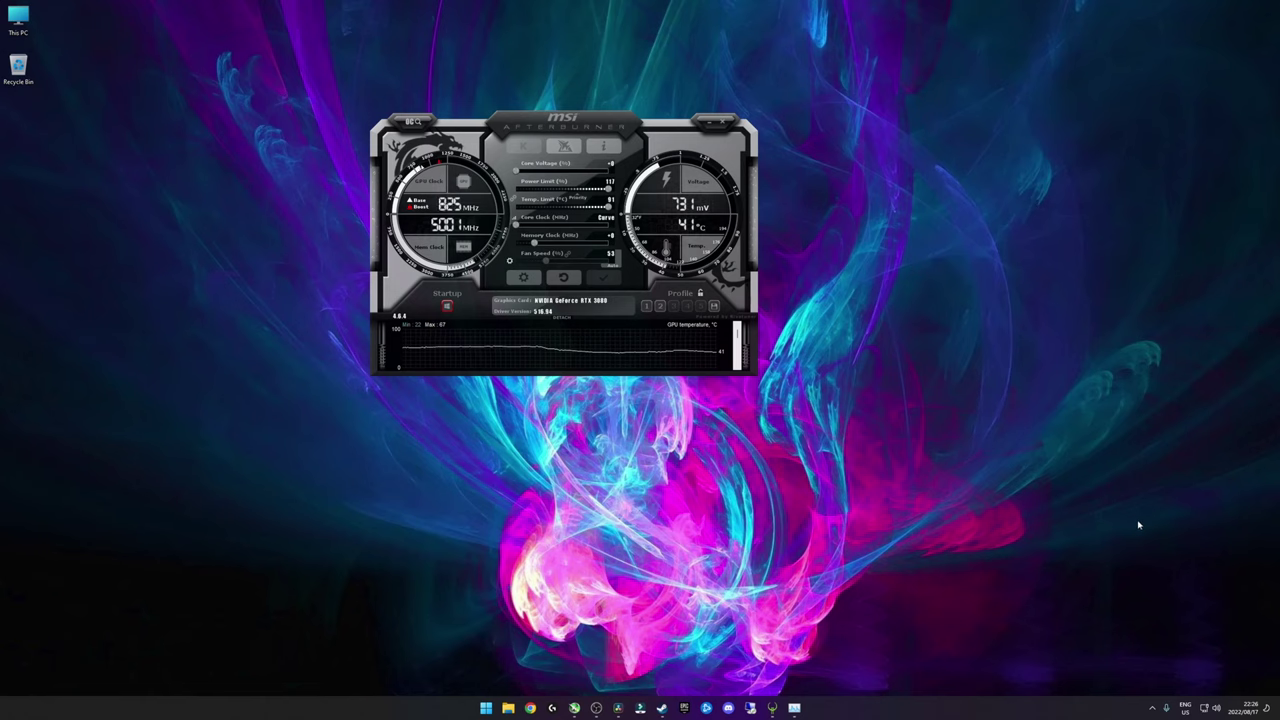
click(1152, 709)
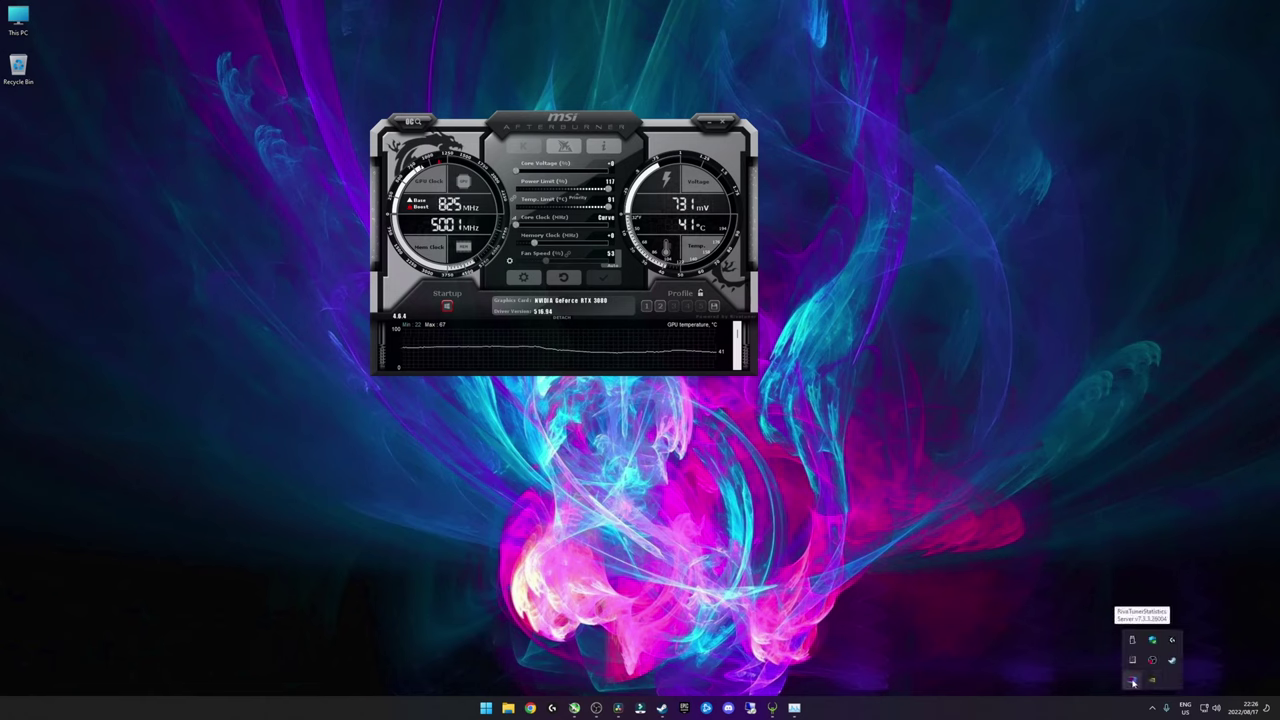
click(1133, 681)
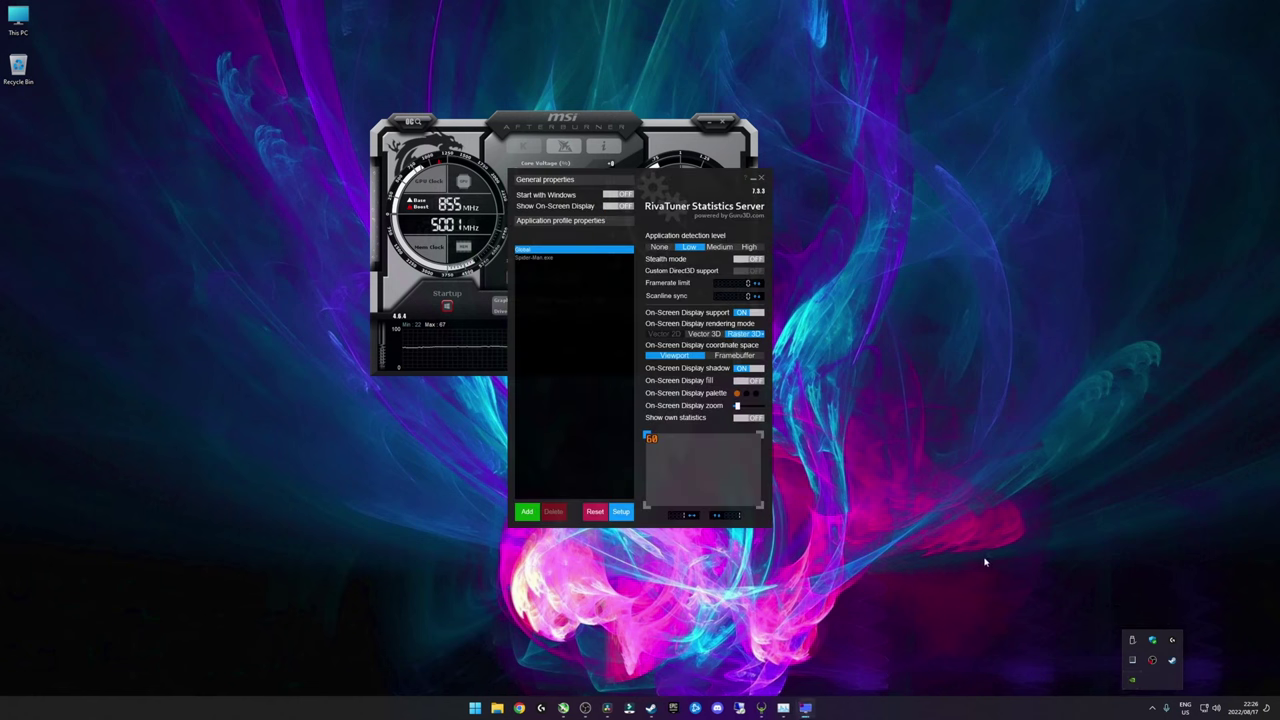
drag(666, 180, 921, 117)
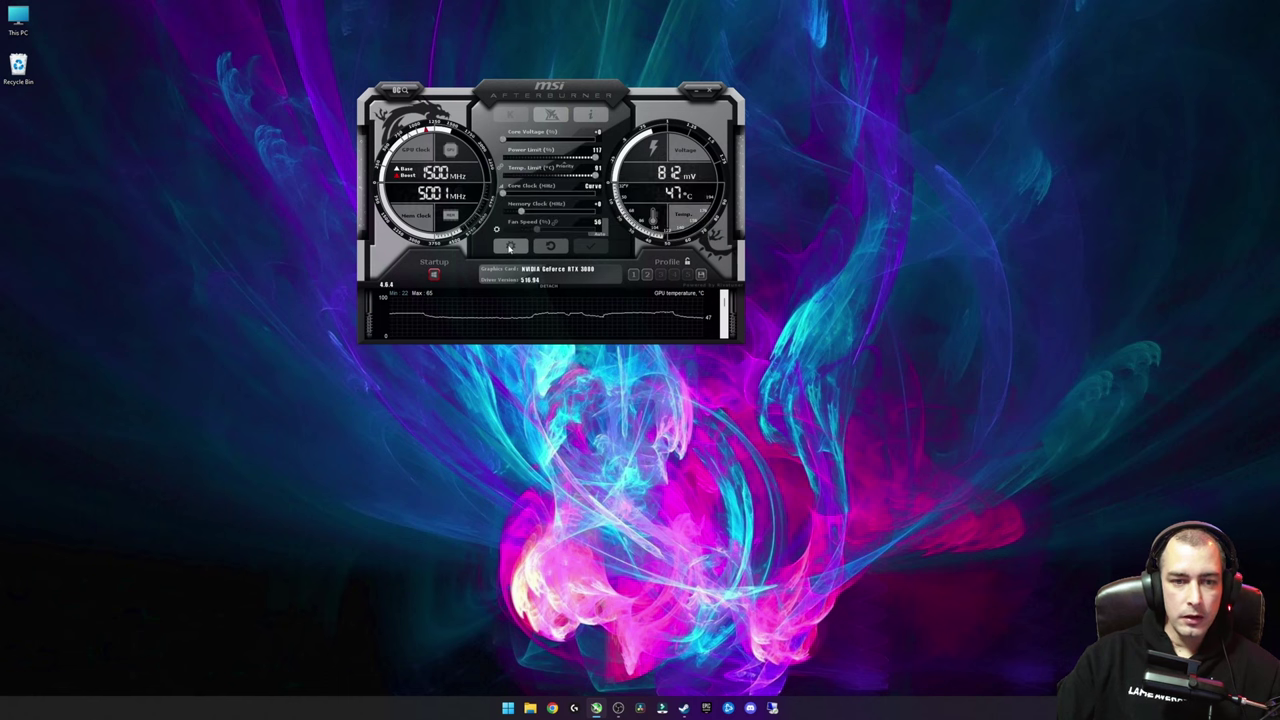
Step: Open the Afterburner monitoring properties and view the on-screen display settings of the Framerate and Frametime graphs
click(509, 246)
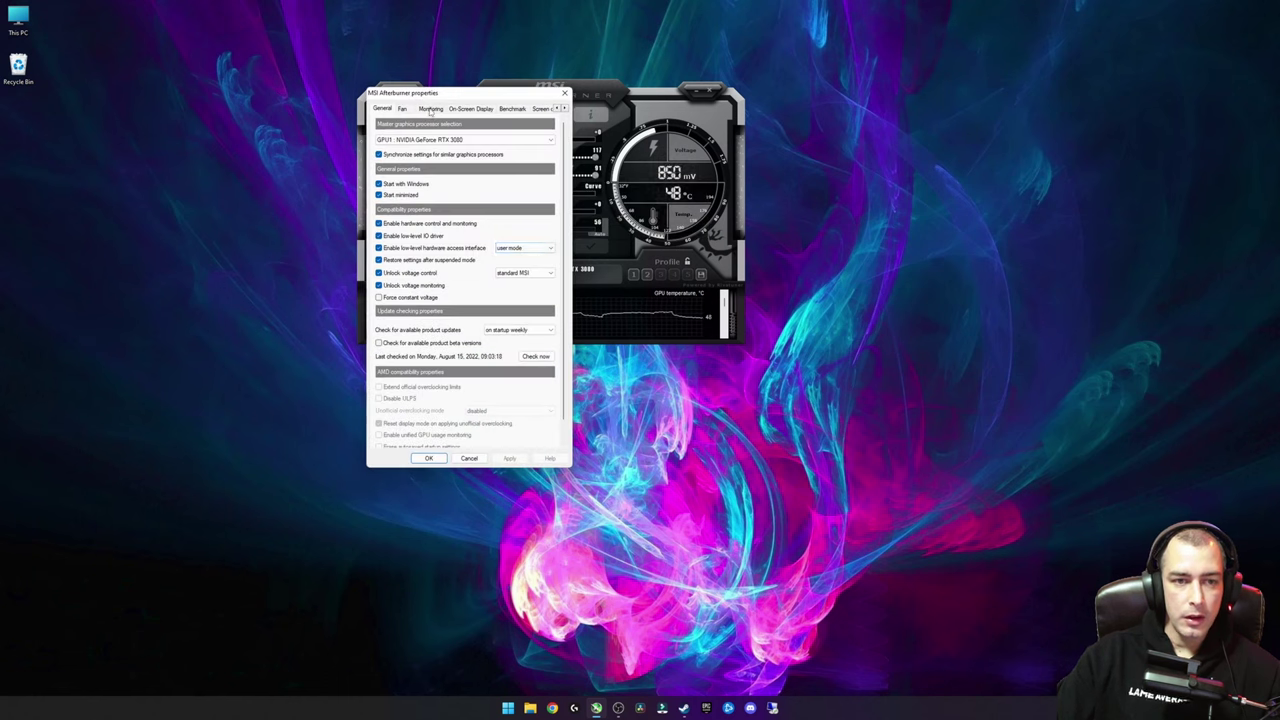
click(430, 109)
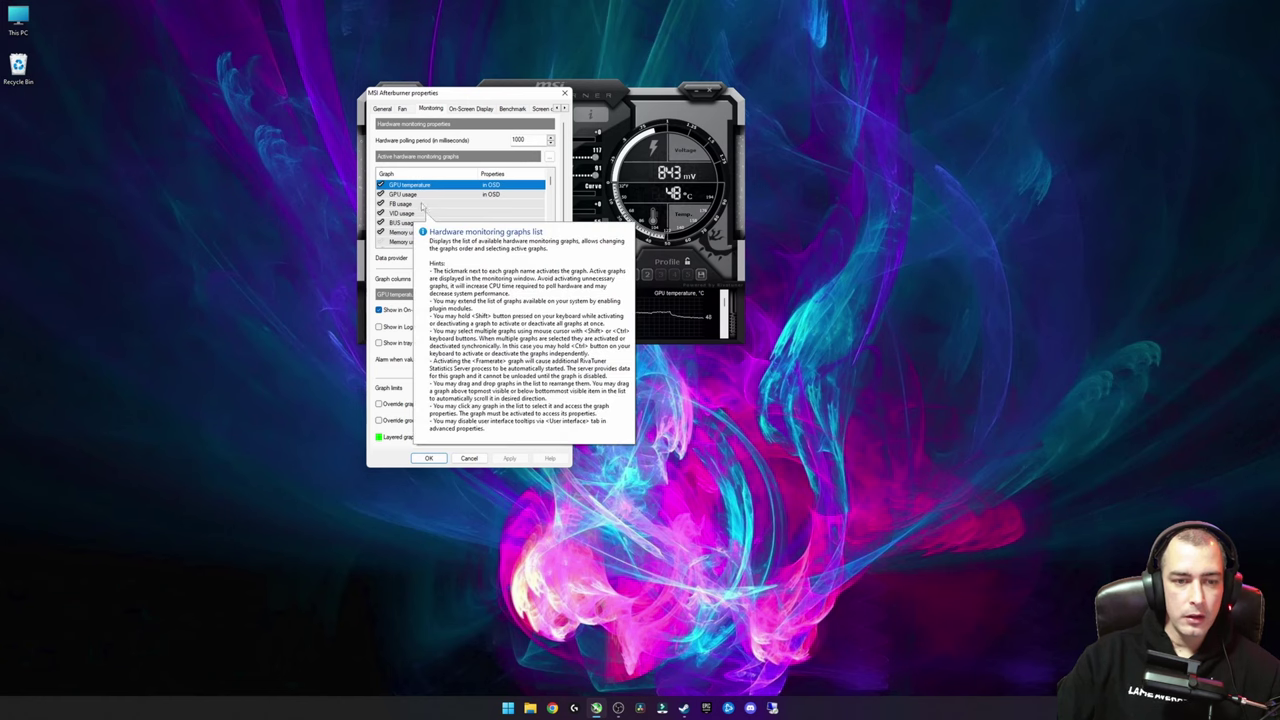
drag(549, 186, 550, 237)
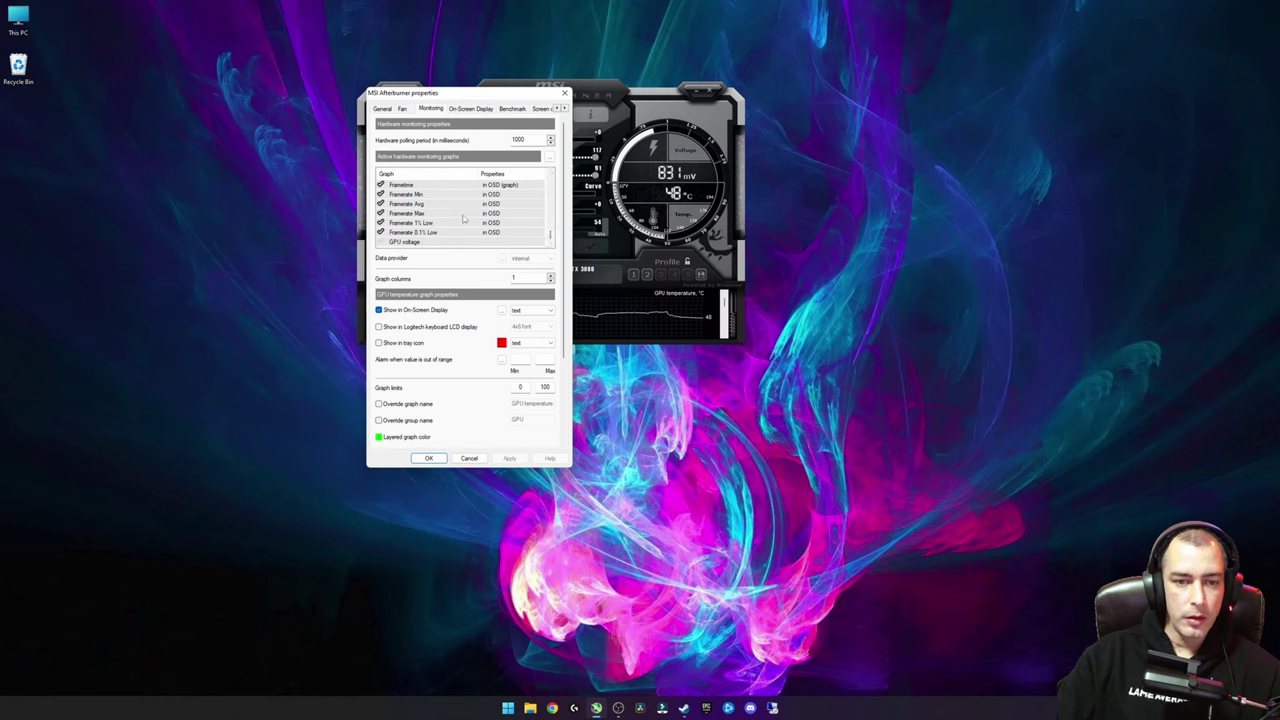
scroll(449, 217, up, 1)
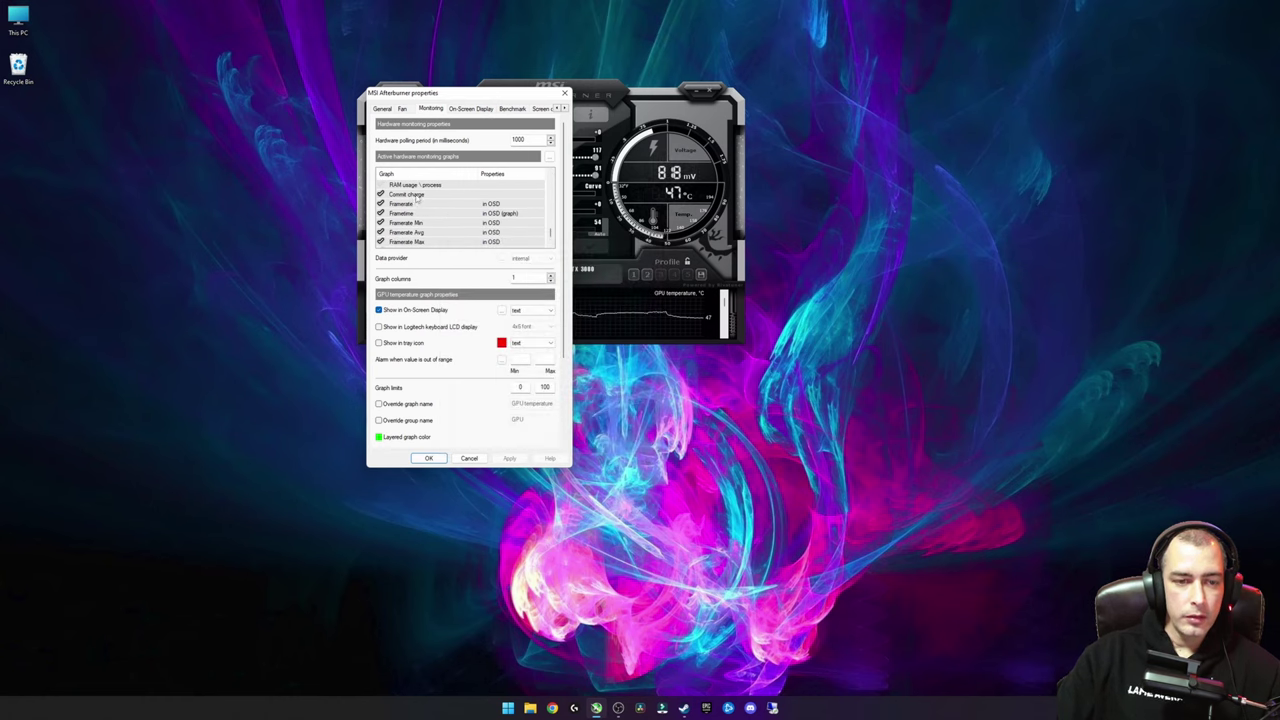
click(405, 205)
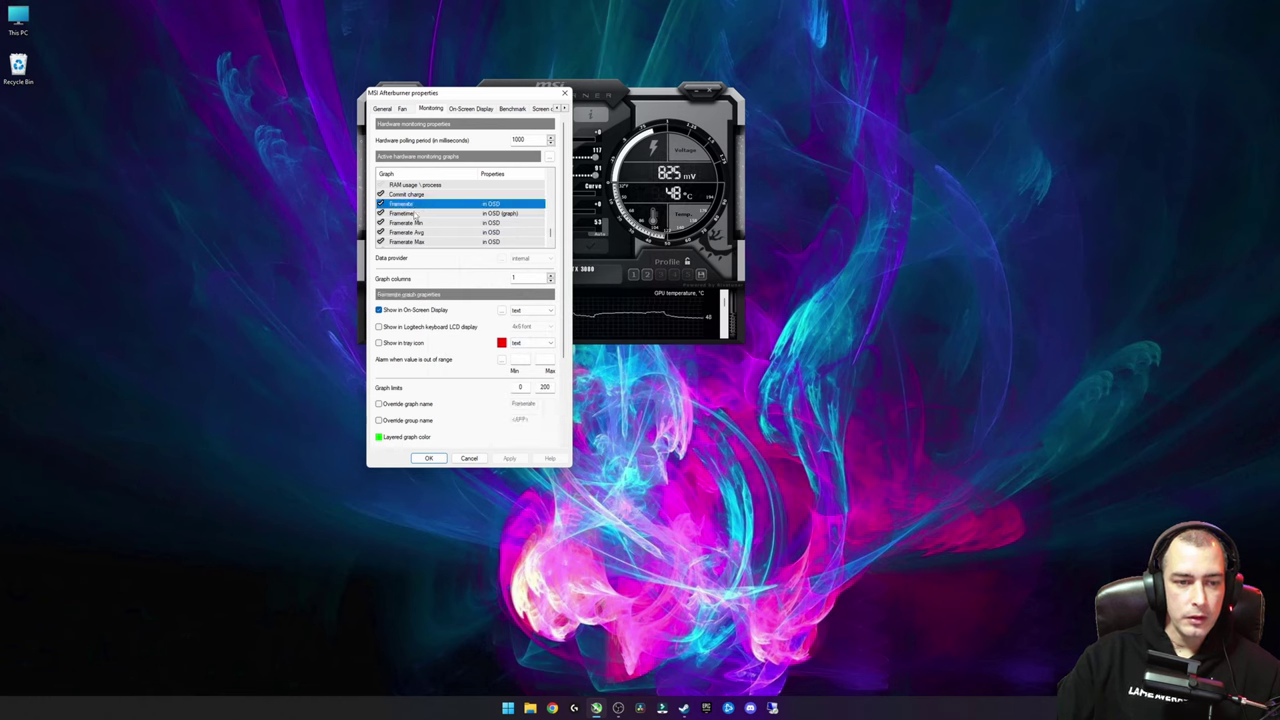
click(453, 214)
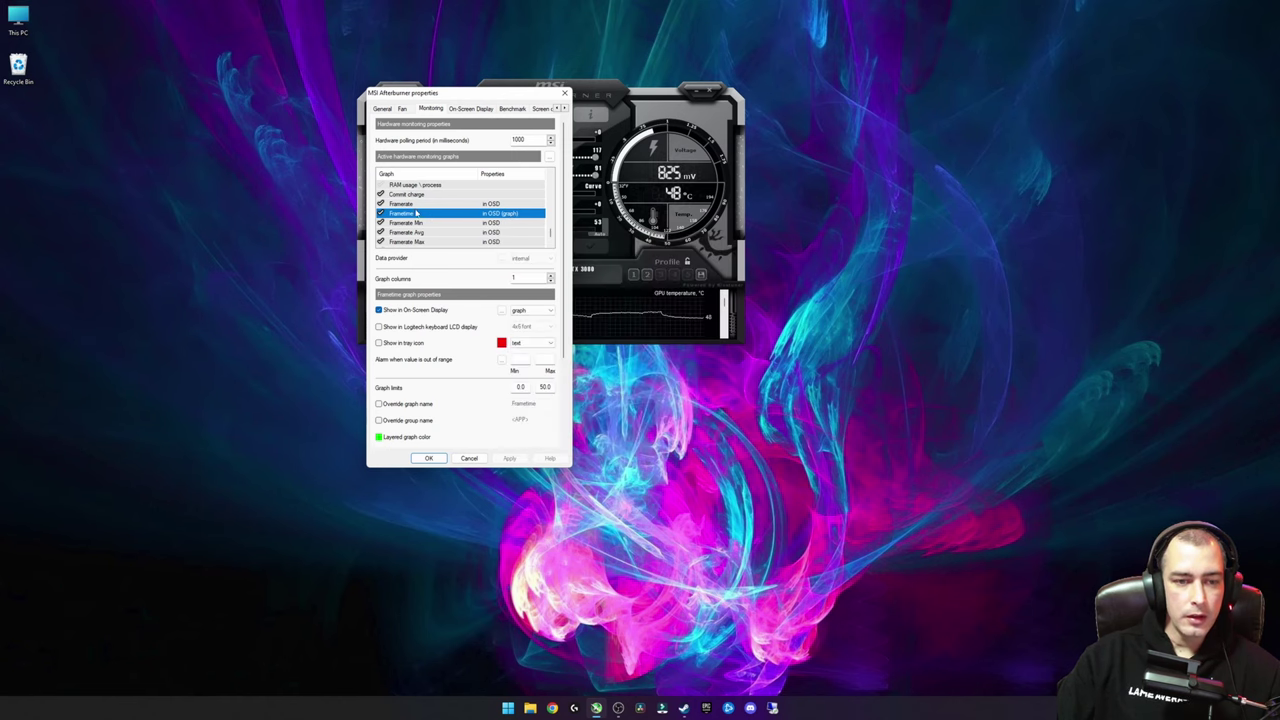
Step: Deactivate the Framerate monitoring graph and activate it again
click(419, 204)
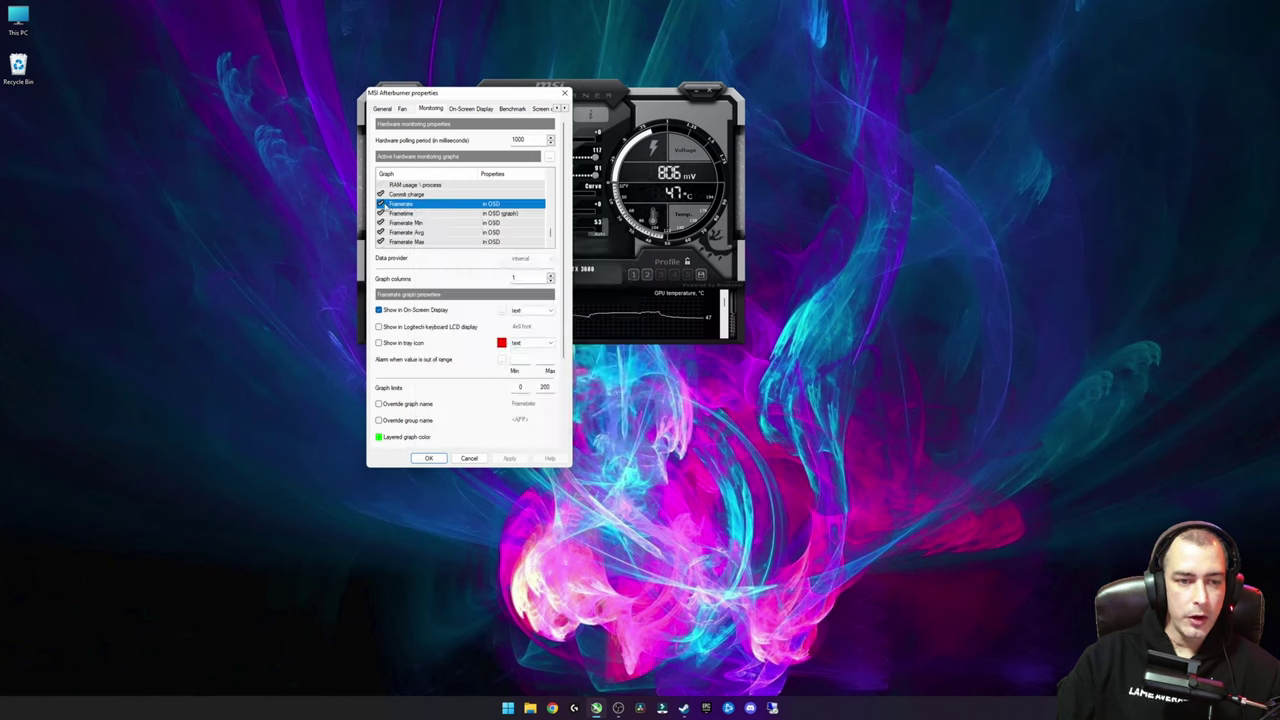
click(381, 204)
click(381, 204)
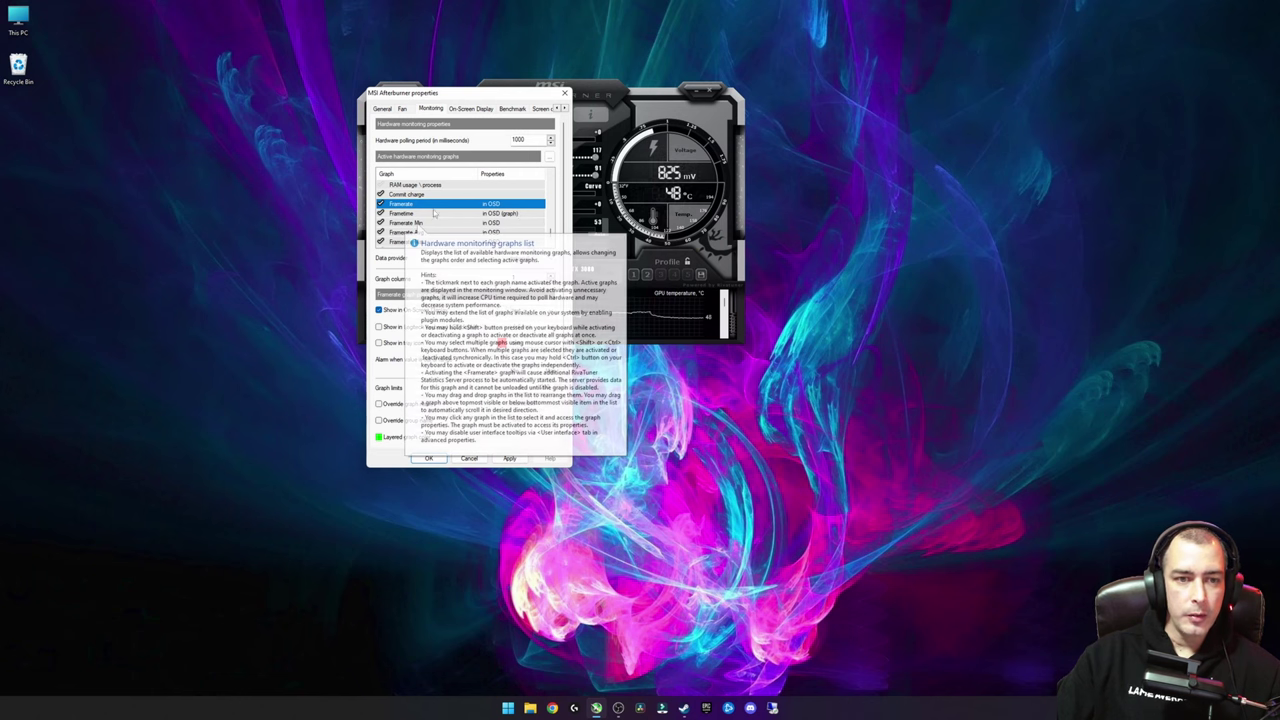
Step: Check the on-screen display hotkeys, save the Afterburner properties, and show the statistics overlay in the Spider-Man game
click(472, 110)
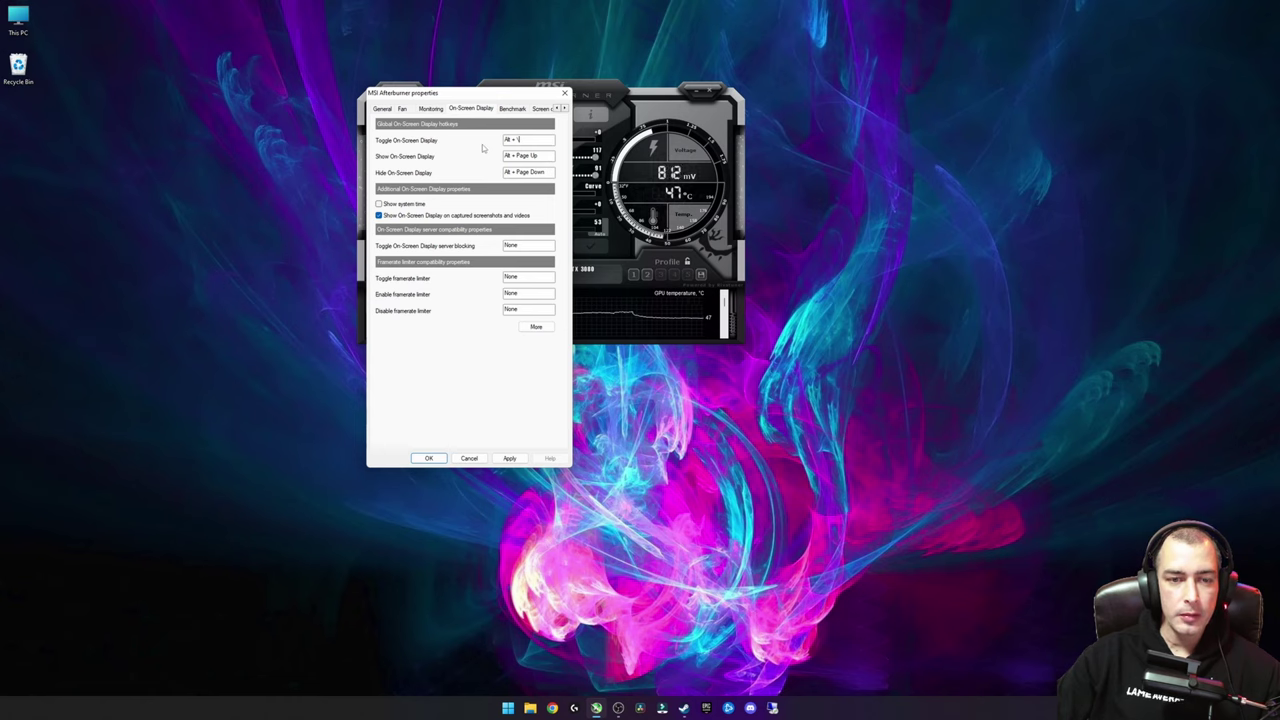
click(428, 458)
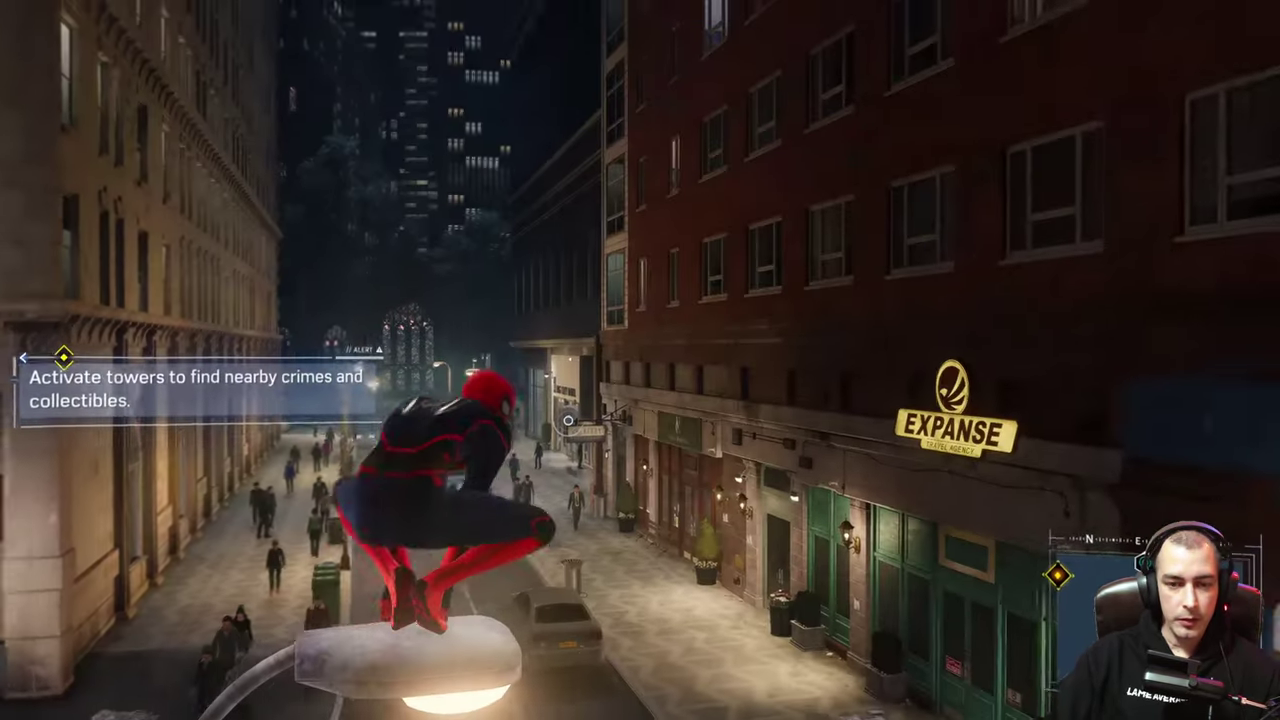
key(Home)
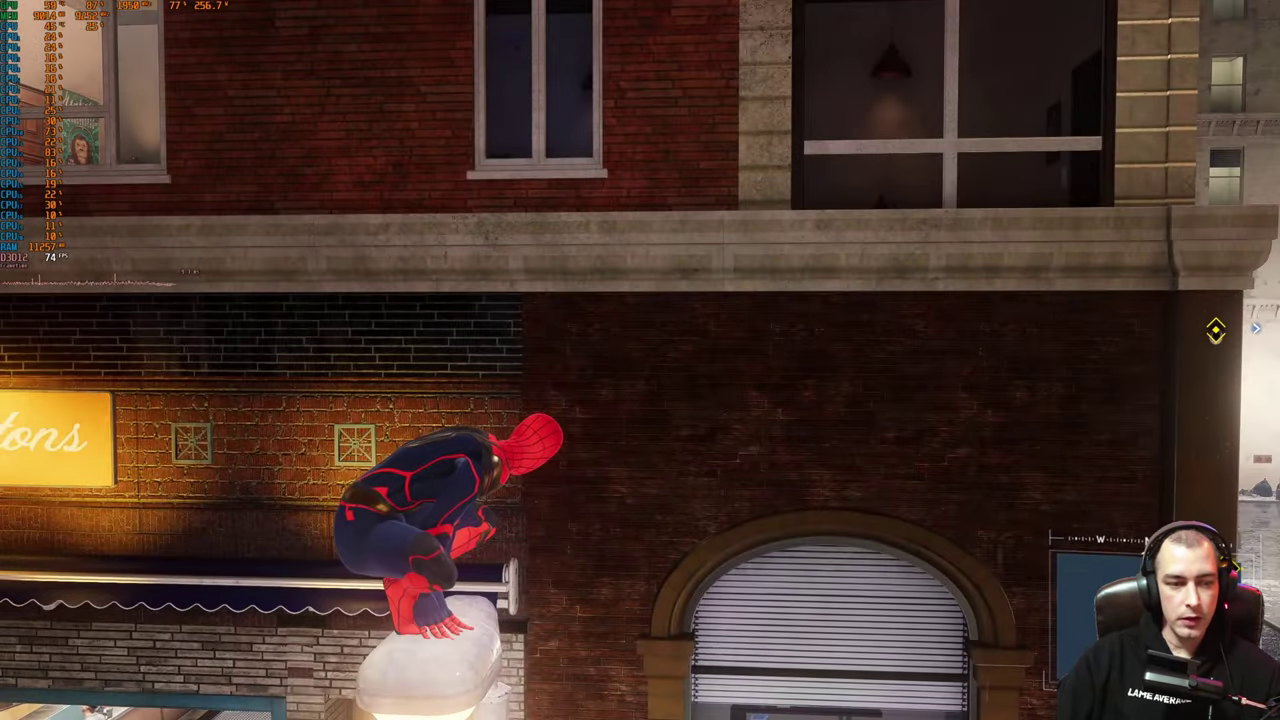
Step: Swing and climb through the city in Spider-Man to examine the framerate and hardware statistics overlay during gameplay
key(space)
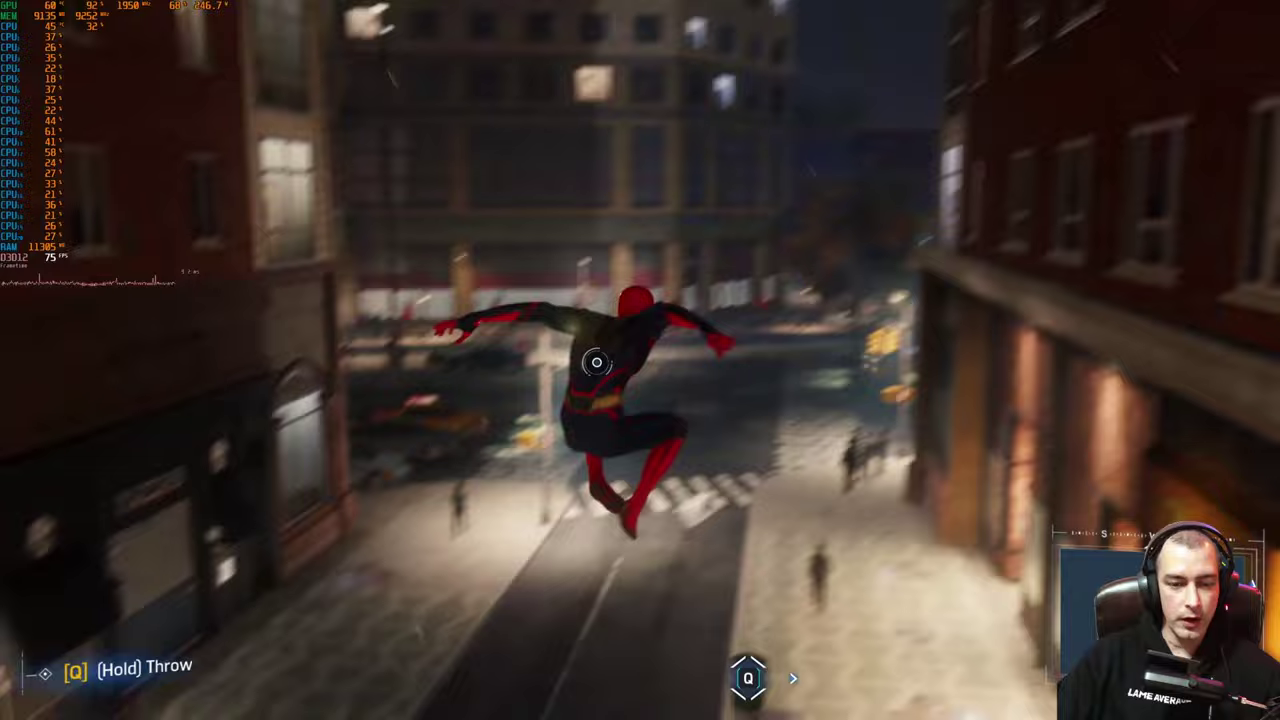
key(shift)
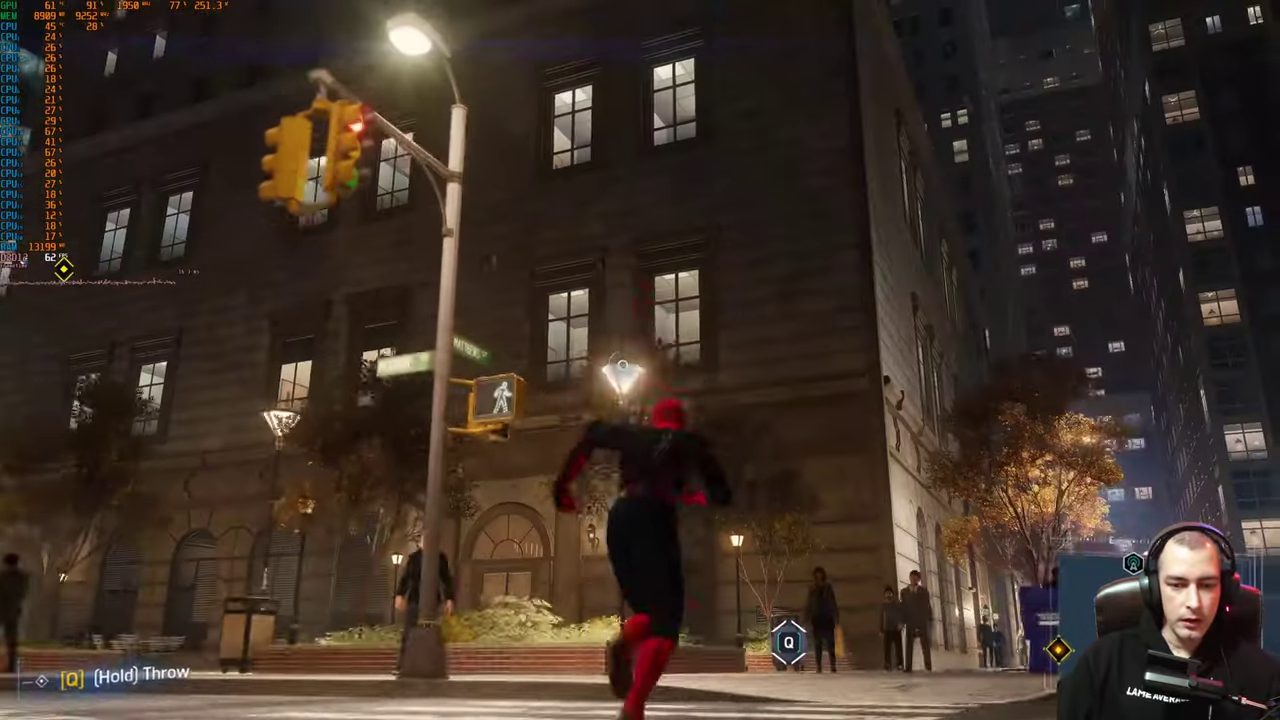
key(space)
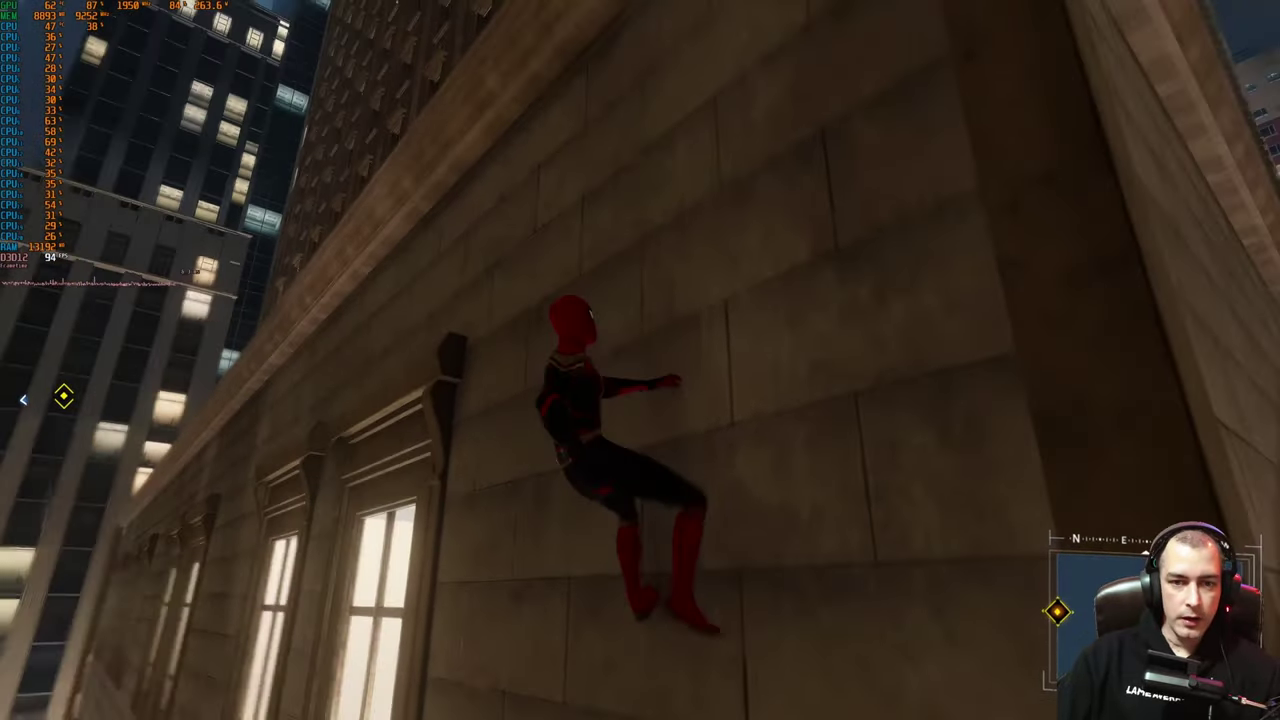
key(s)
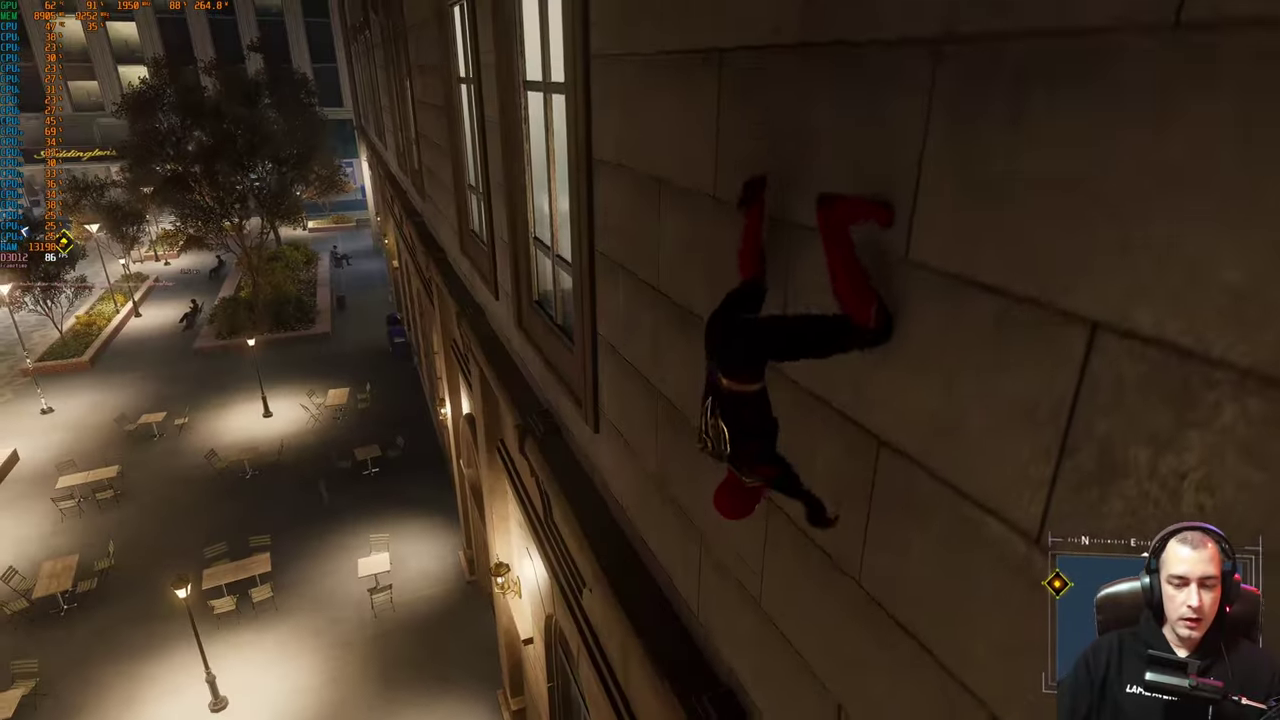
key(w)
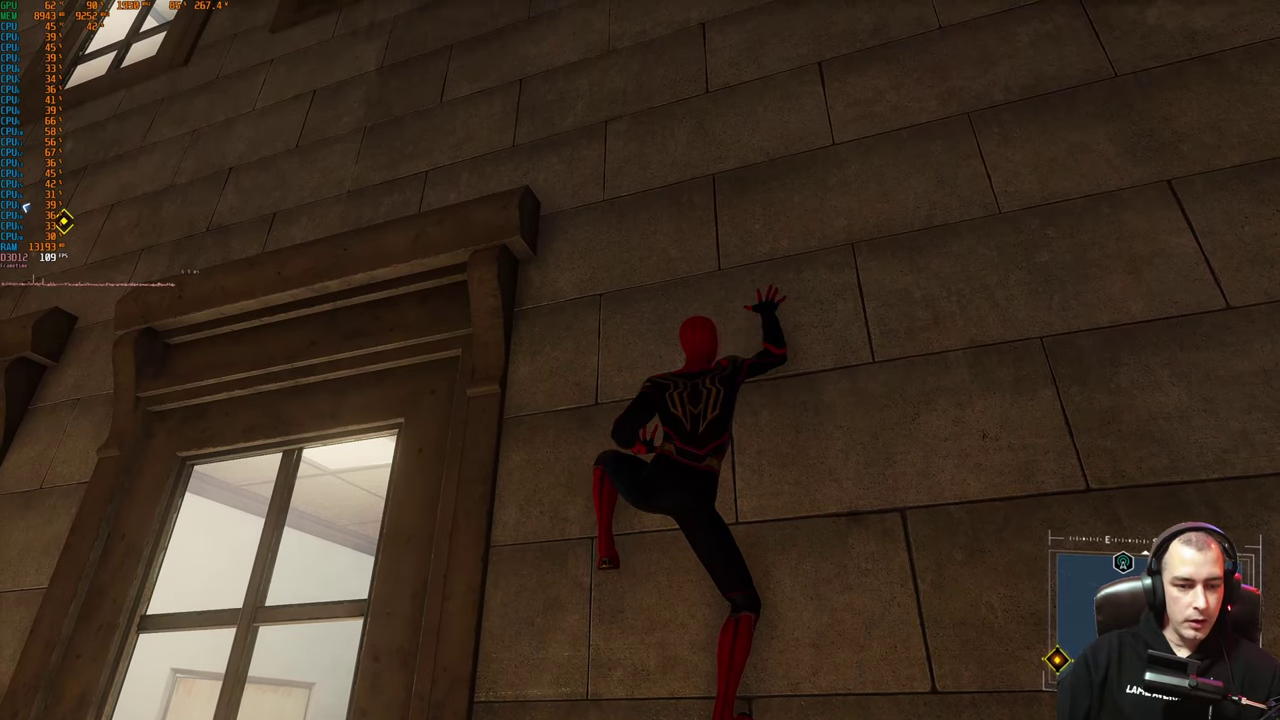
Step: Switch to RivaTuner Statistics Server and add an application profile for the Spider-Man executable from the Steam games folder on drive D
key(alt+Tab)
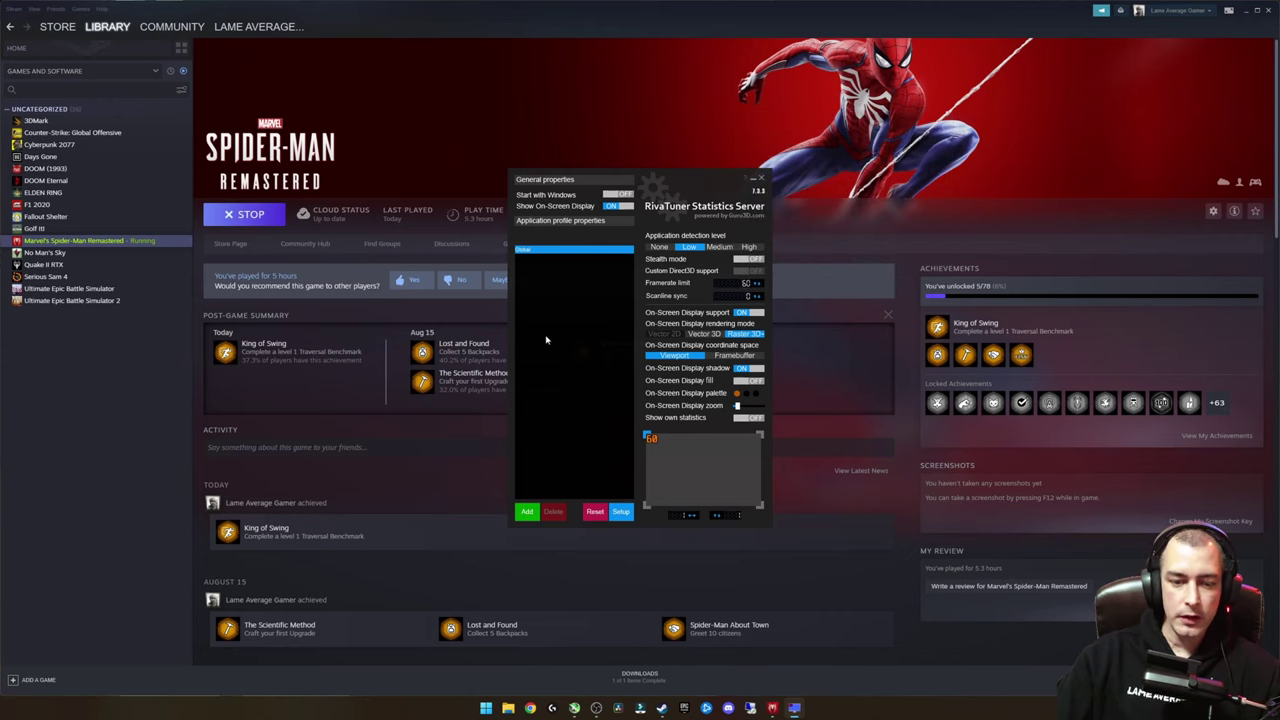
click(528, 513)
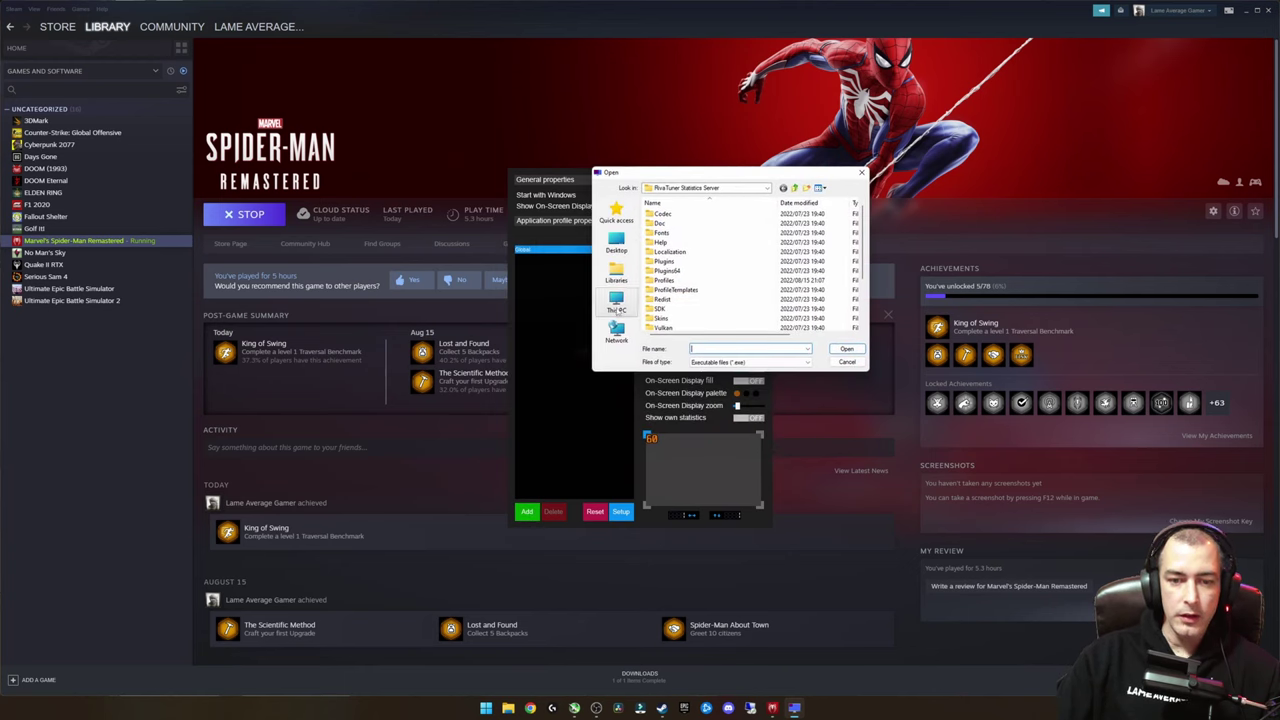
click(616, 302)
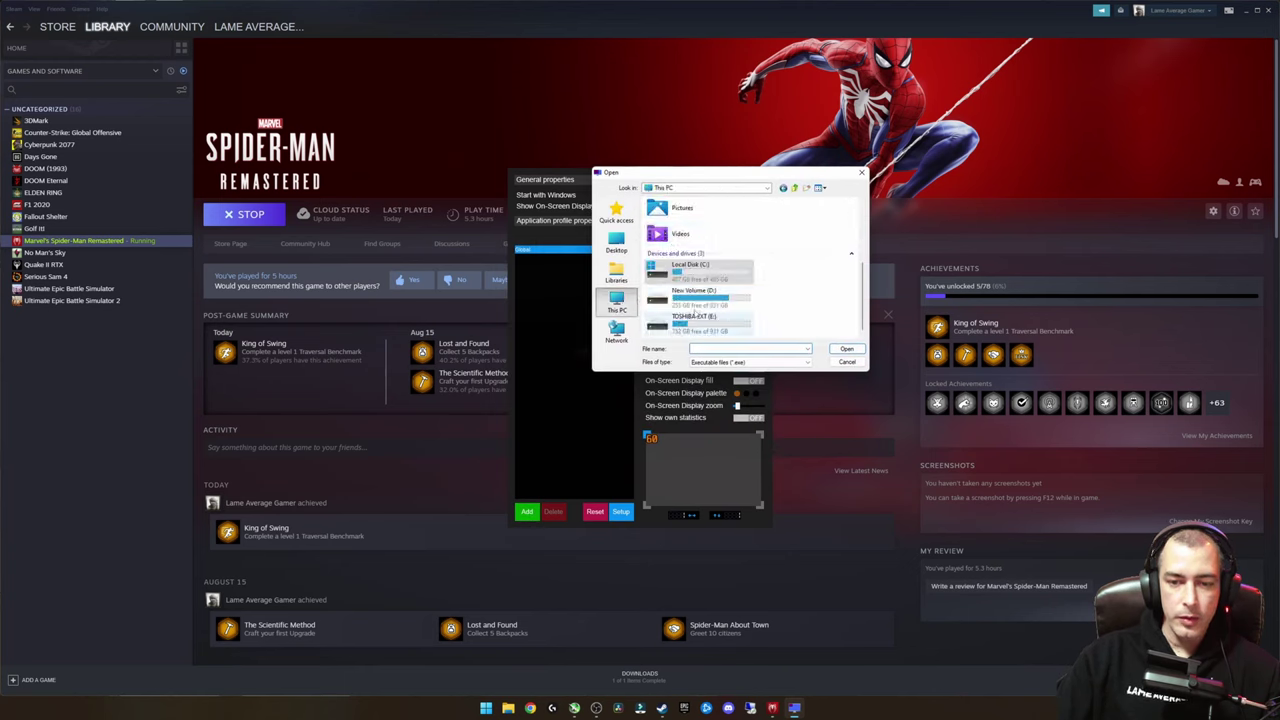
double_click(690, 298)
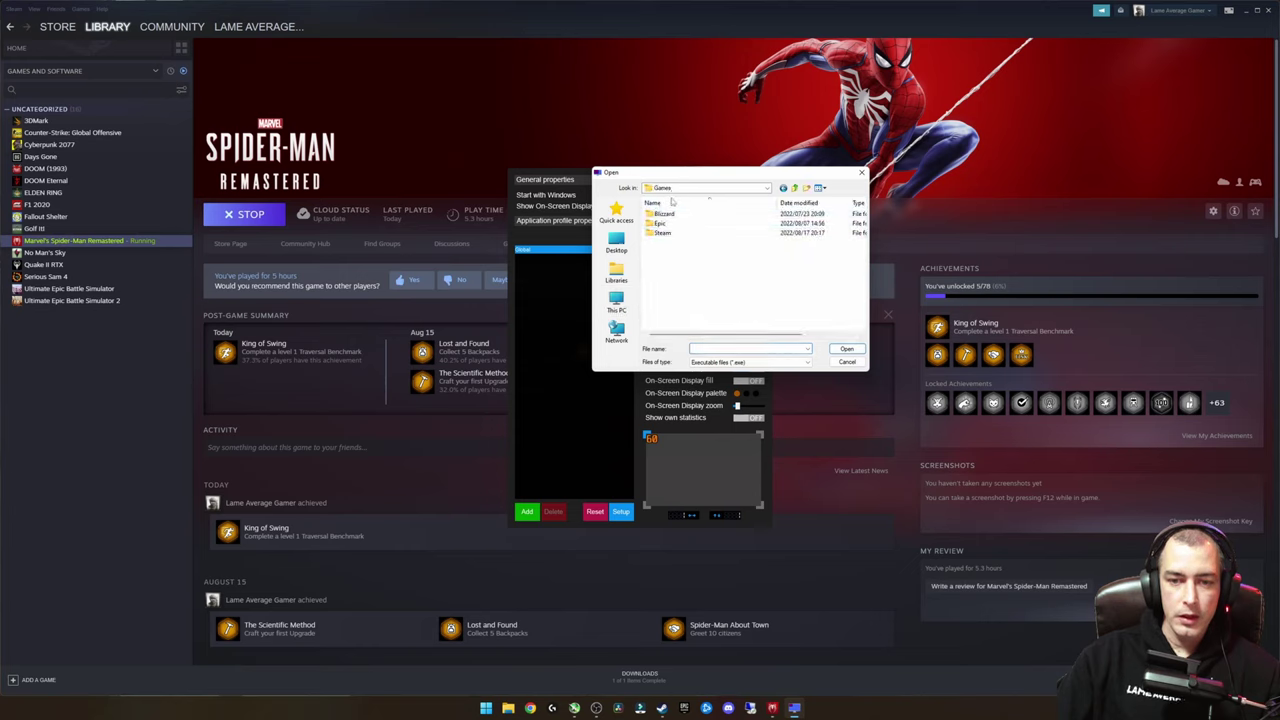
double_click(664, 232)
double_click(662, 232)
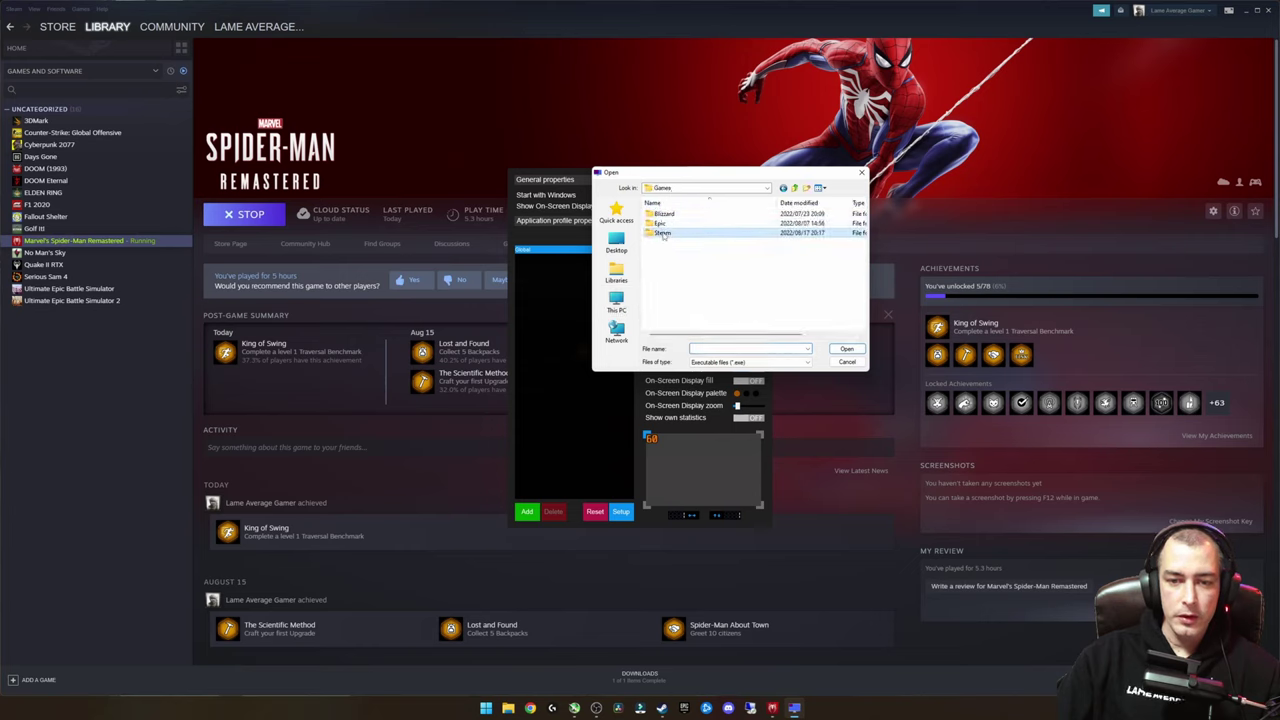
double_click(700, 233)
double_click(668, 215)
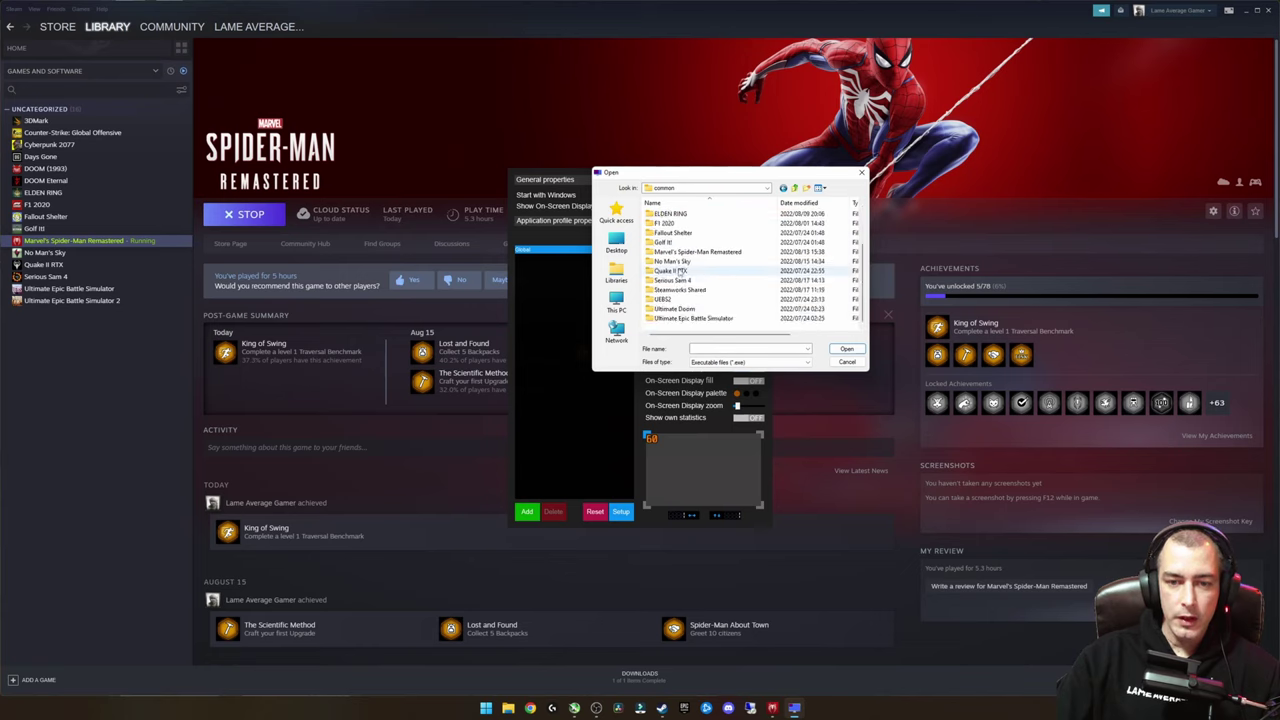
double_click(692, 308)
click(667, 243)
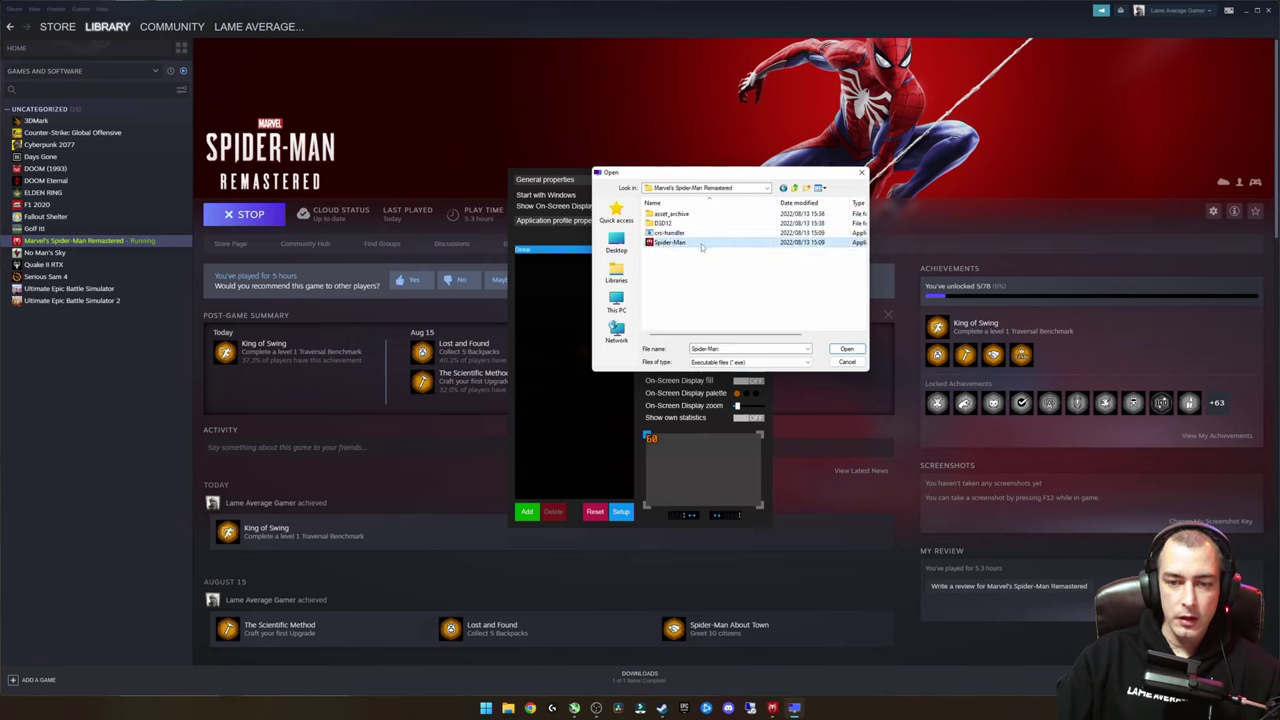
click(846, 348)
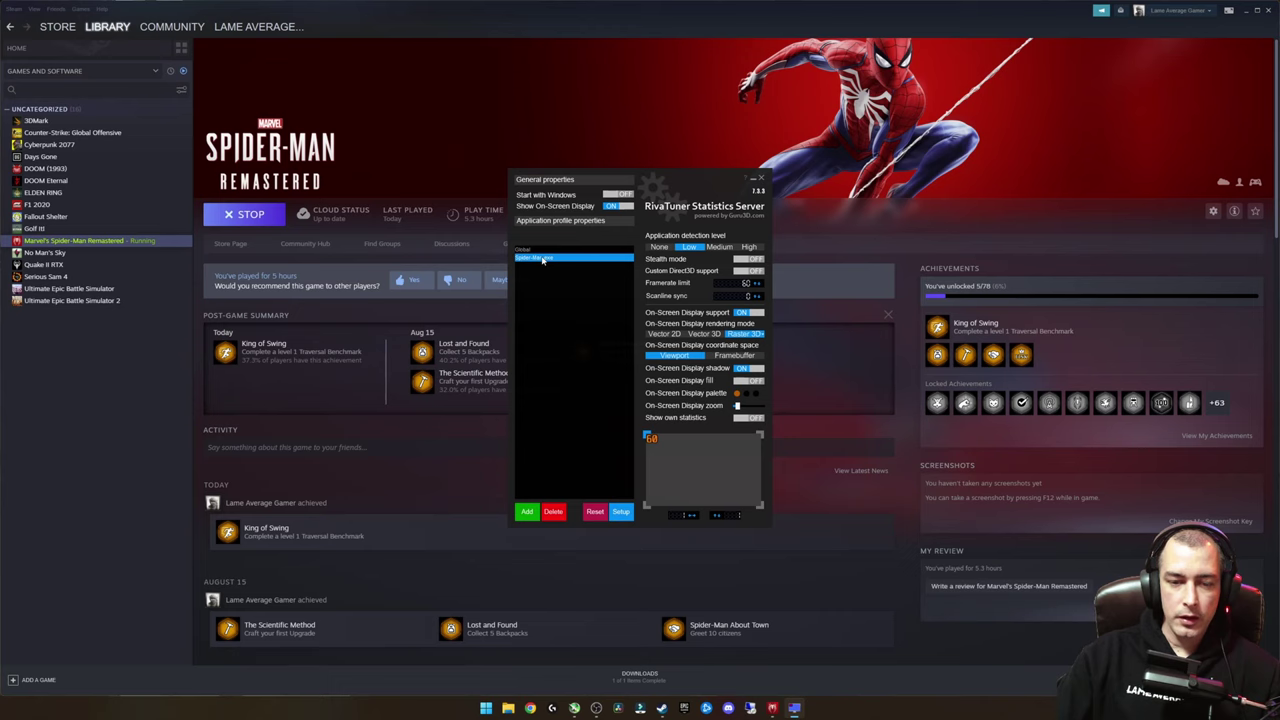
Step: Set the Global profile's framerate limit to 0, reselect the Spider-Man.exe profile, and return to the game
click(590, 249)
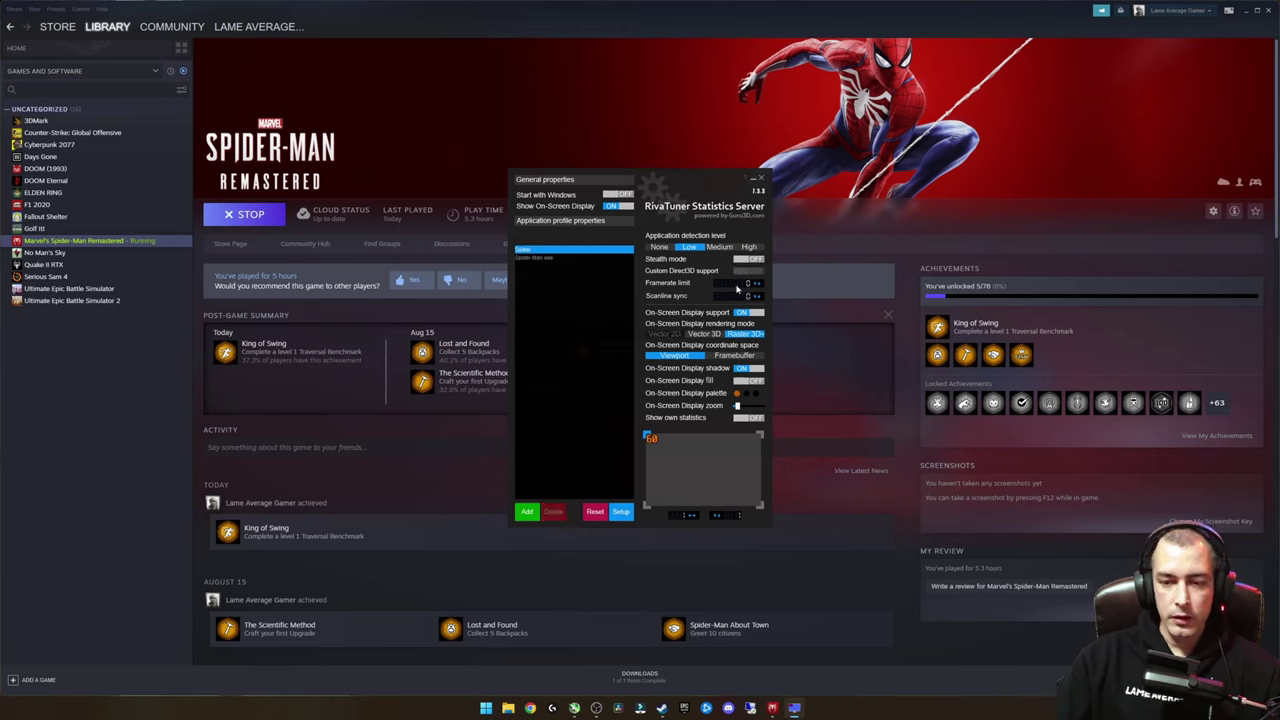
click(538, 258)
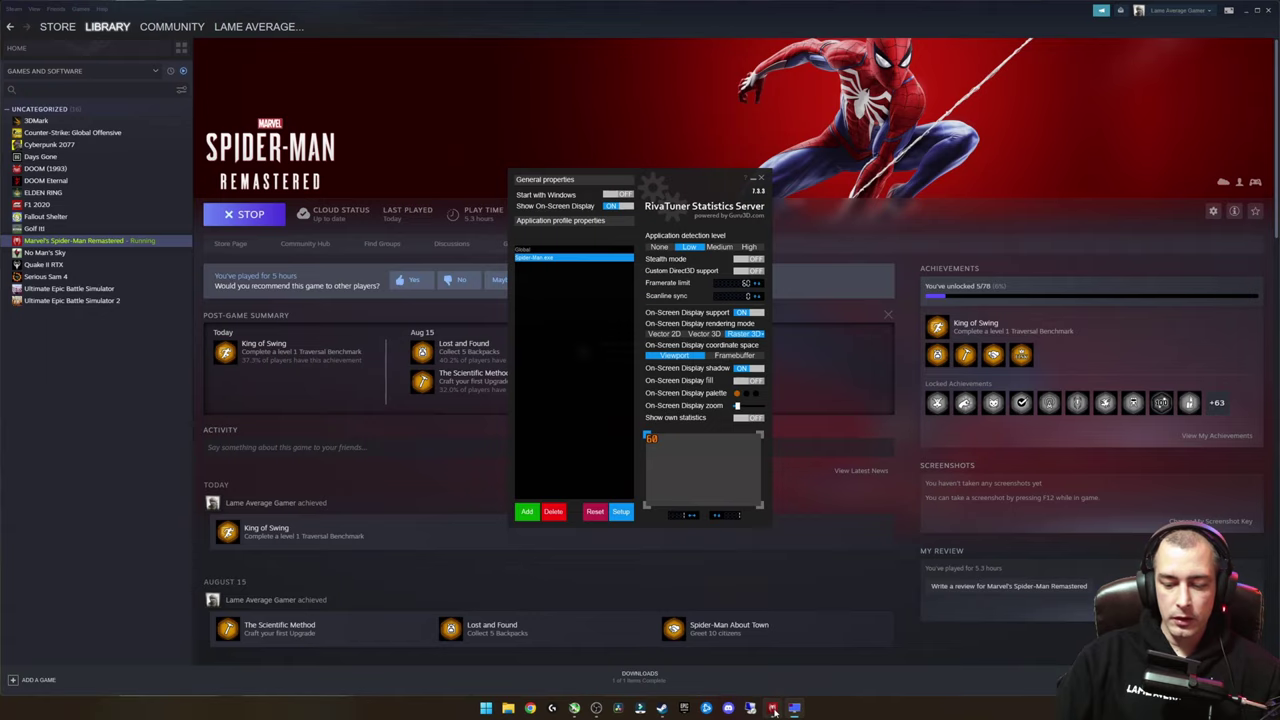
click(776, 708)
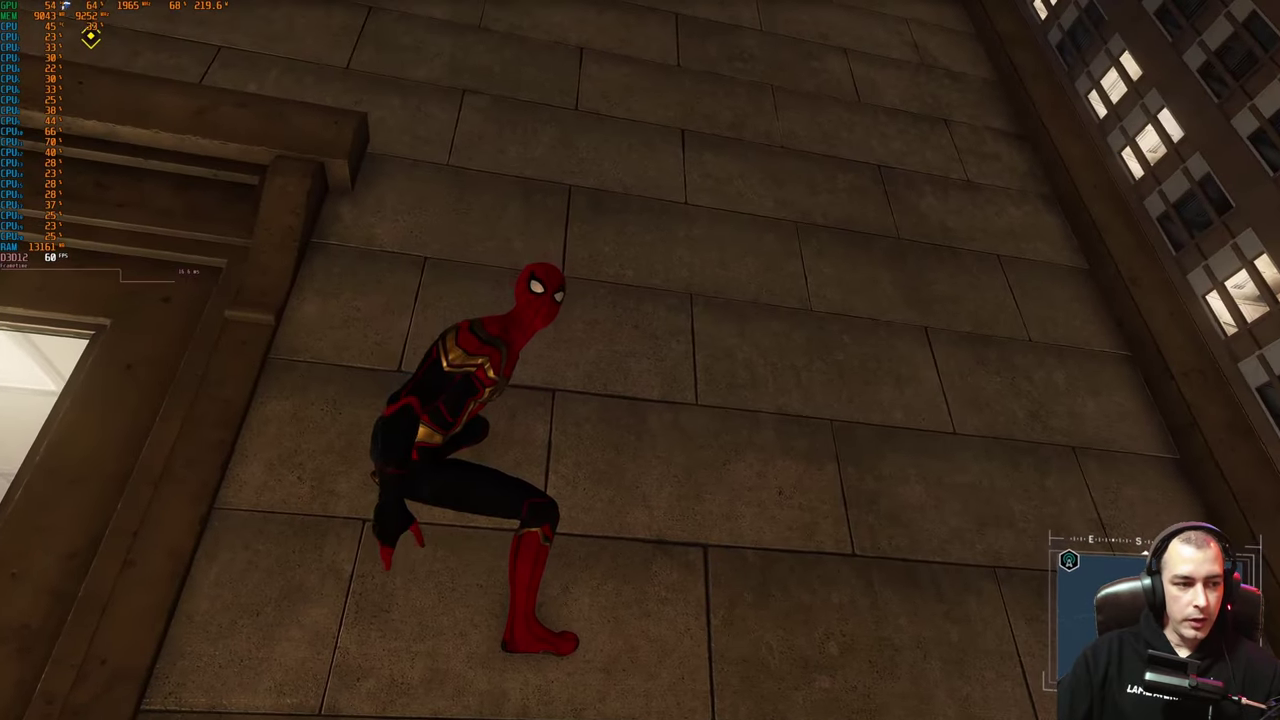
Step: Climb buildings and swing across the city to examine the overlay's framerate and frametime under the Spider-Man profile's limit
key(w)
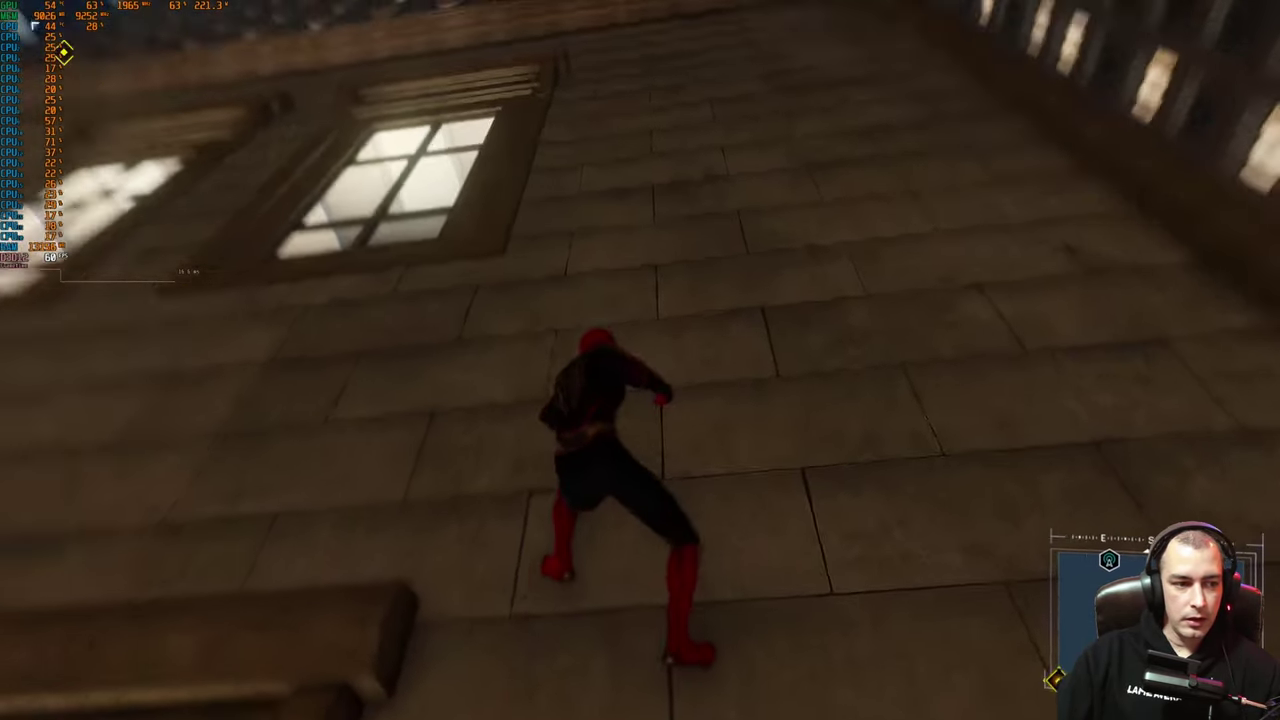
key(space)
key(shift)
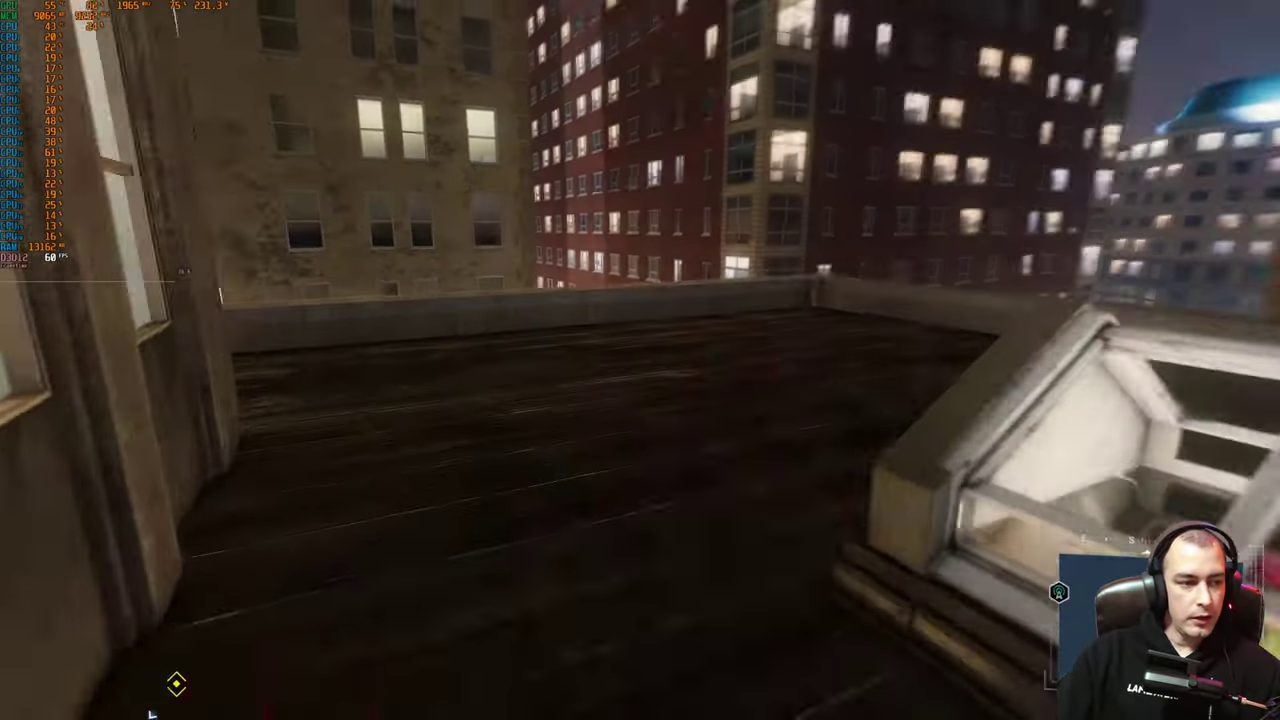
key(space)
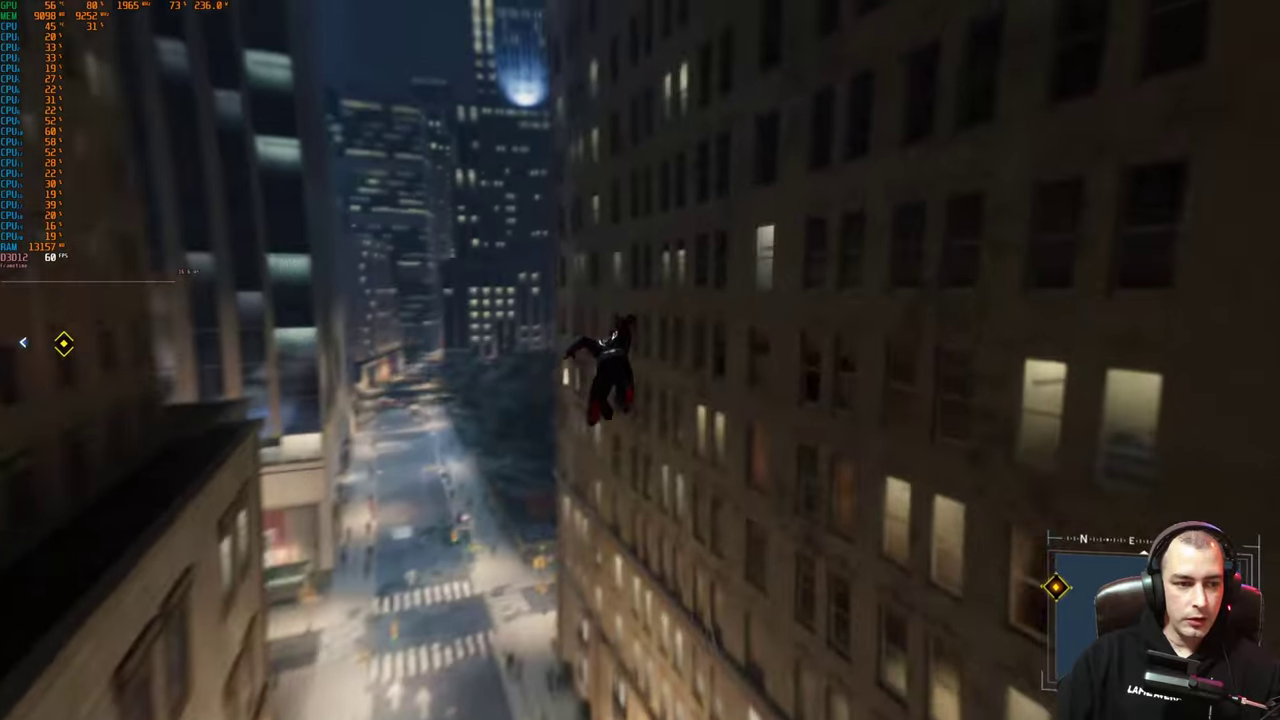
key(shift)
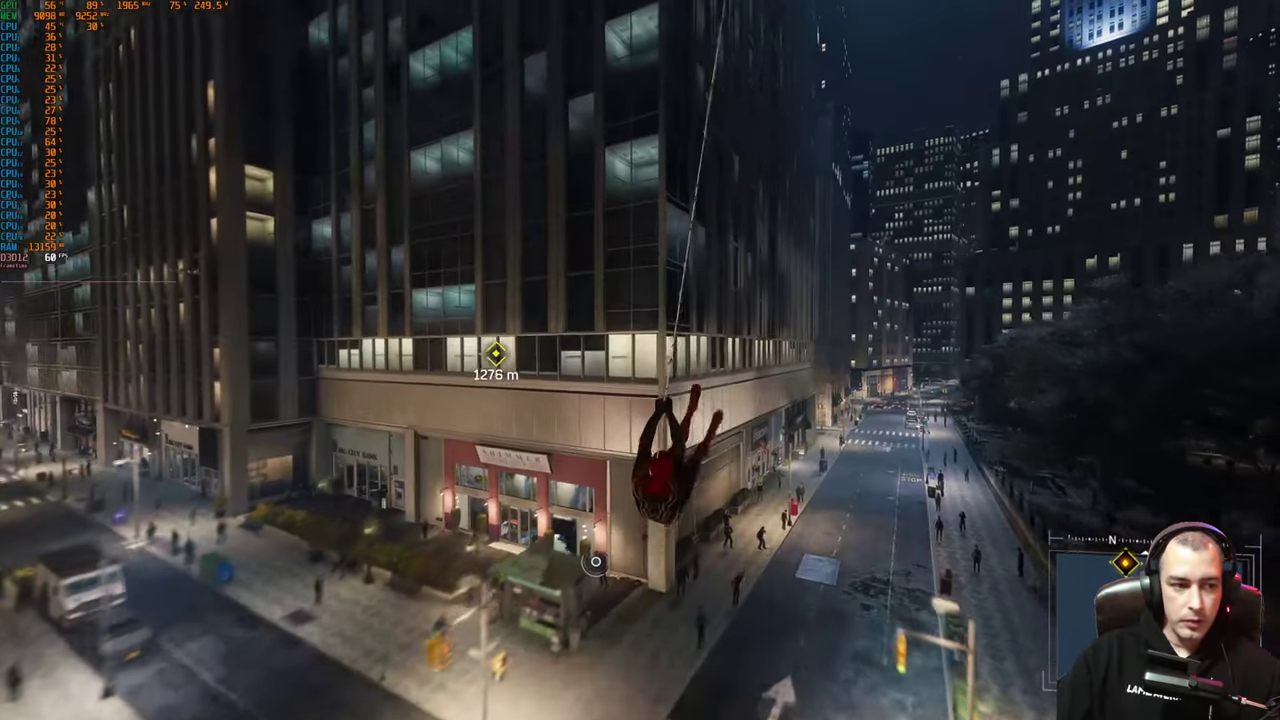
key(space)
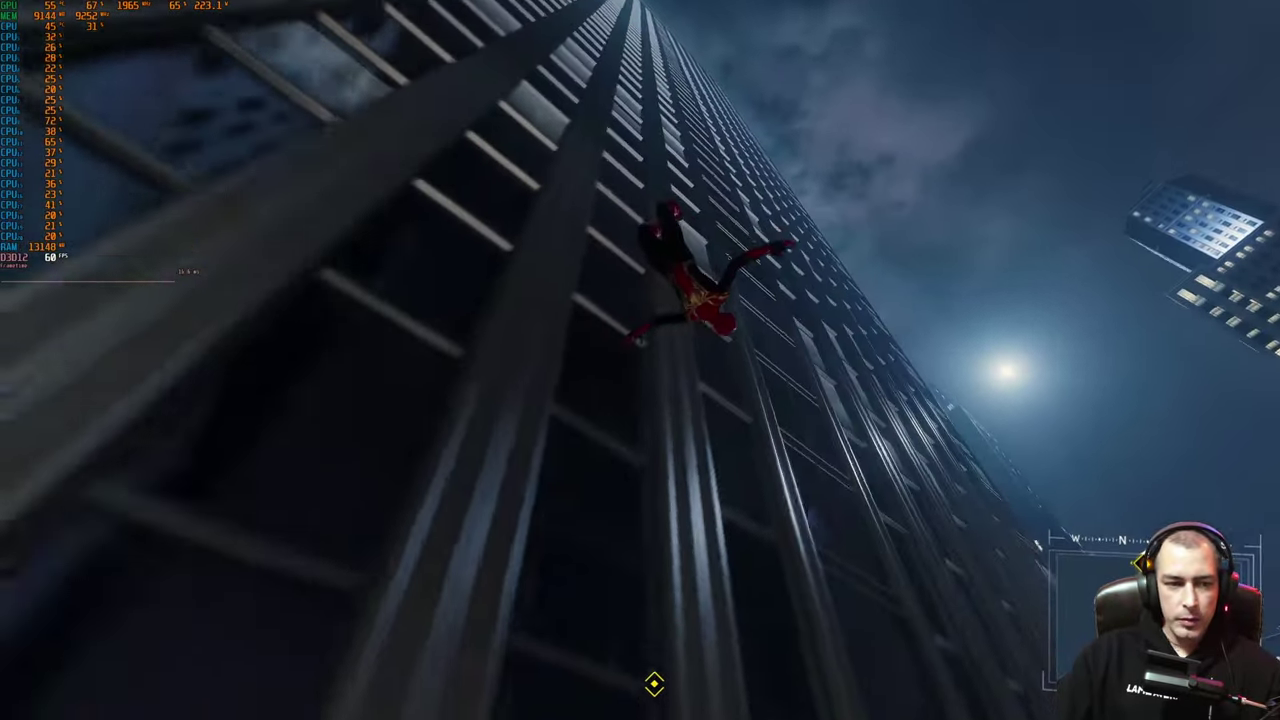
key(w)
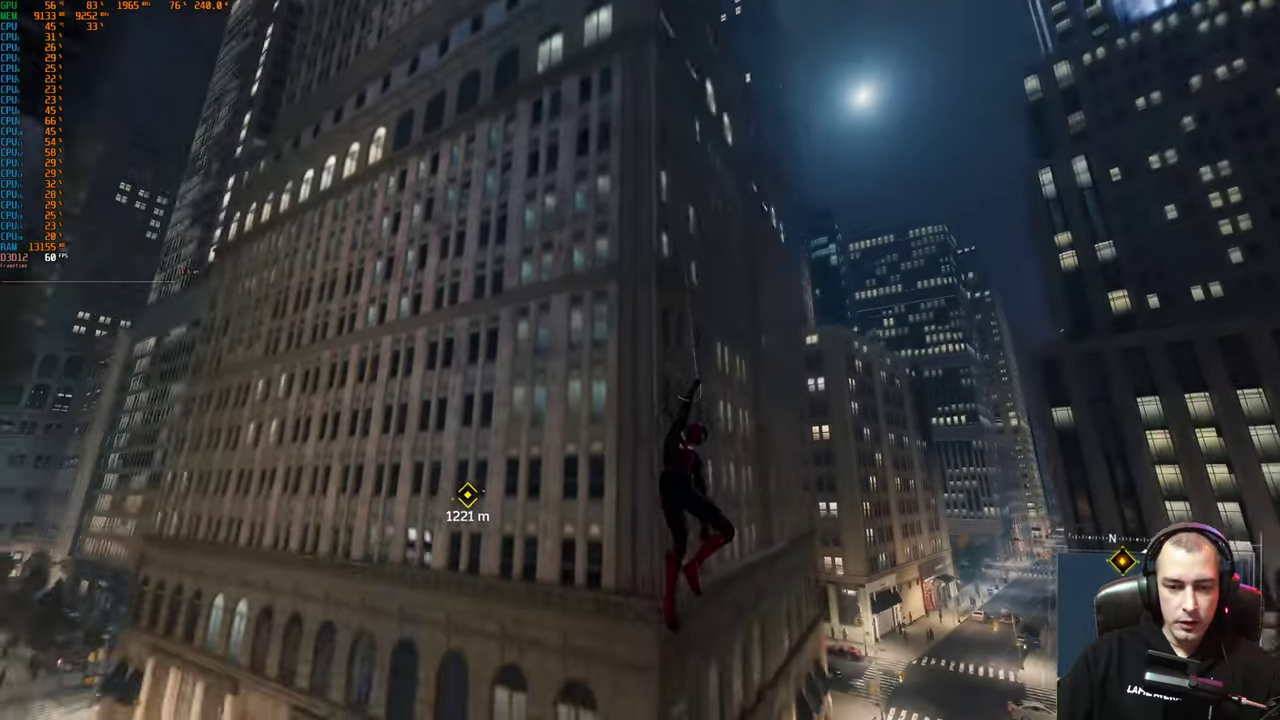
key(w)
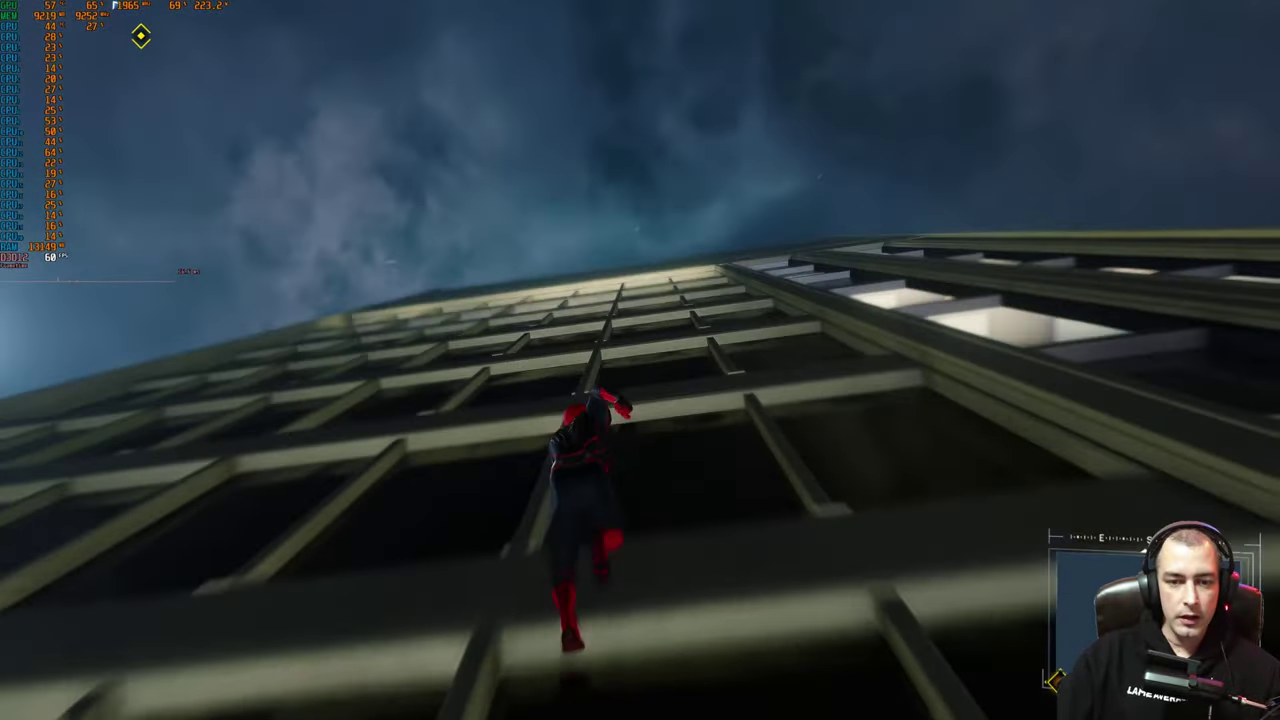
key(w)
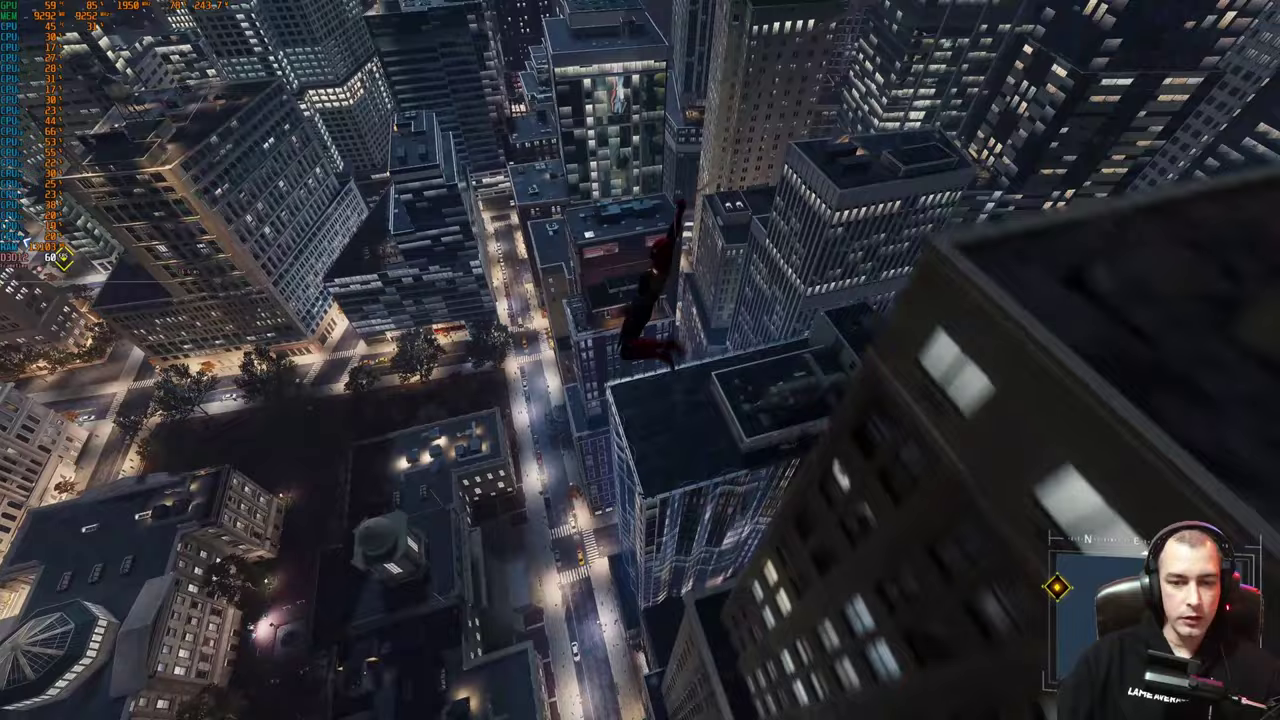
key(w)
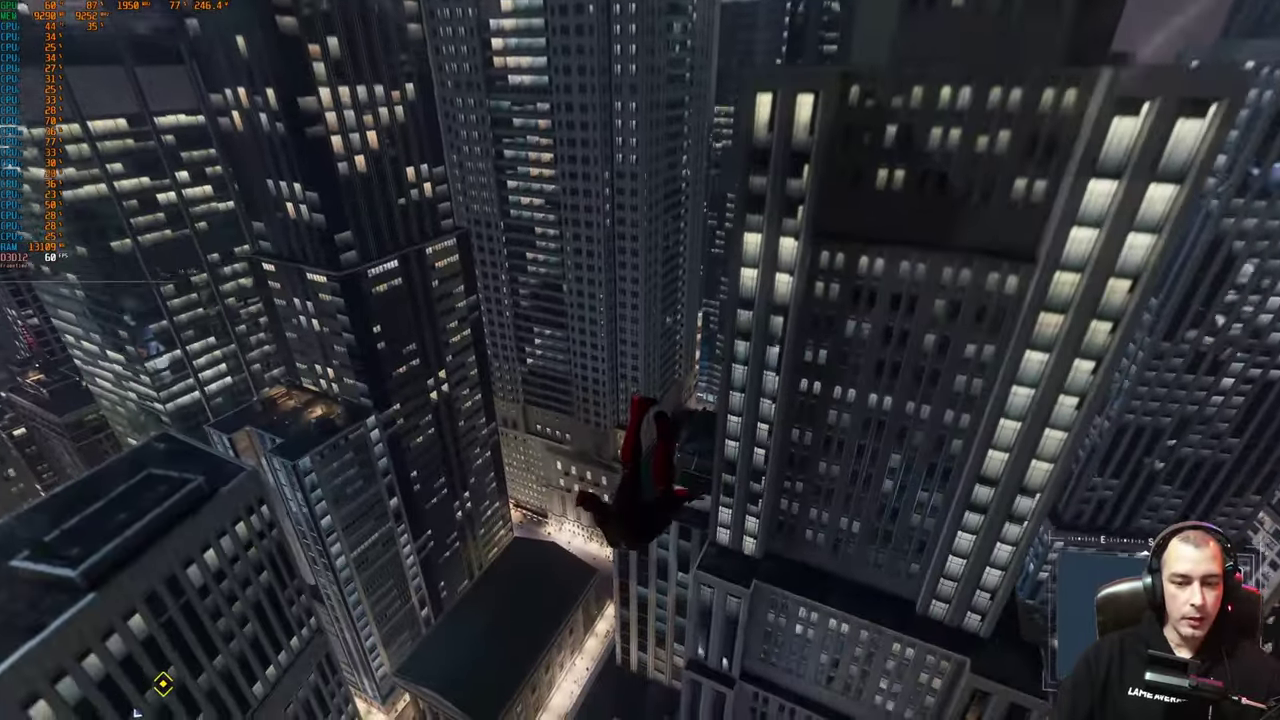
Step: Quit the Spider-Man session to the main menu and exit the game to the desktop
key(w)
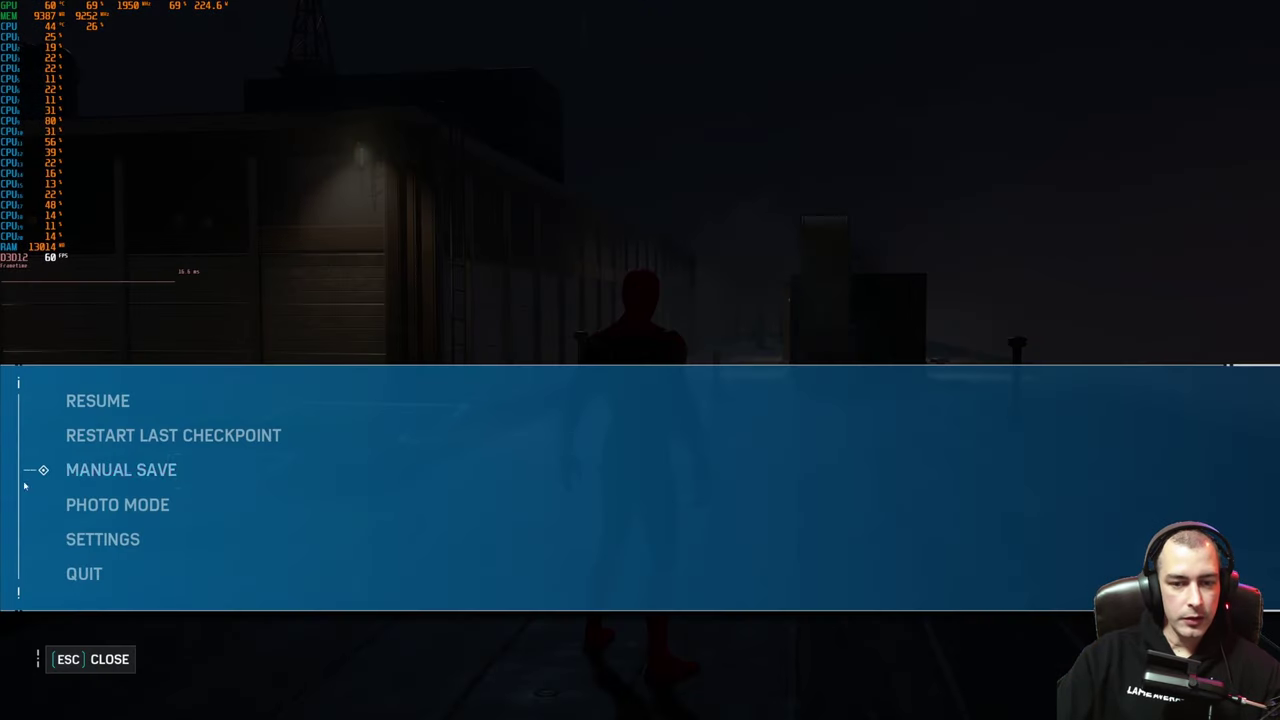
click(104, 577)
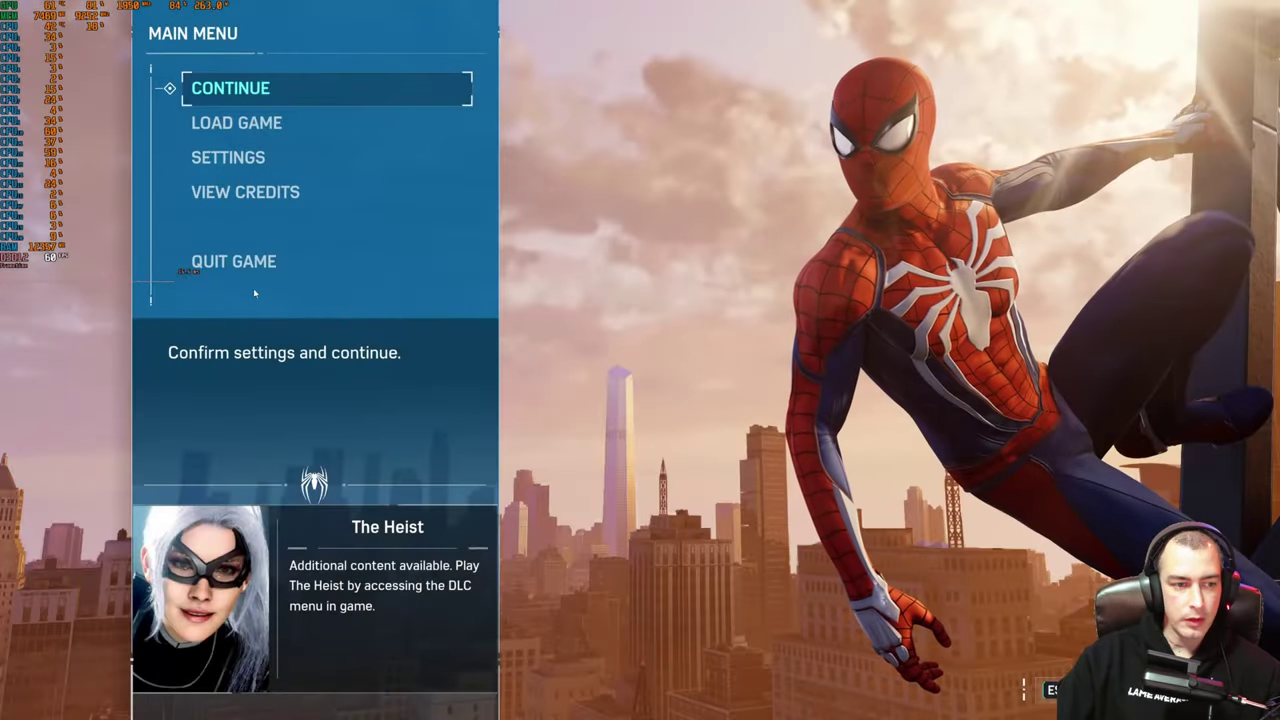
click(254, 263)
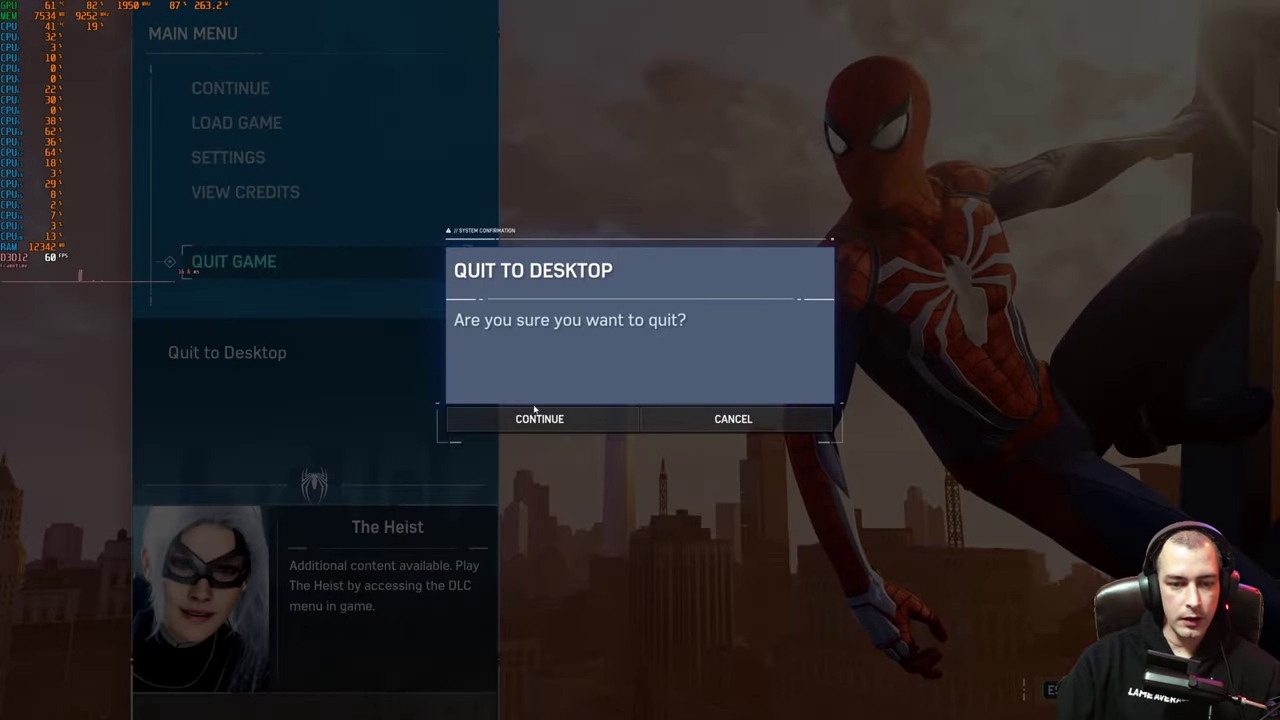
click(536, 412)
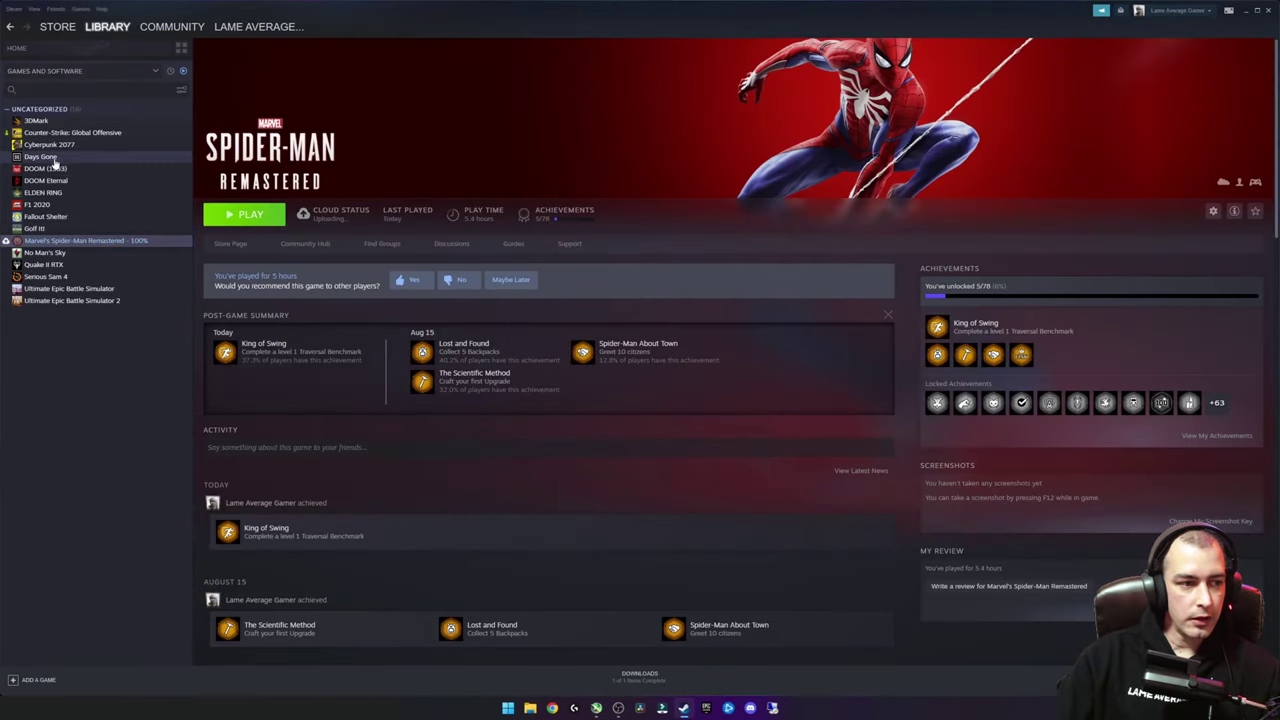
Step: Launch Quake II RTX from the Steam library and start a new game on easy difficulty
click(46, 264)
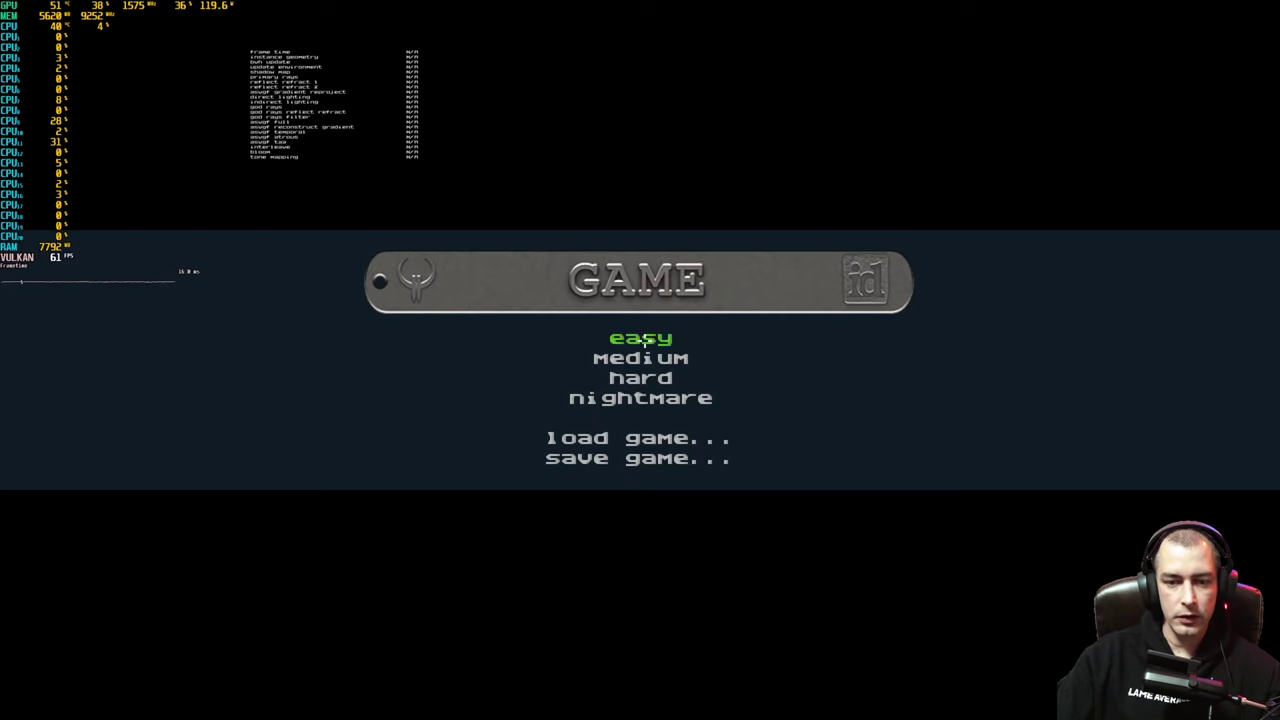
click(645, 338)
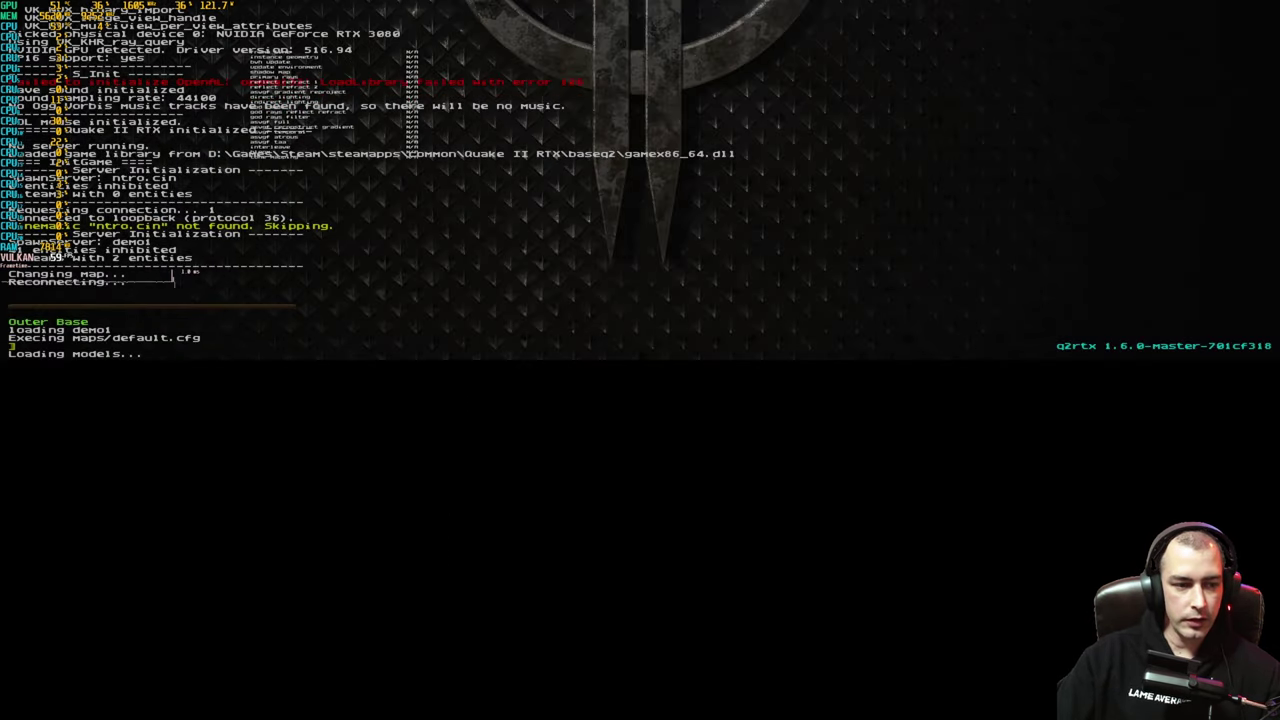
key(w)
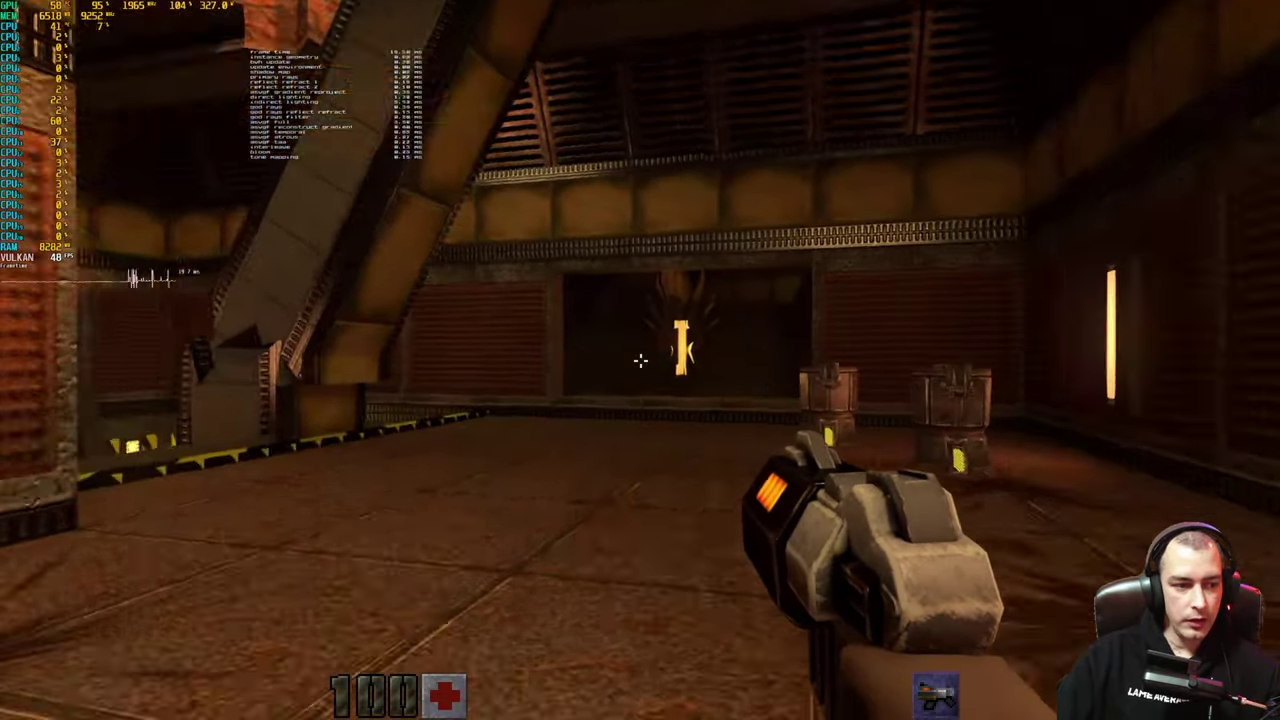
Step: Move around the first Quake II RTX room and fire the weapon to examine the overlay's framerate without a game-specific profile
key(w)
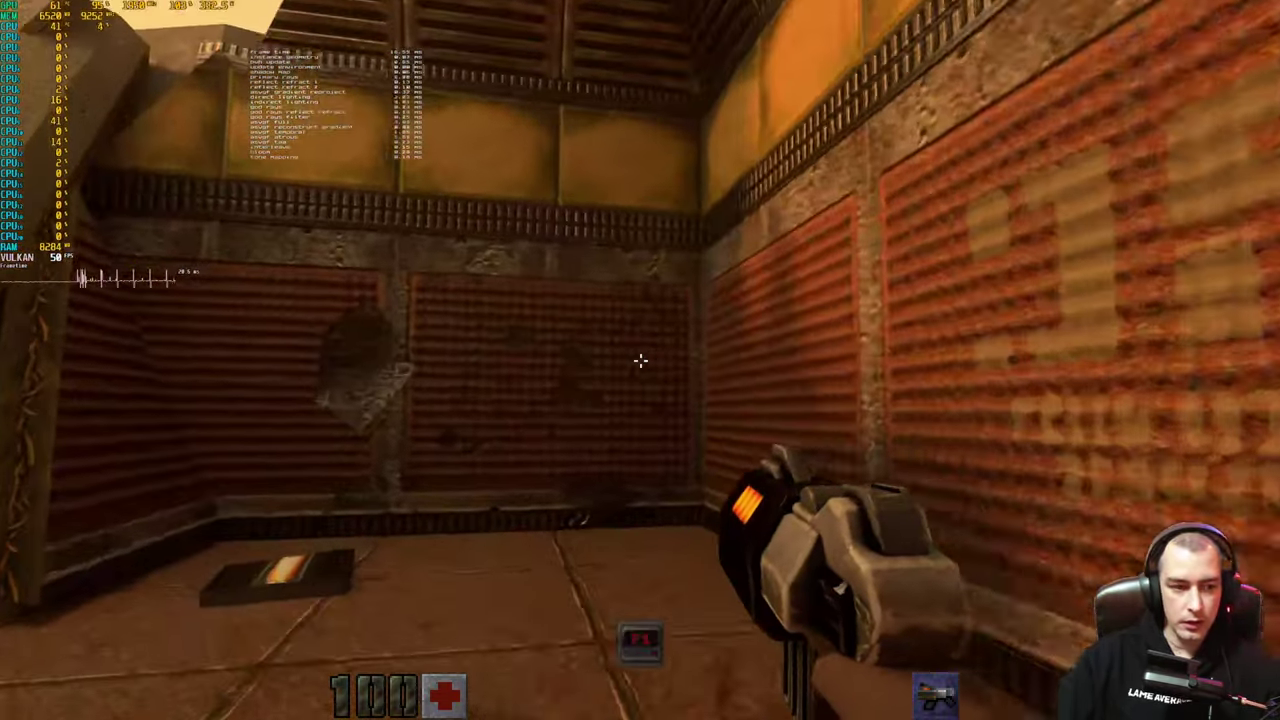
key(w)
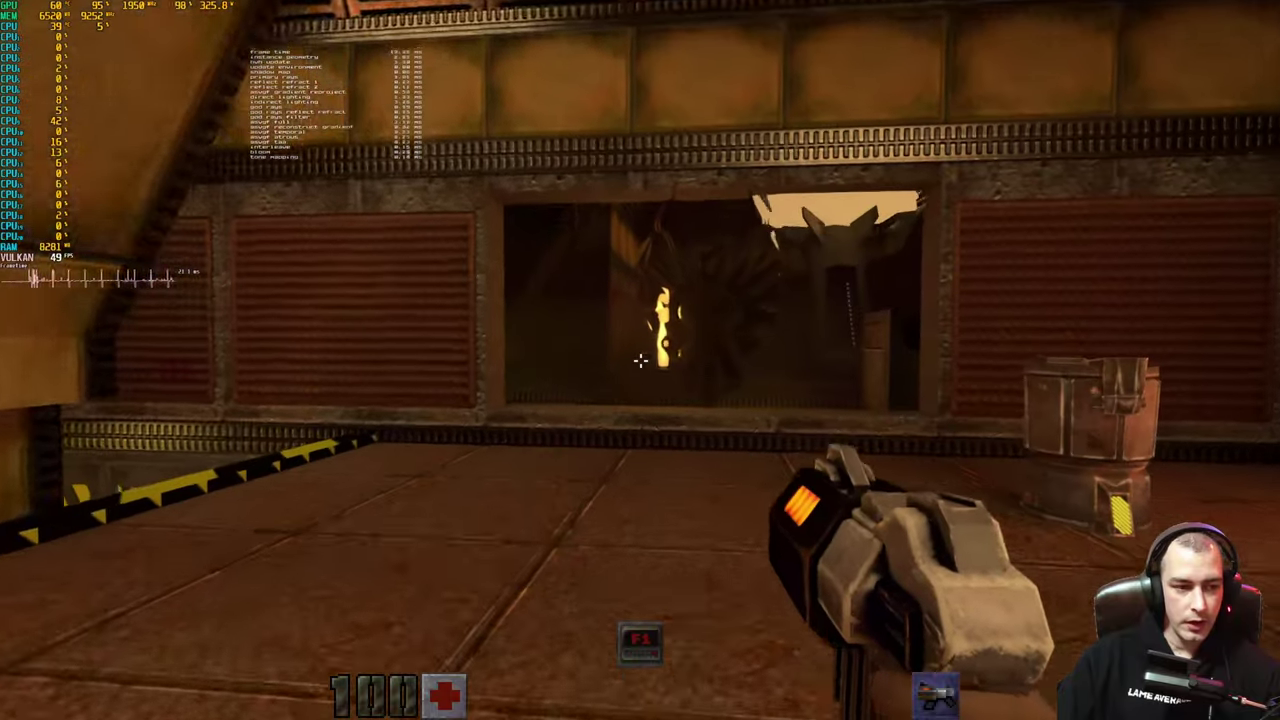
key(s)
key(w)
click(640, 360)
key(w)
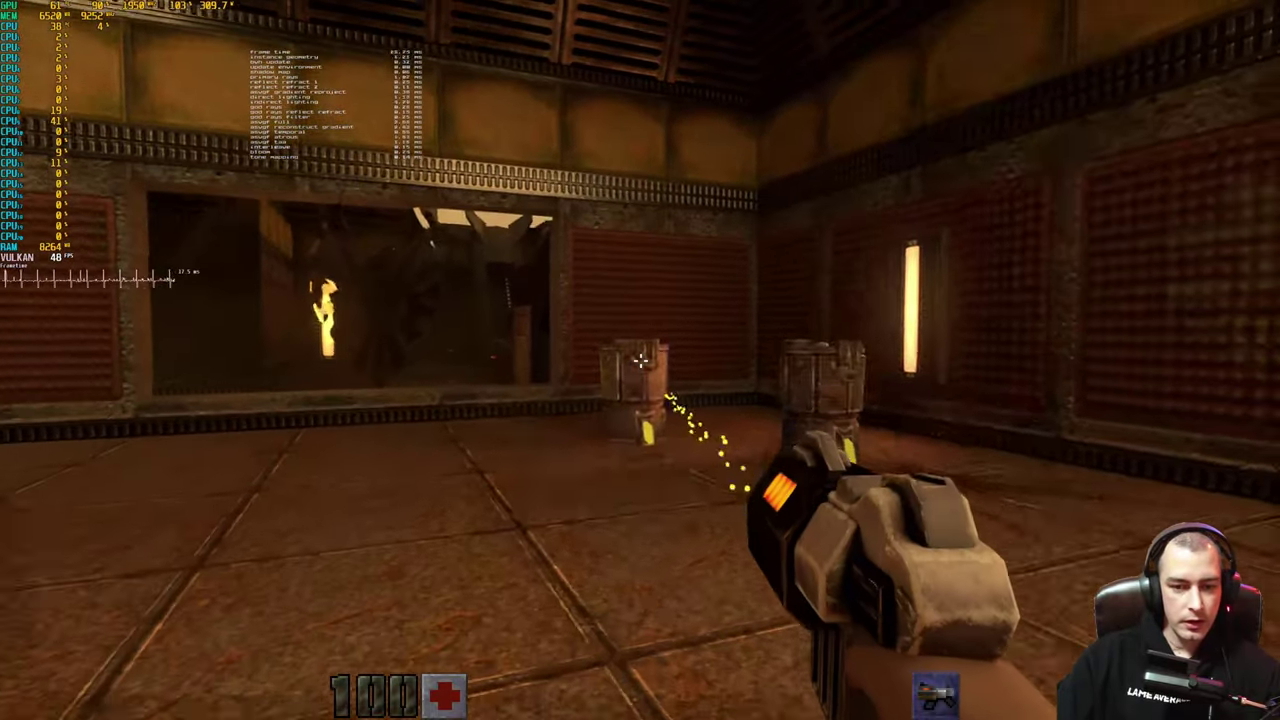
Step: Cross the first room and shoot the enemies near the slanted doorway while watching the overlay's framerate and GPU load
key(w)
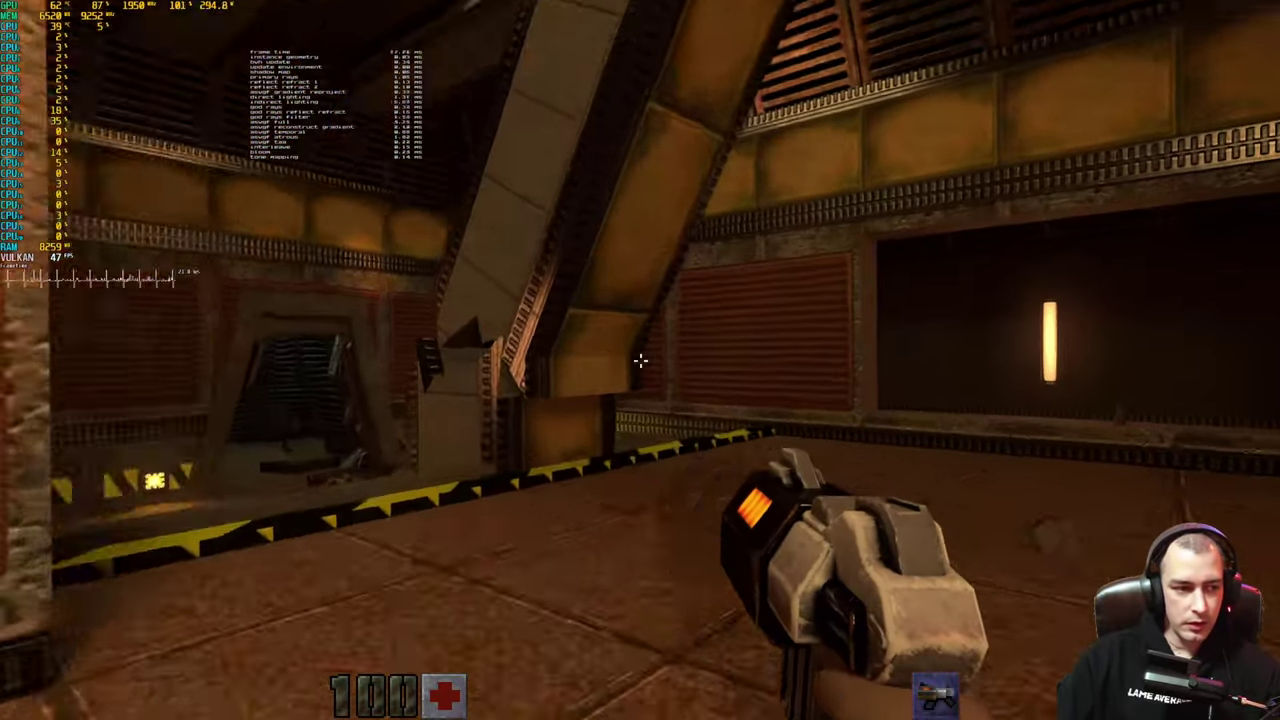
key(d)
key(w)
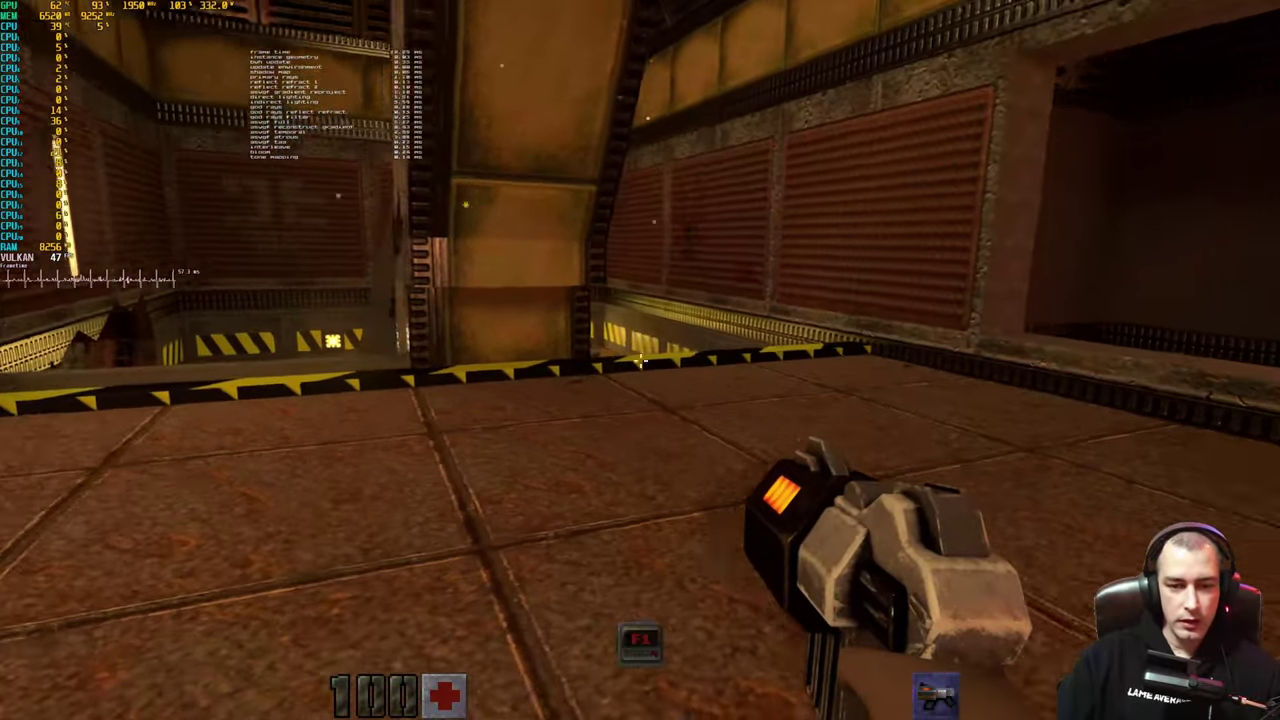
click(640, 360)
key(s)
click(640, 360)
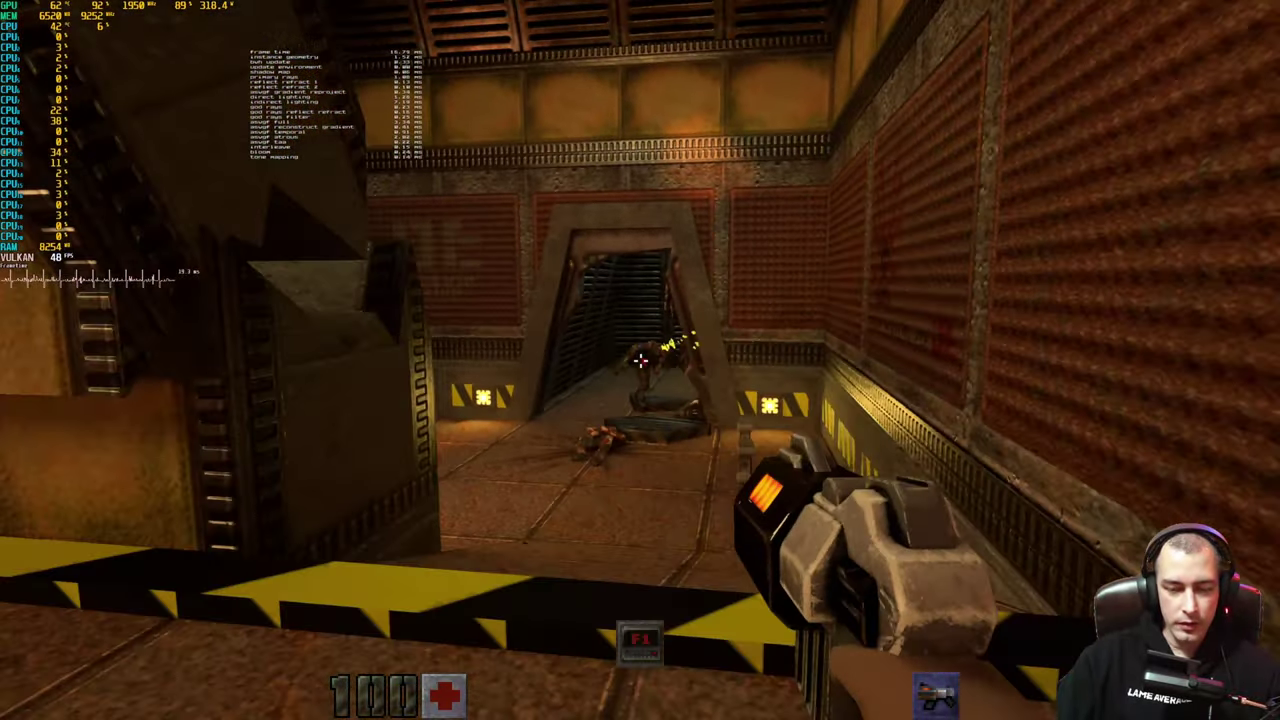
click(640, 360)
key(w)
click(640, 360)
key(s)
key(w)
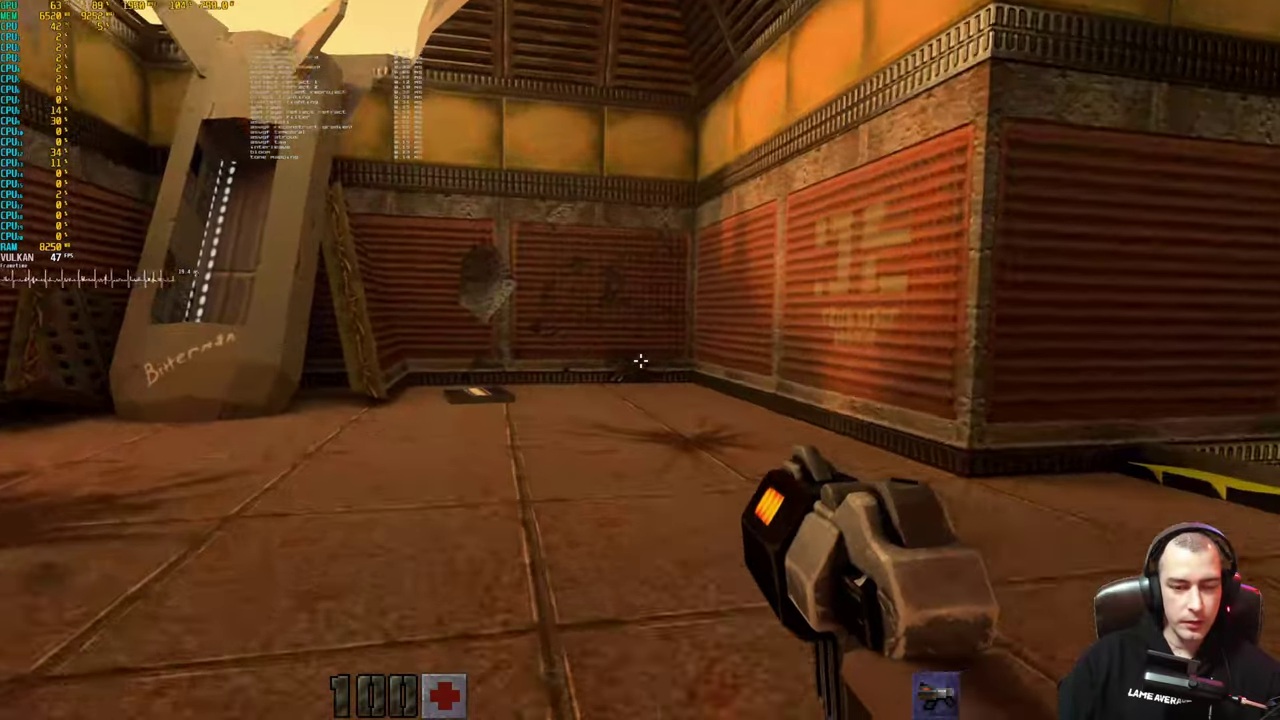
Step: Walk past the drop pod and through the dark alcove to examine the overlay's frametime graph in different areas
key(w)
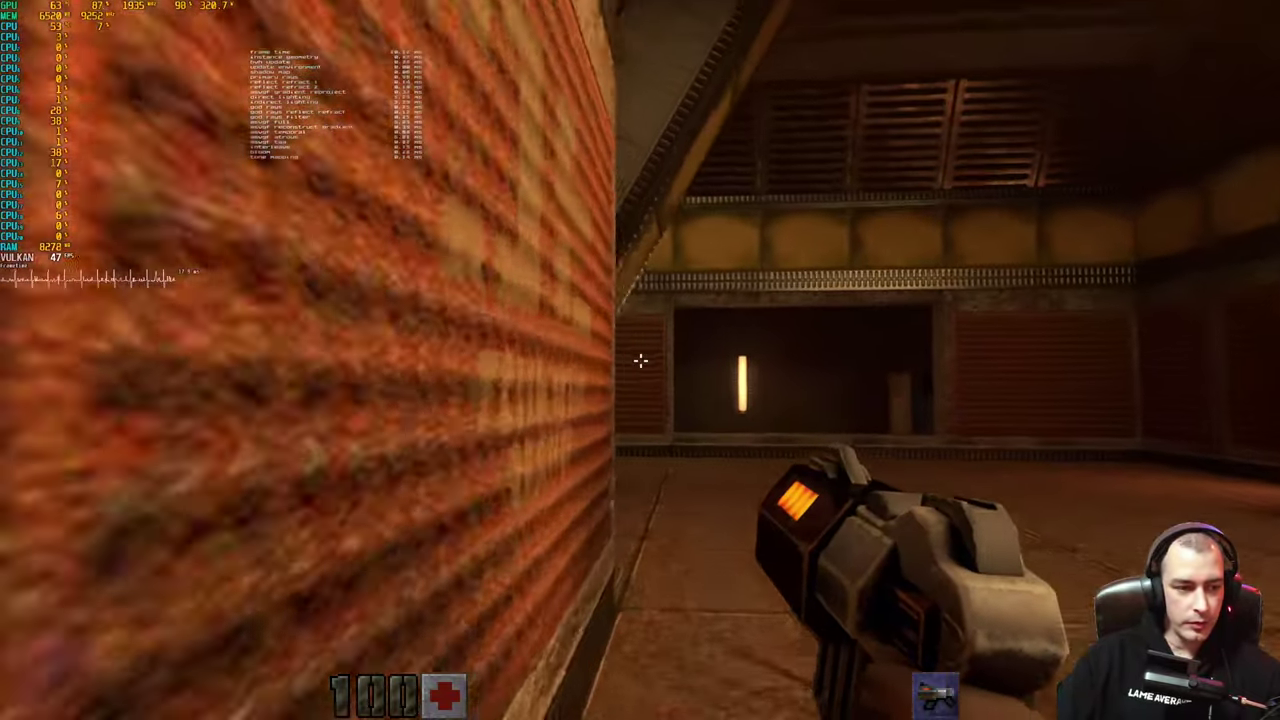
key(s)
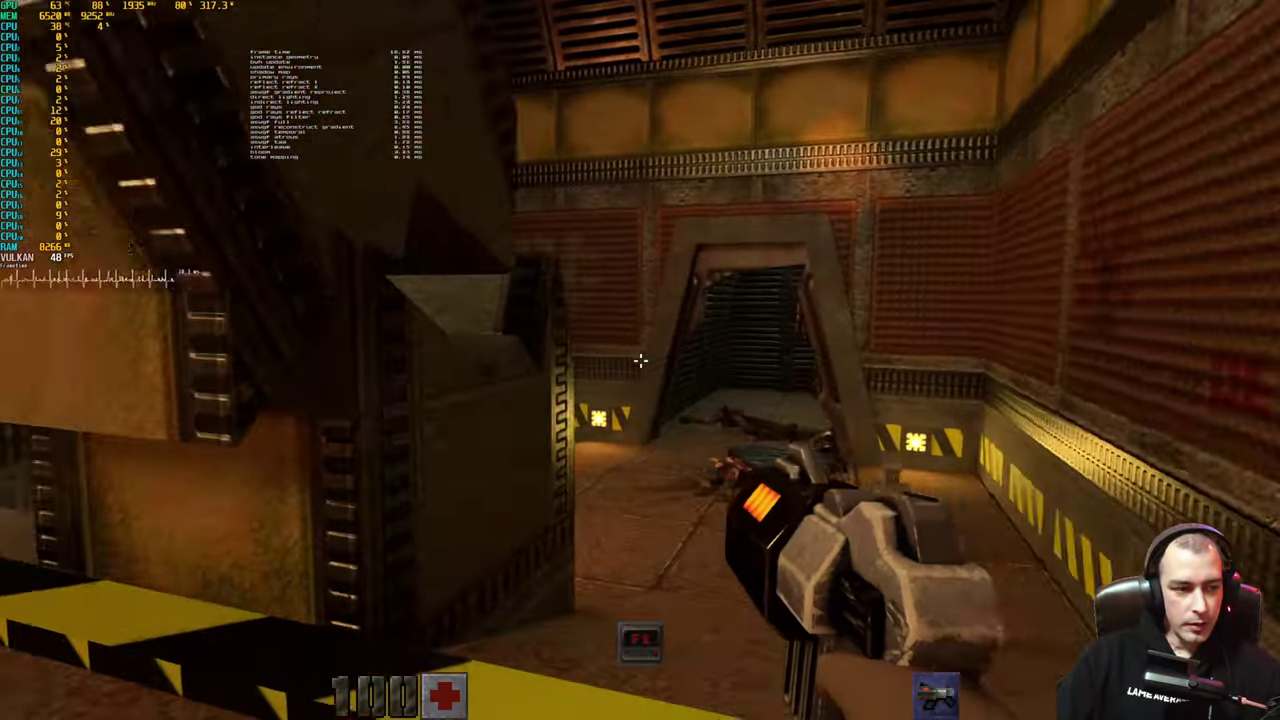
key(a)
key(w)
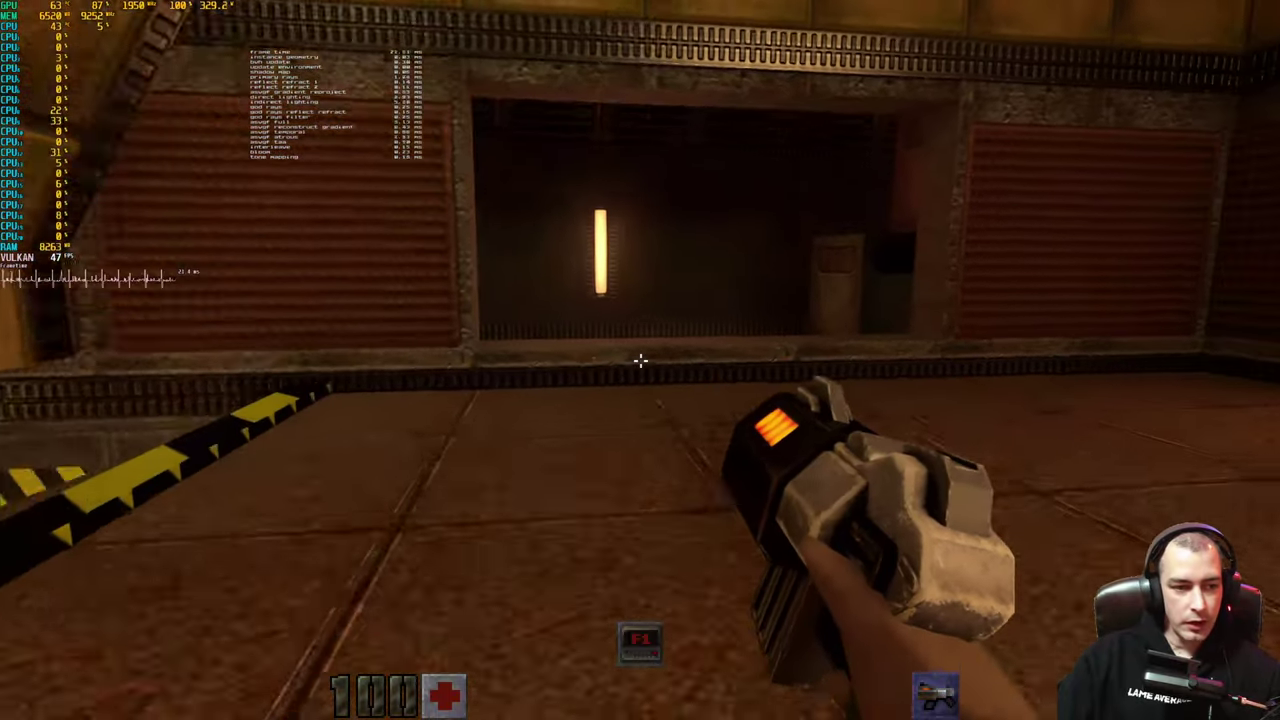
key(w)
key(w)
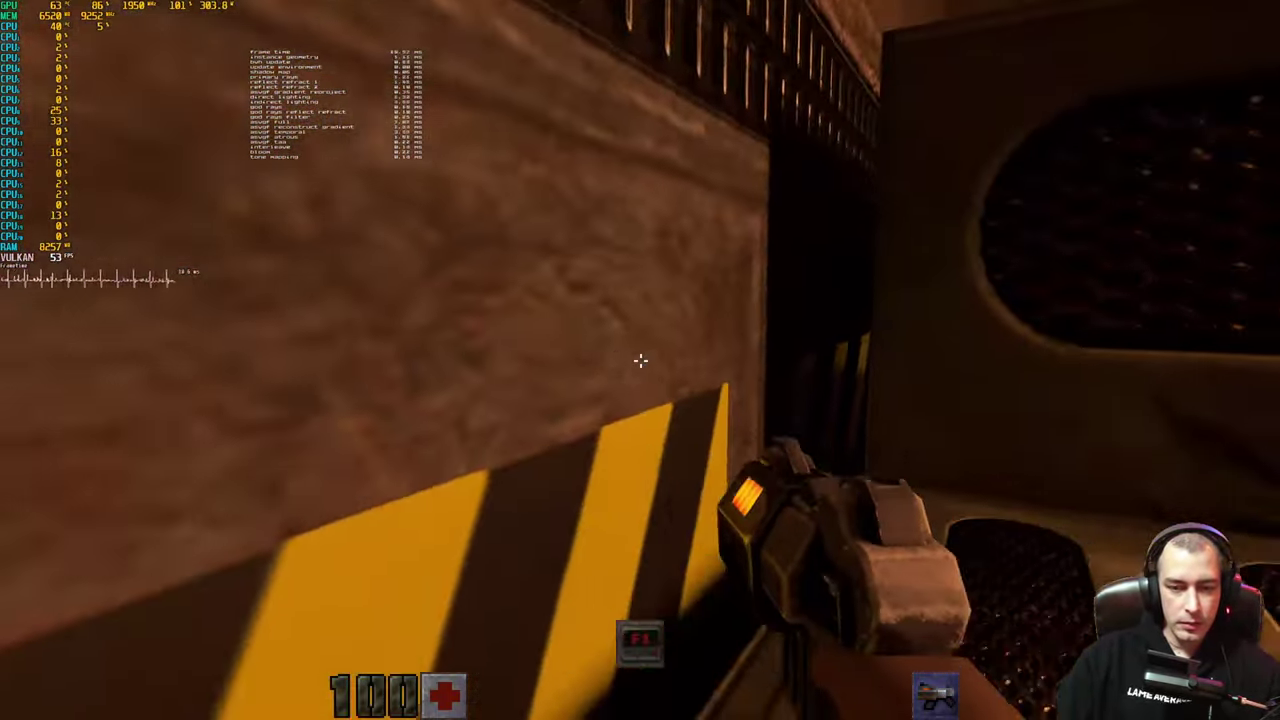
key(space)
key(space)
key(w)
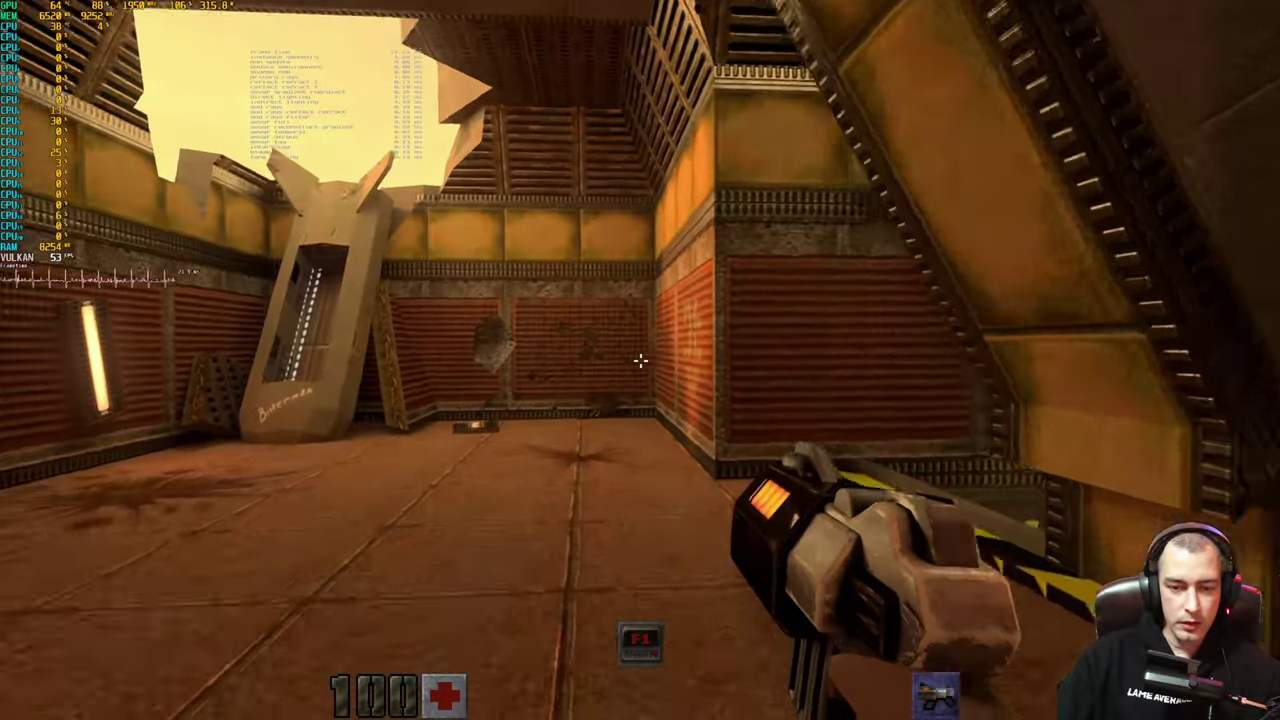
key(a)
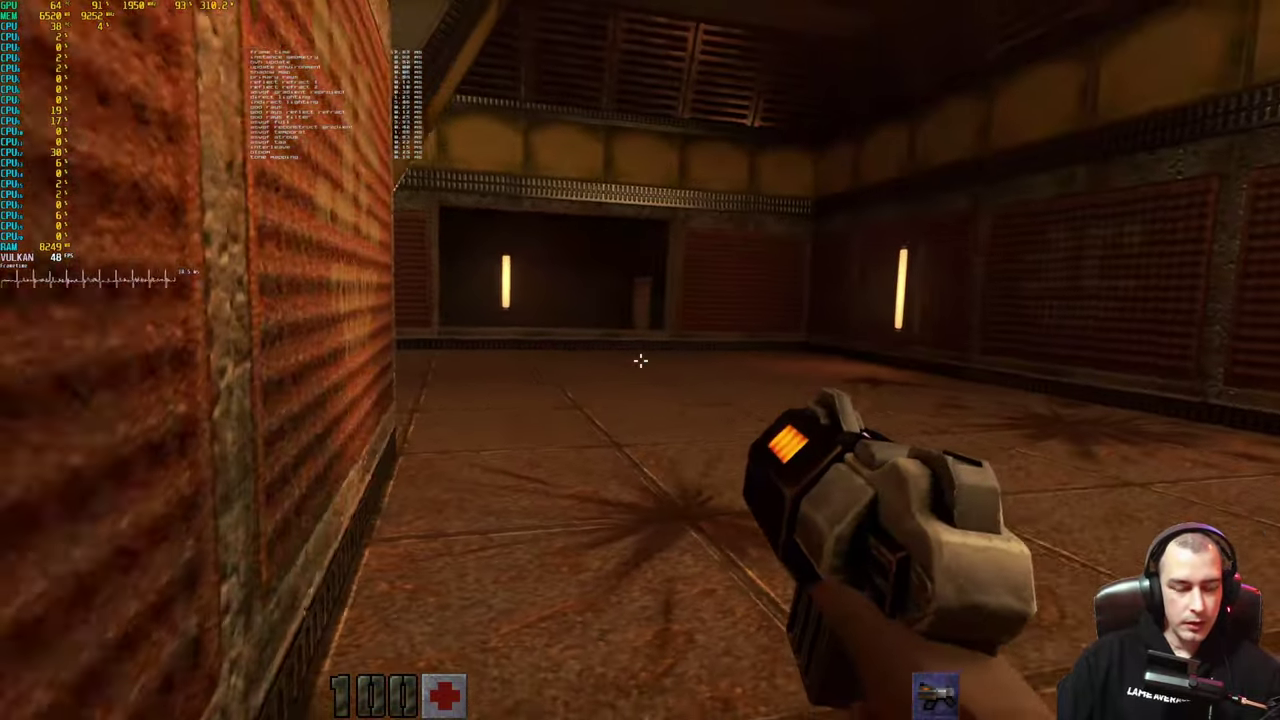
key(w)
key(a)
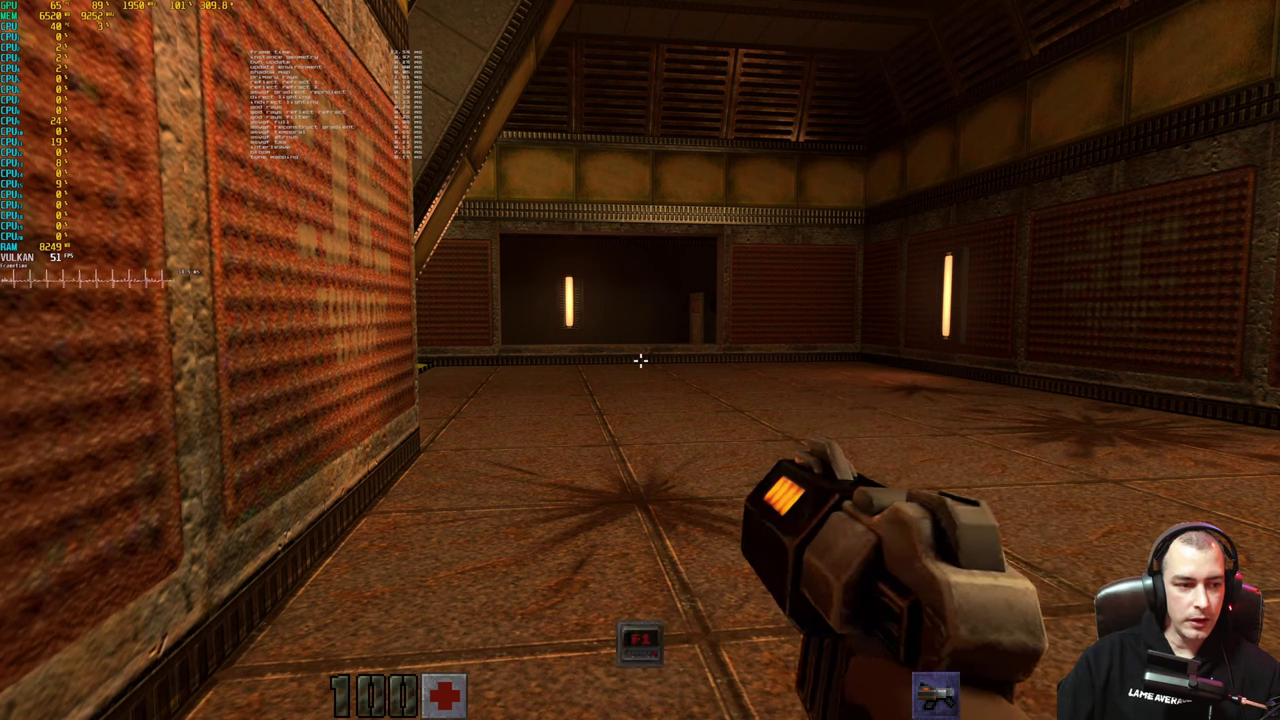
Step: Go down to the slanted doorway and return to the upper floor to compare the overlay's framerate along the way
key(w)
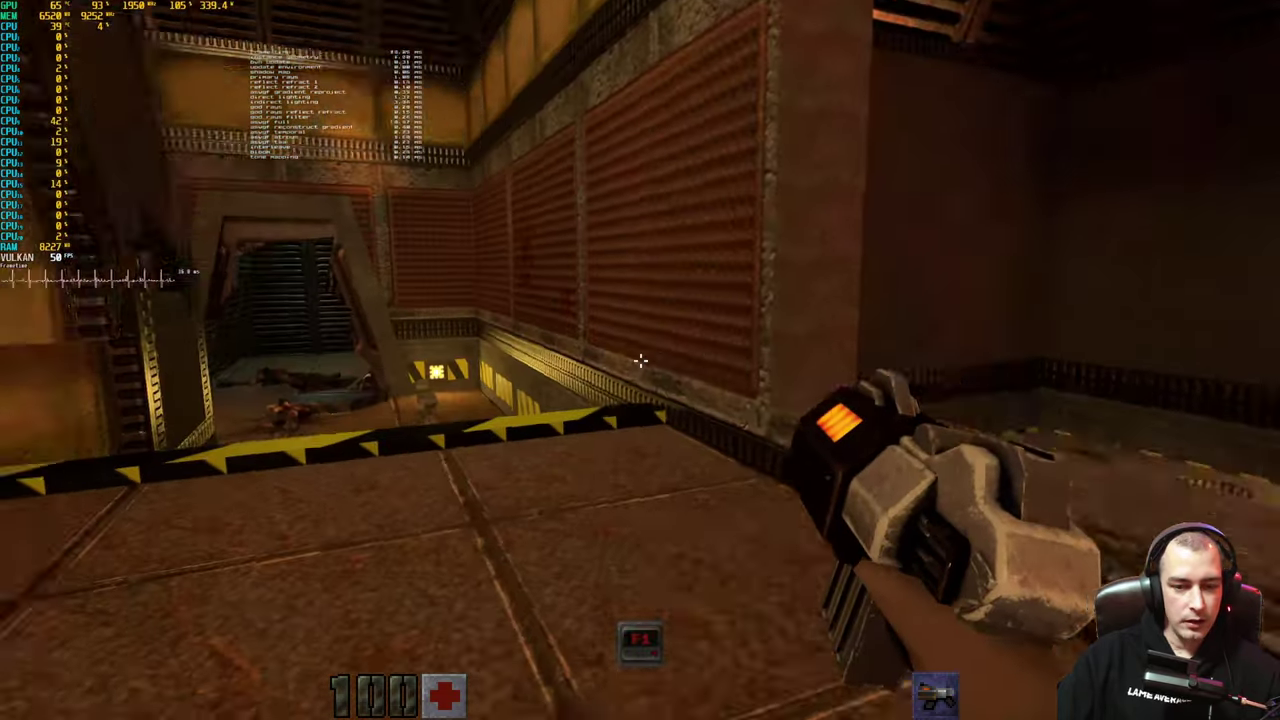
key(w)
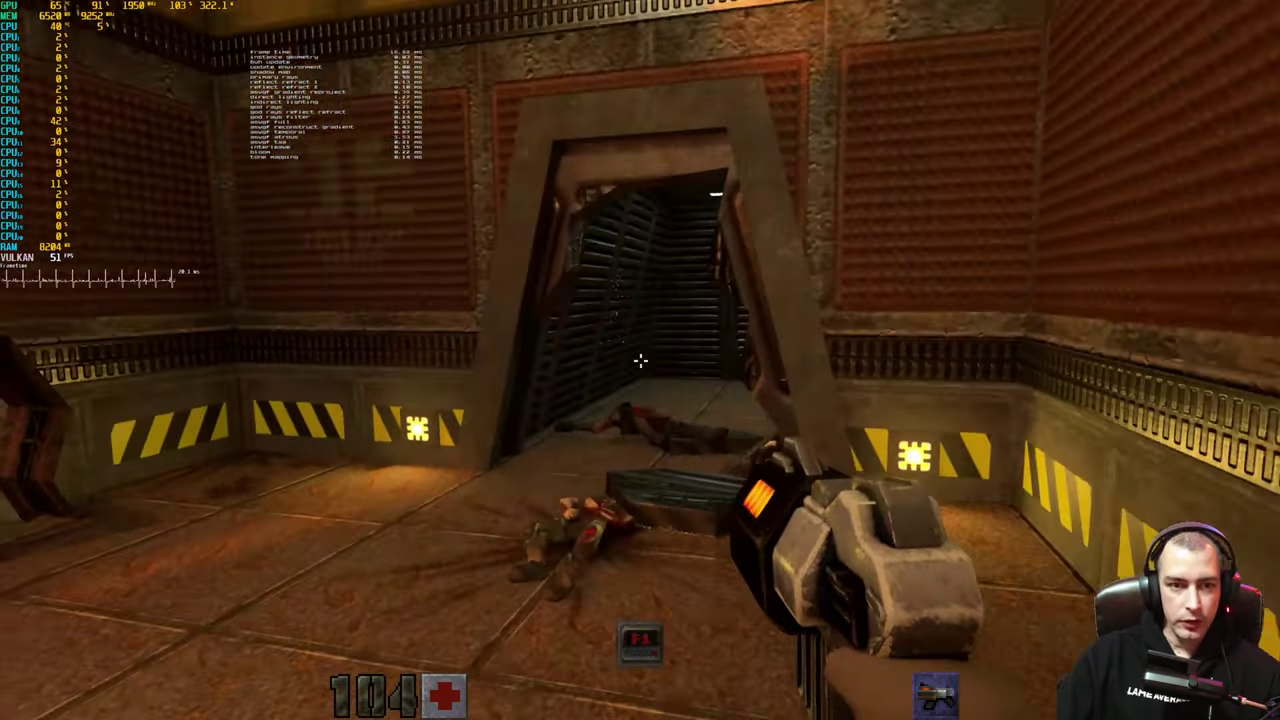
key(w)
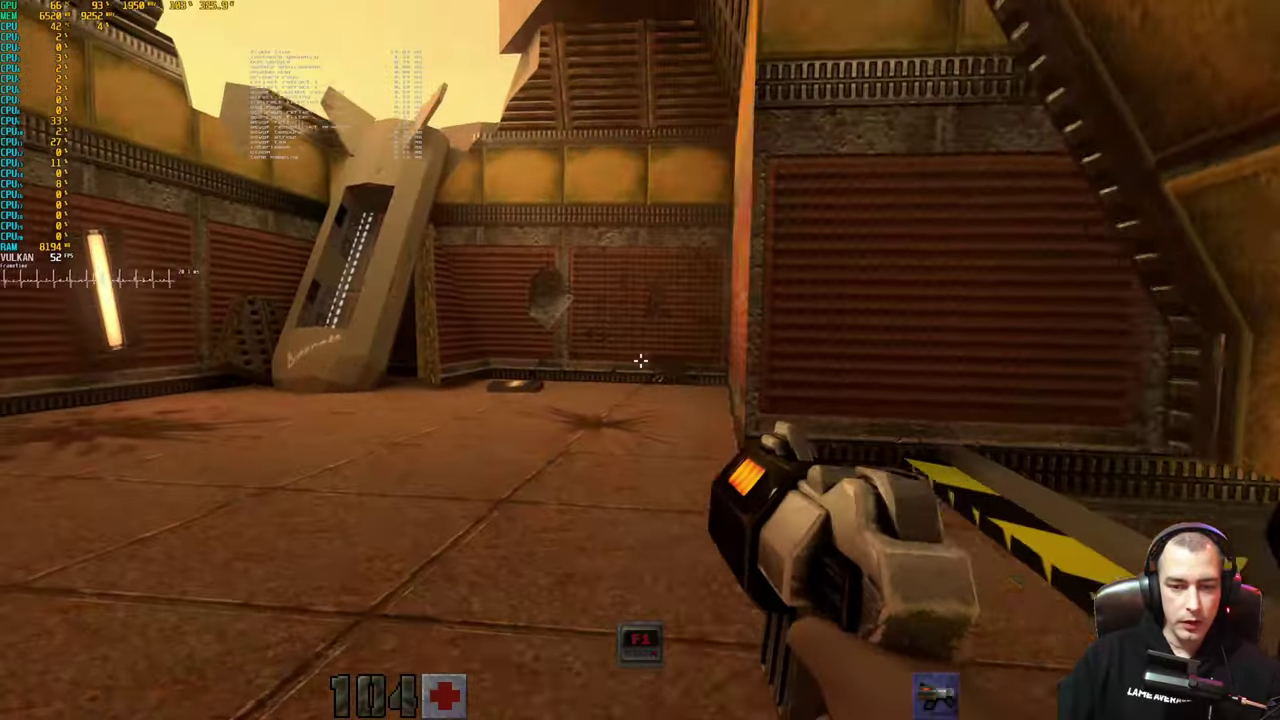
key(w)
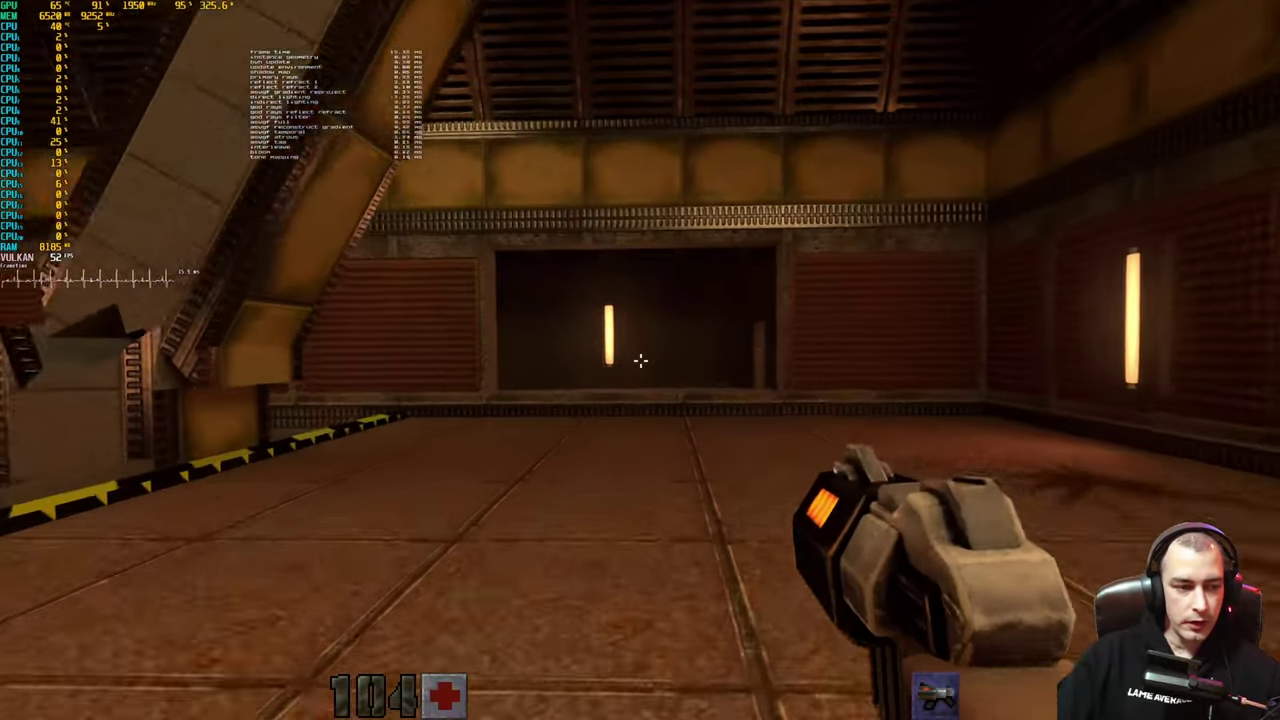
key(w)
key(s)
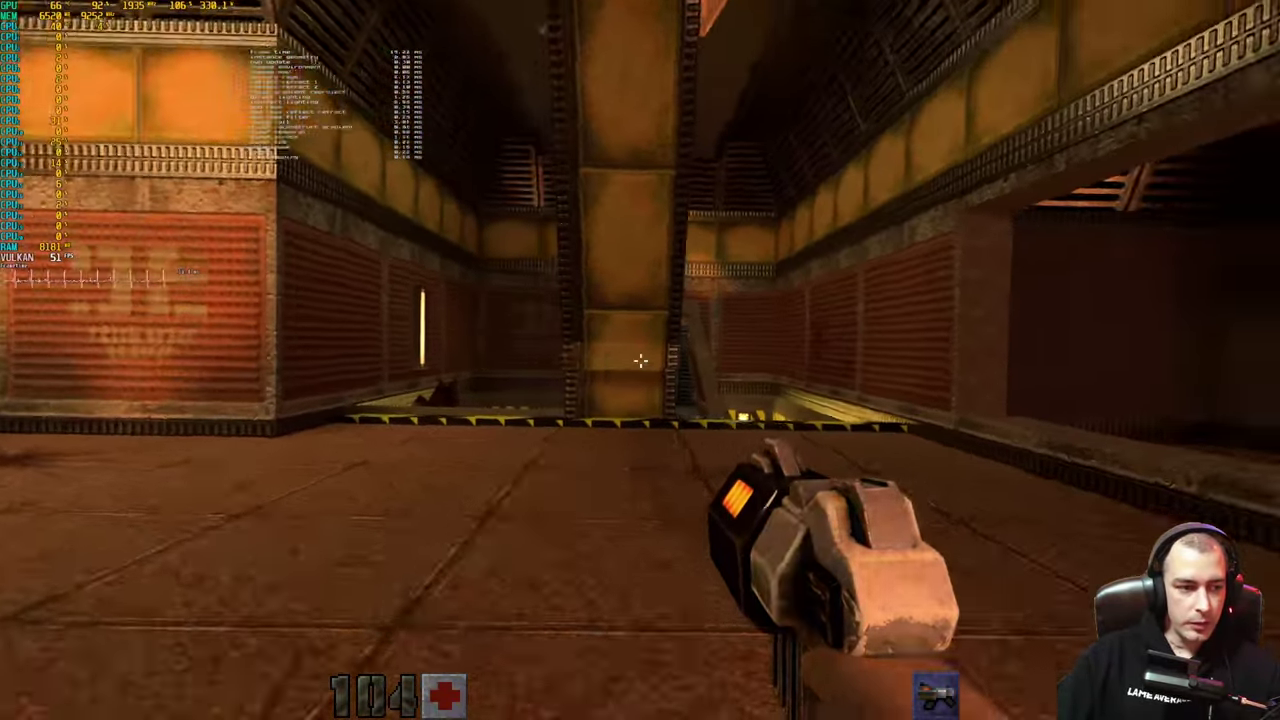
Step: Move between the slatted corridor and the first room to check the frametime graph for spikes
key(w)
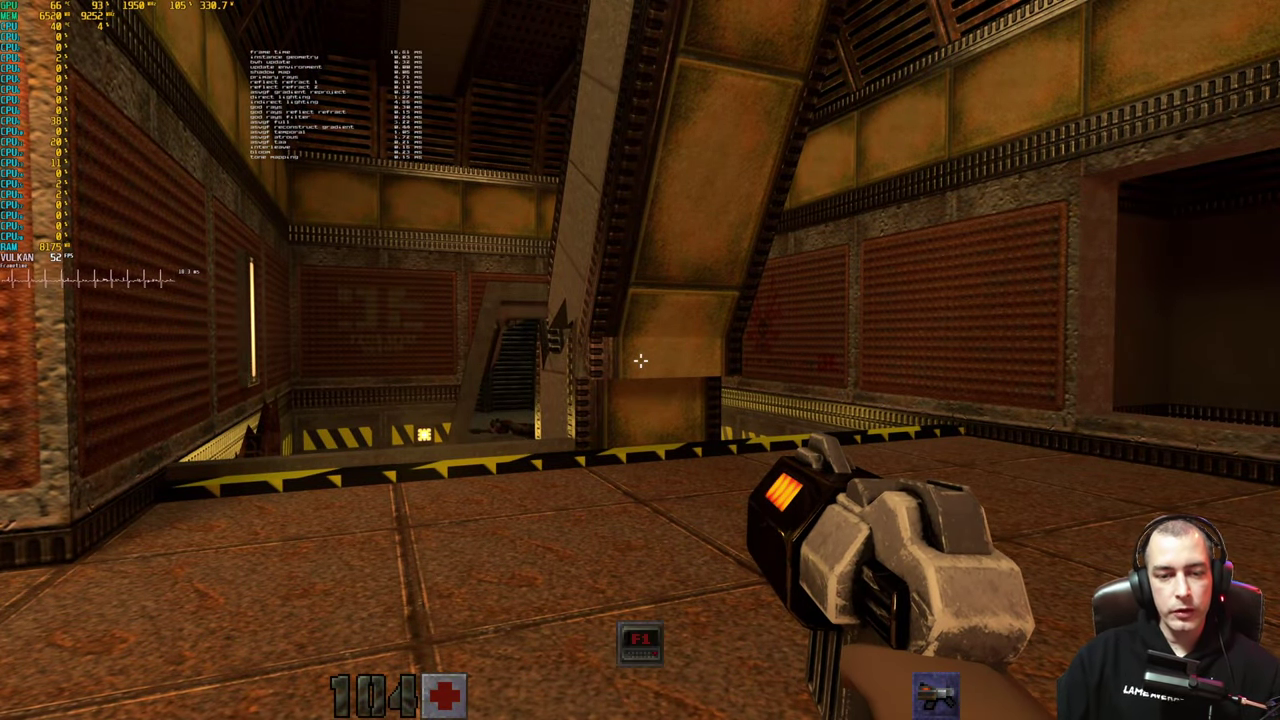
key(w)
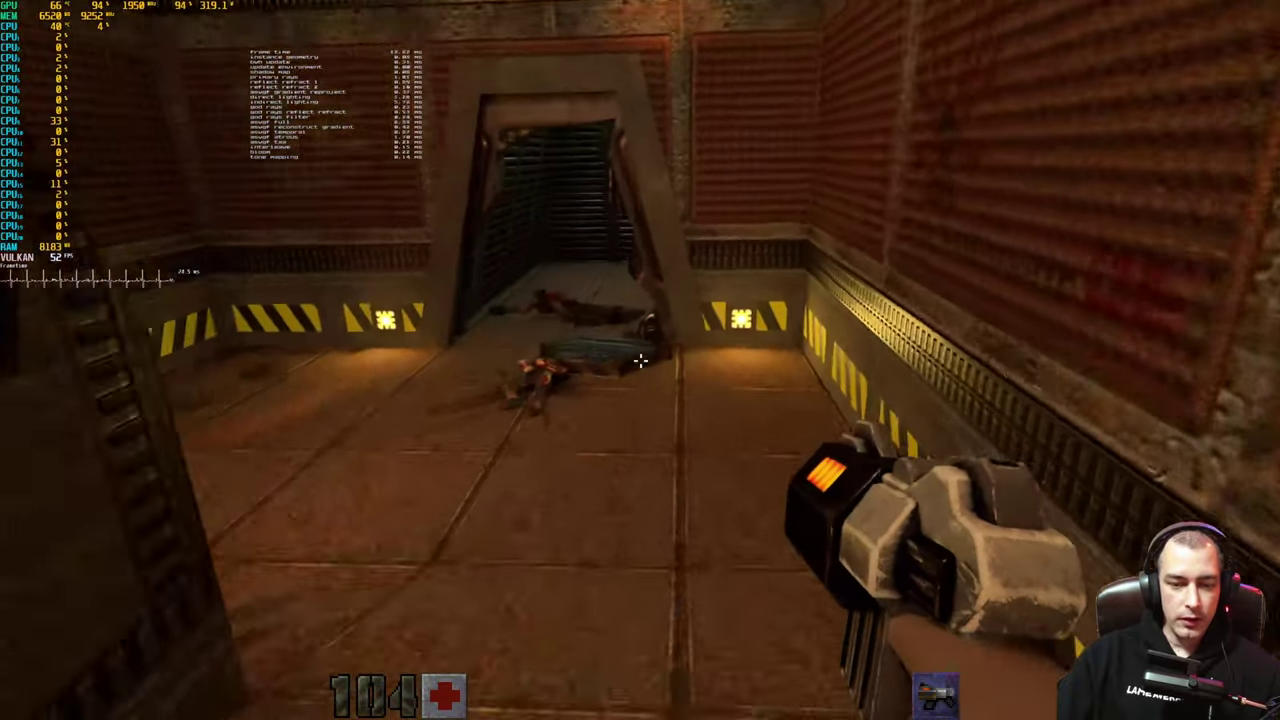
key(w)
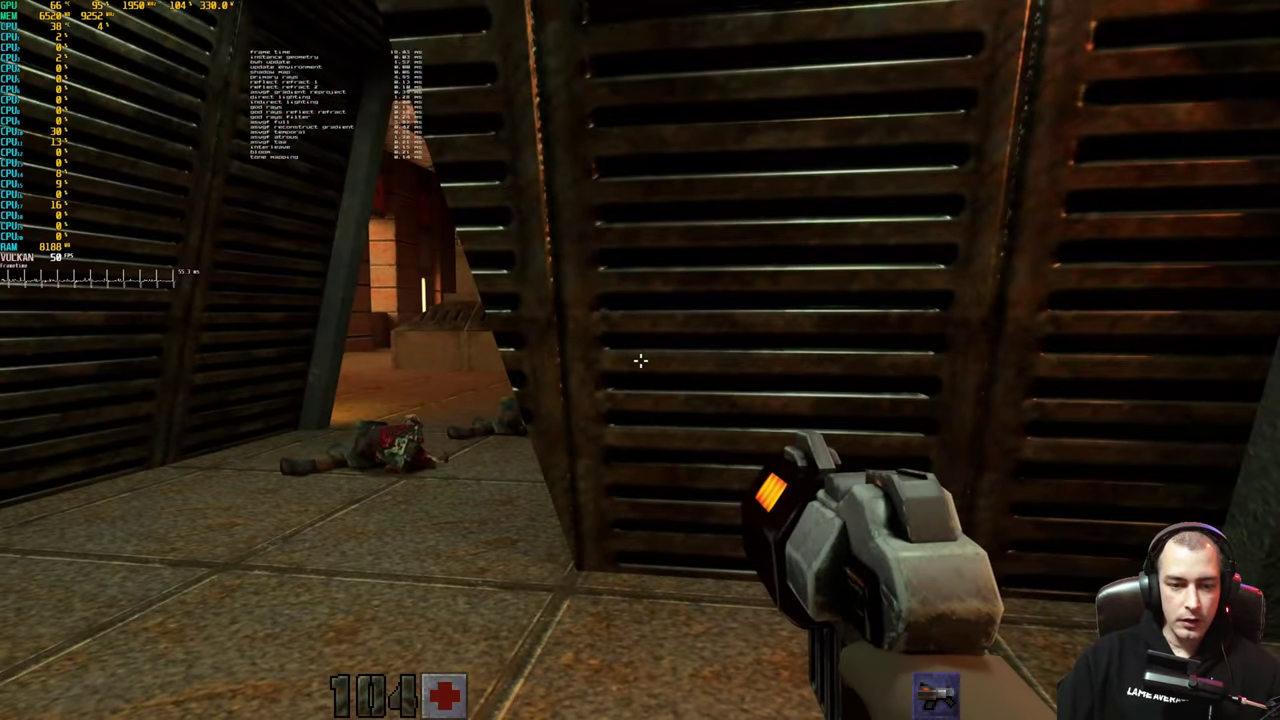
key(w)
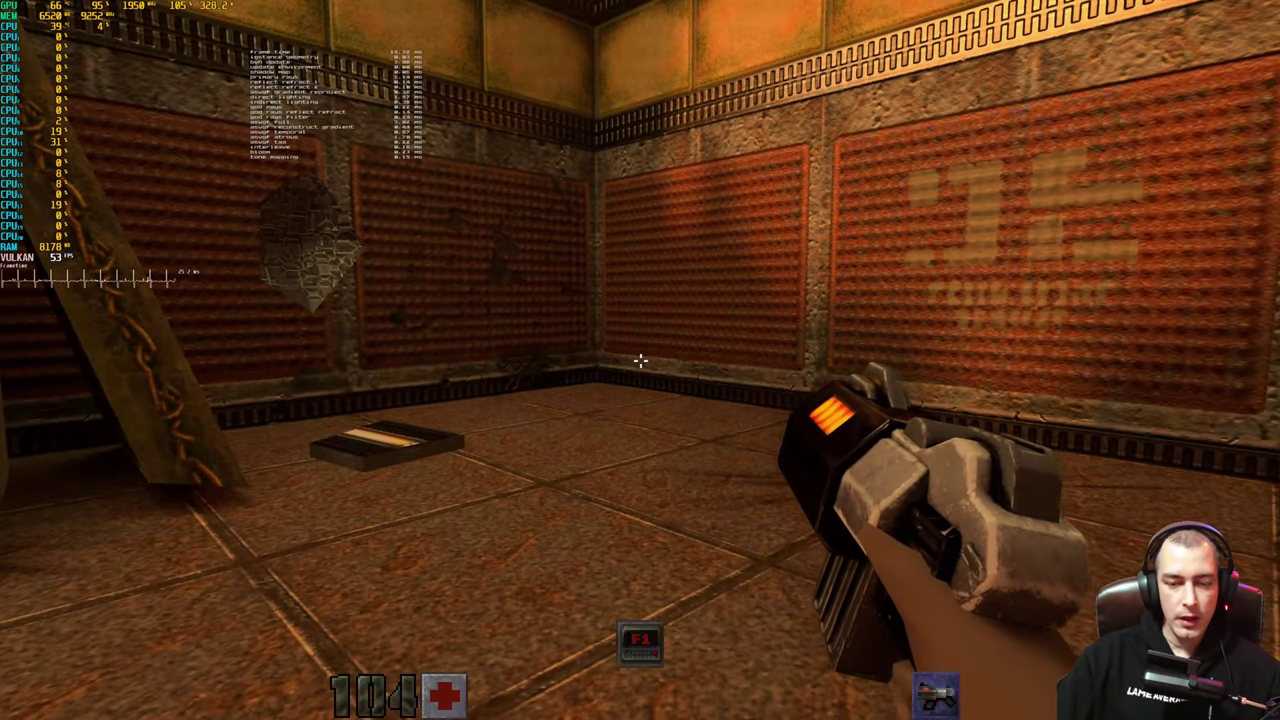
key(w)
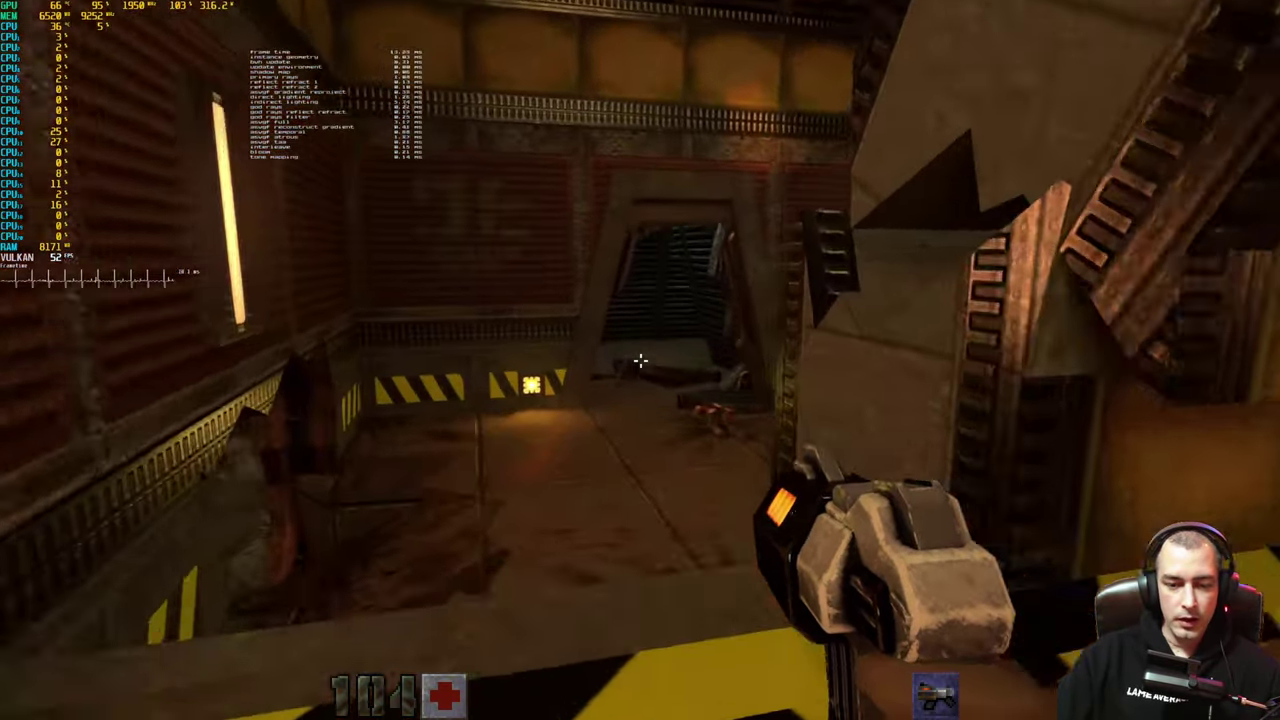
key(w)
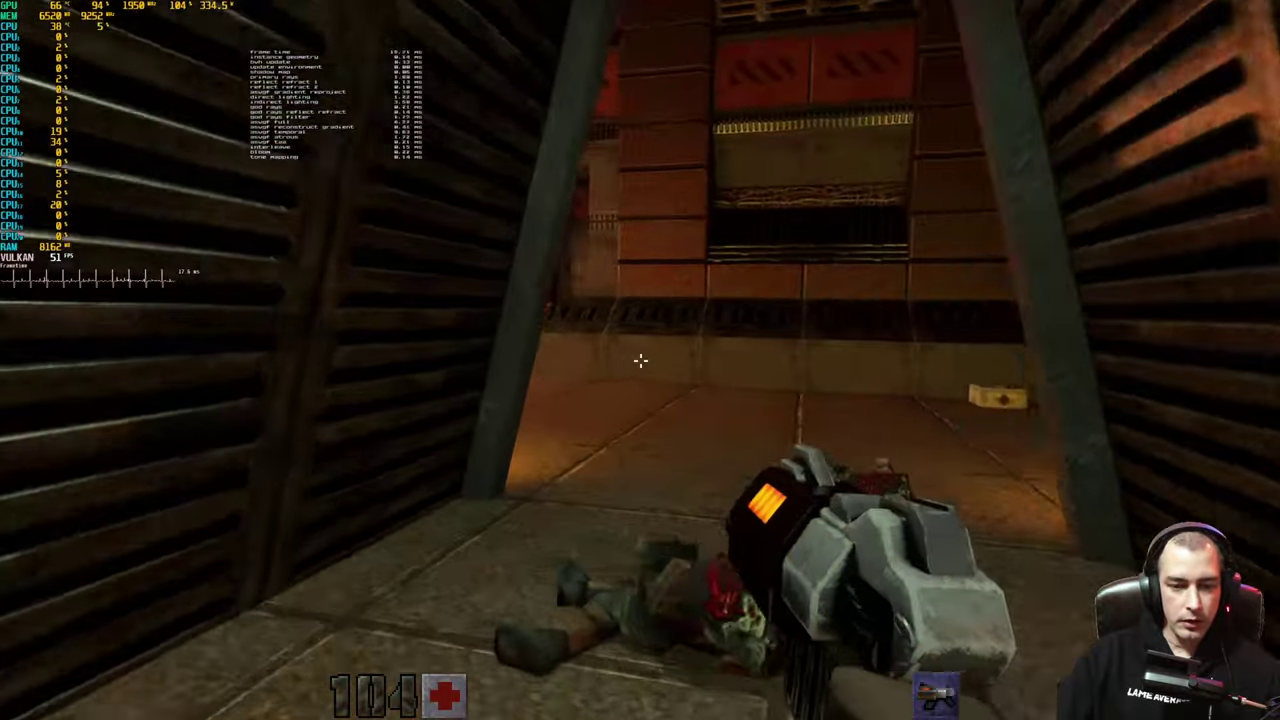
key(w)
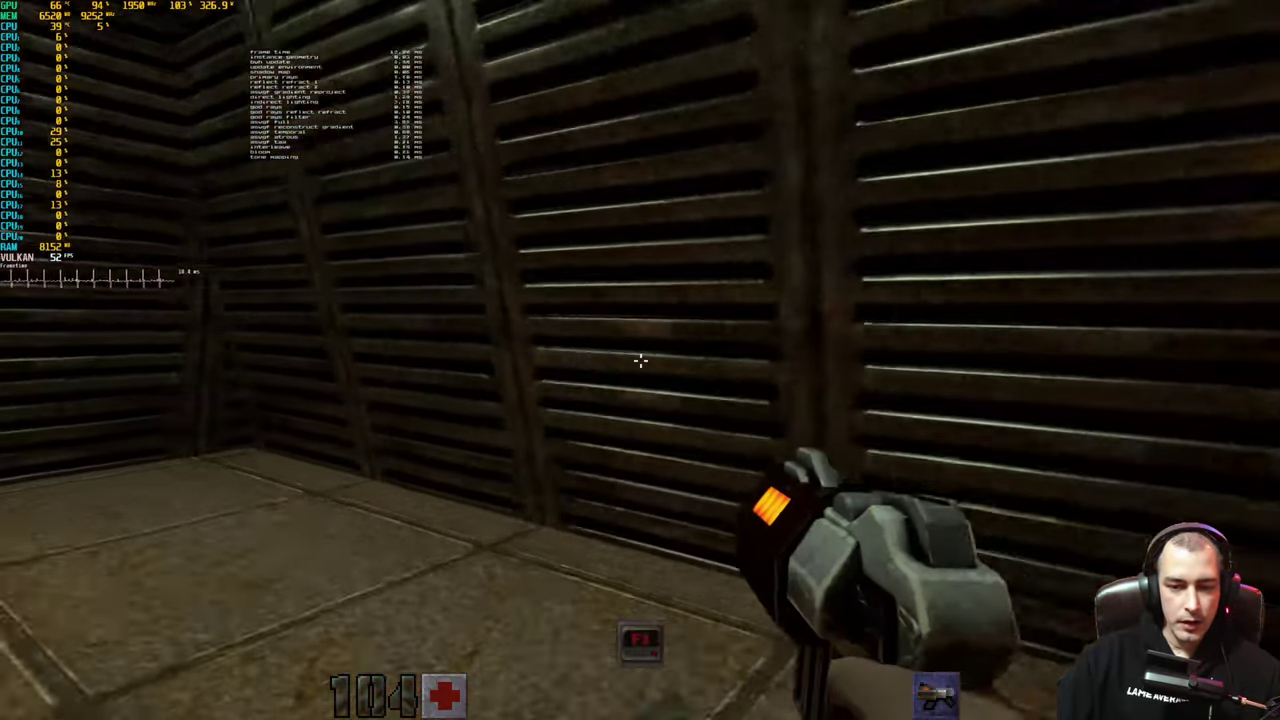
key(w)
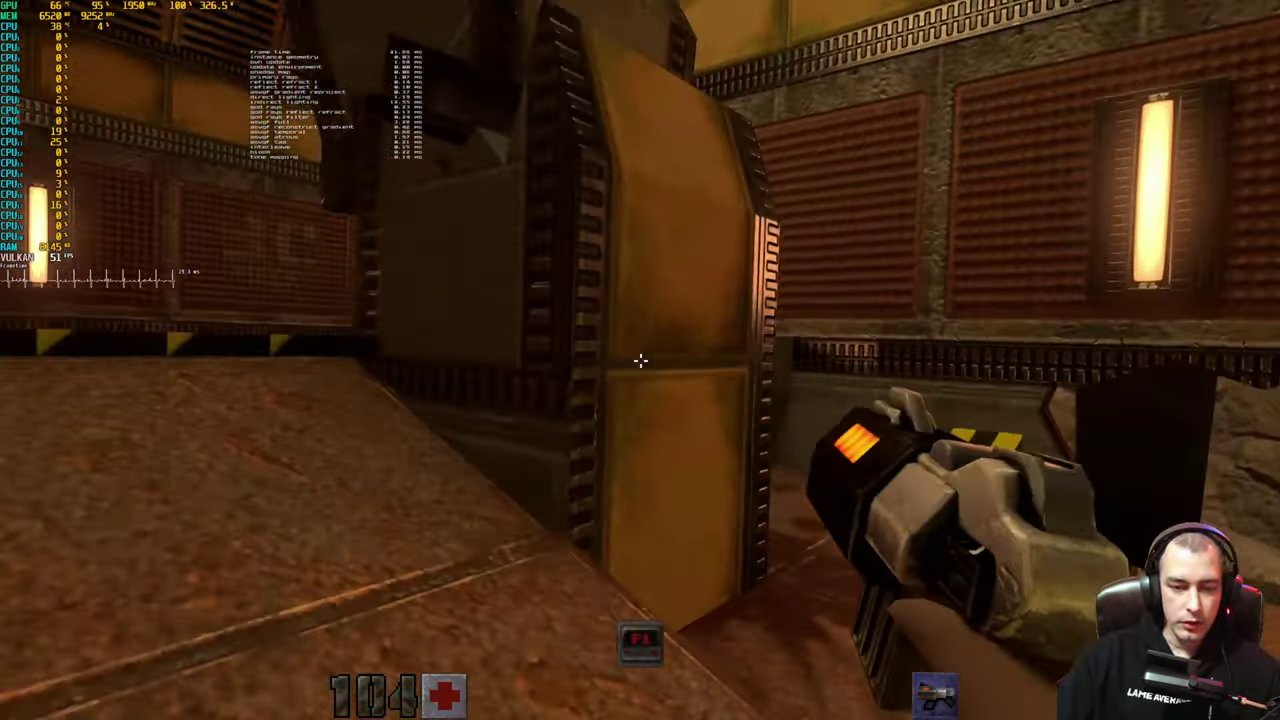
Step: Return to the striped ledge and fire at the slanted doorway while observing the framerate and frametime
key(s)
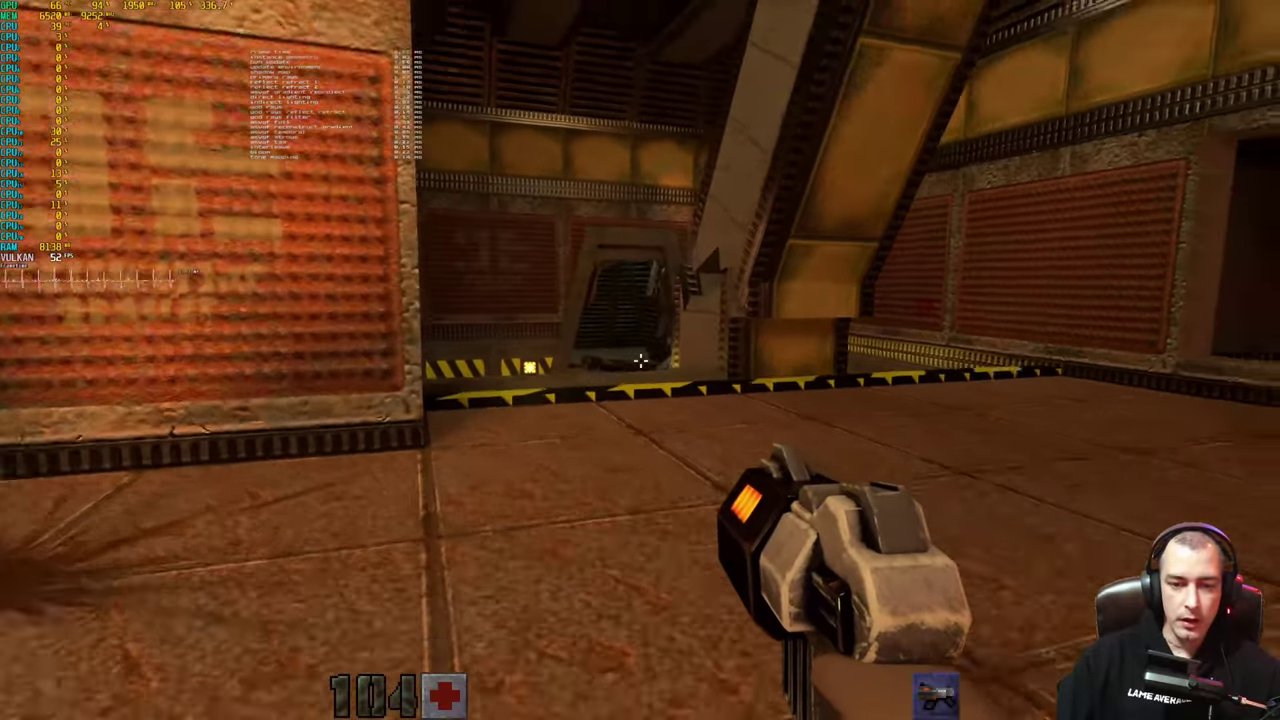
key(w)
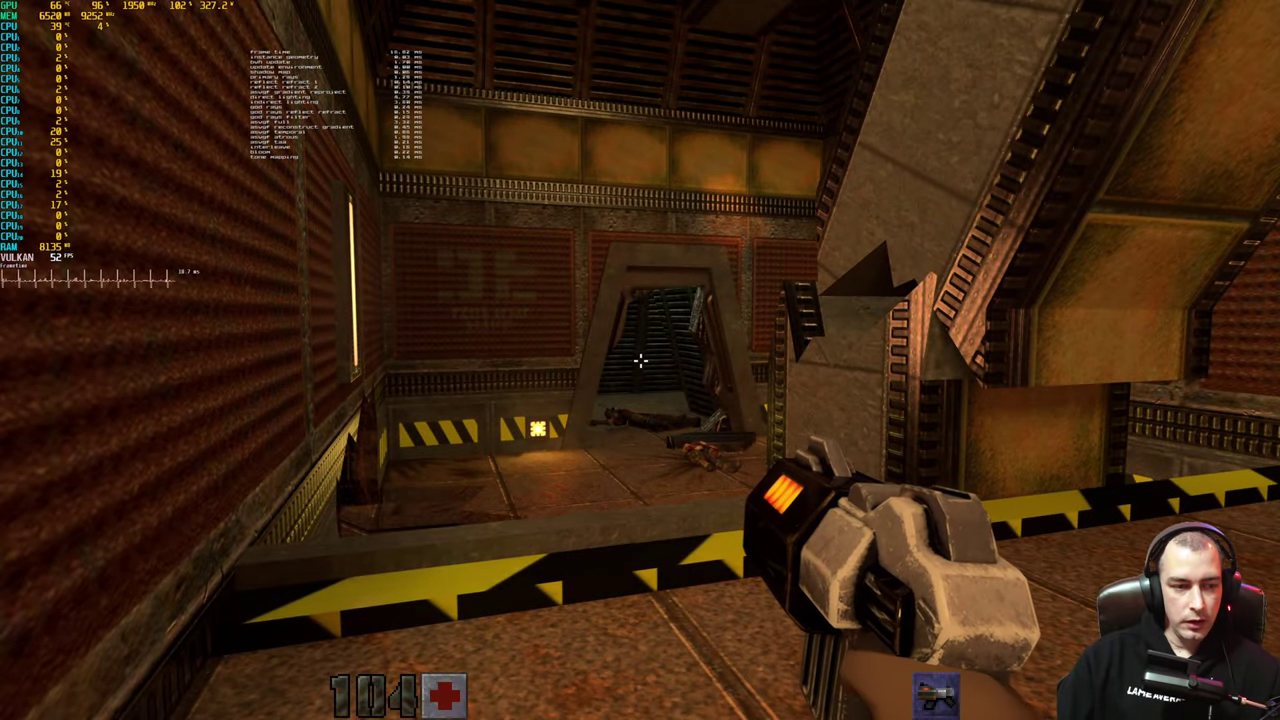
key(w)
click(640, 360)
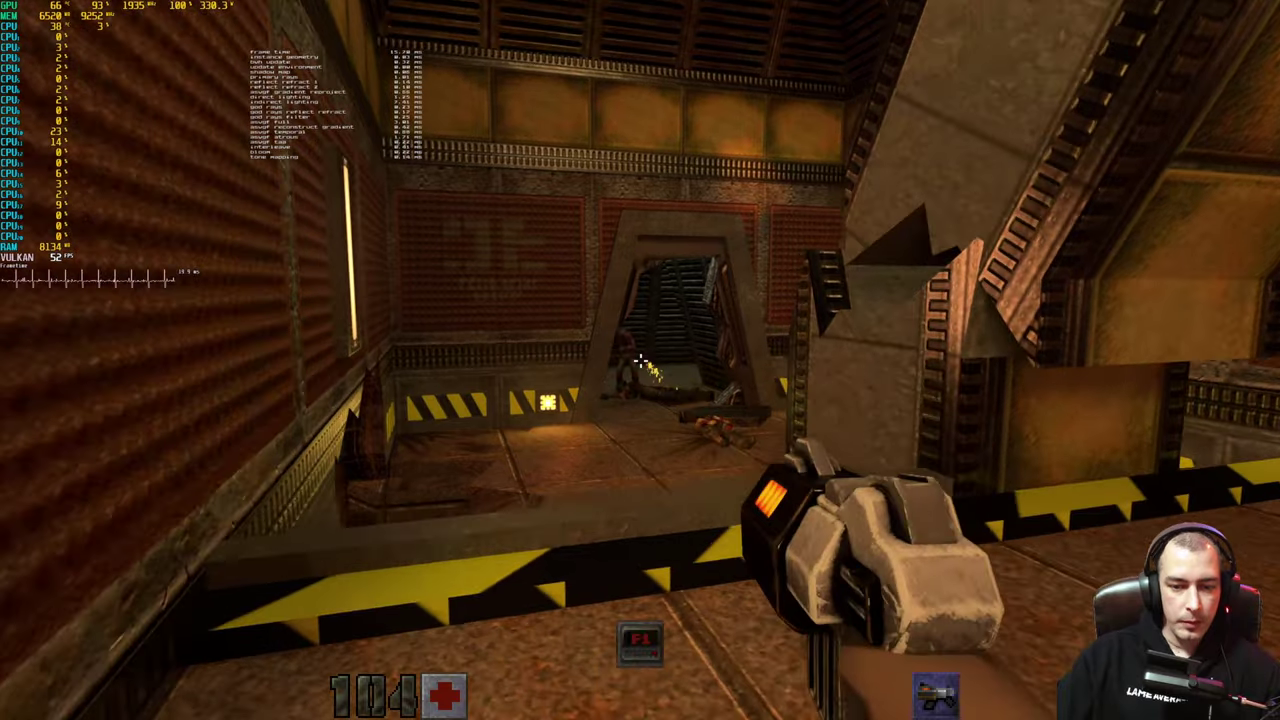
Step: Walk around the first room again to examine the evenness of the overlay's frametime graph with the framerate capped
key(s)
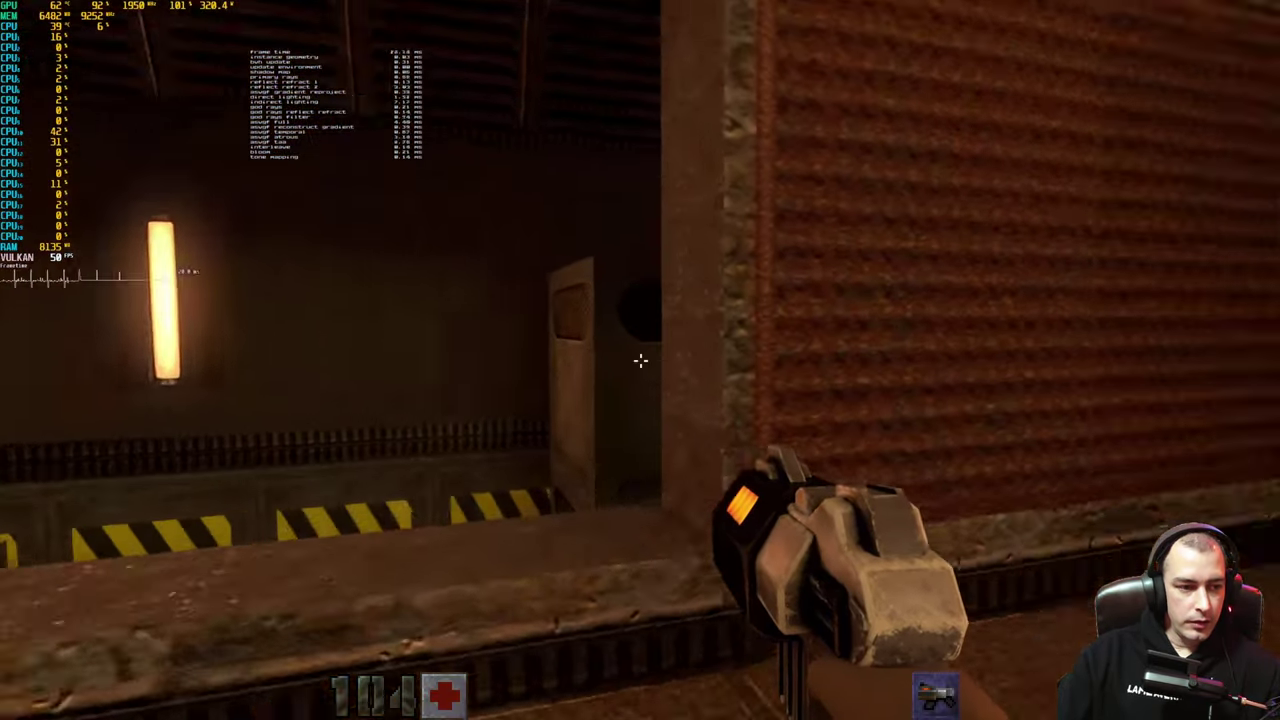
key(w)
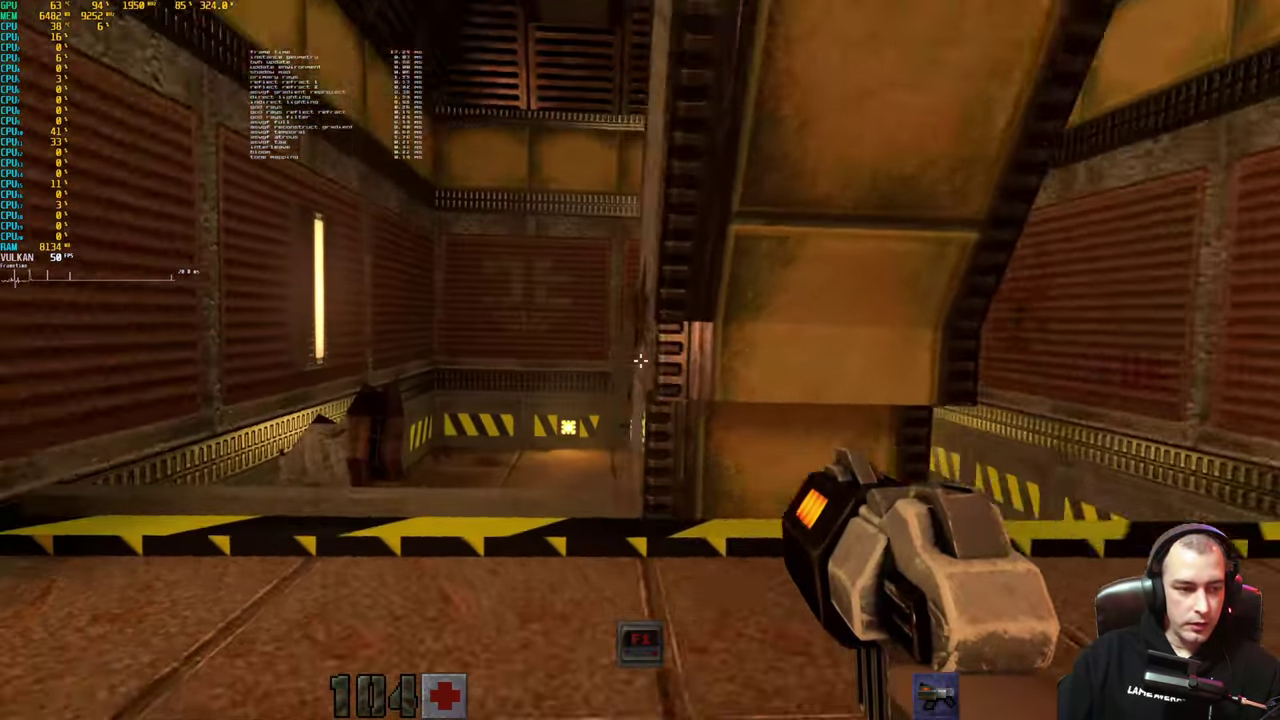
key(w)
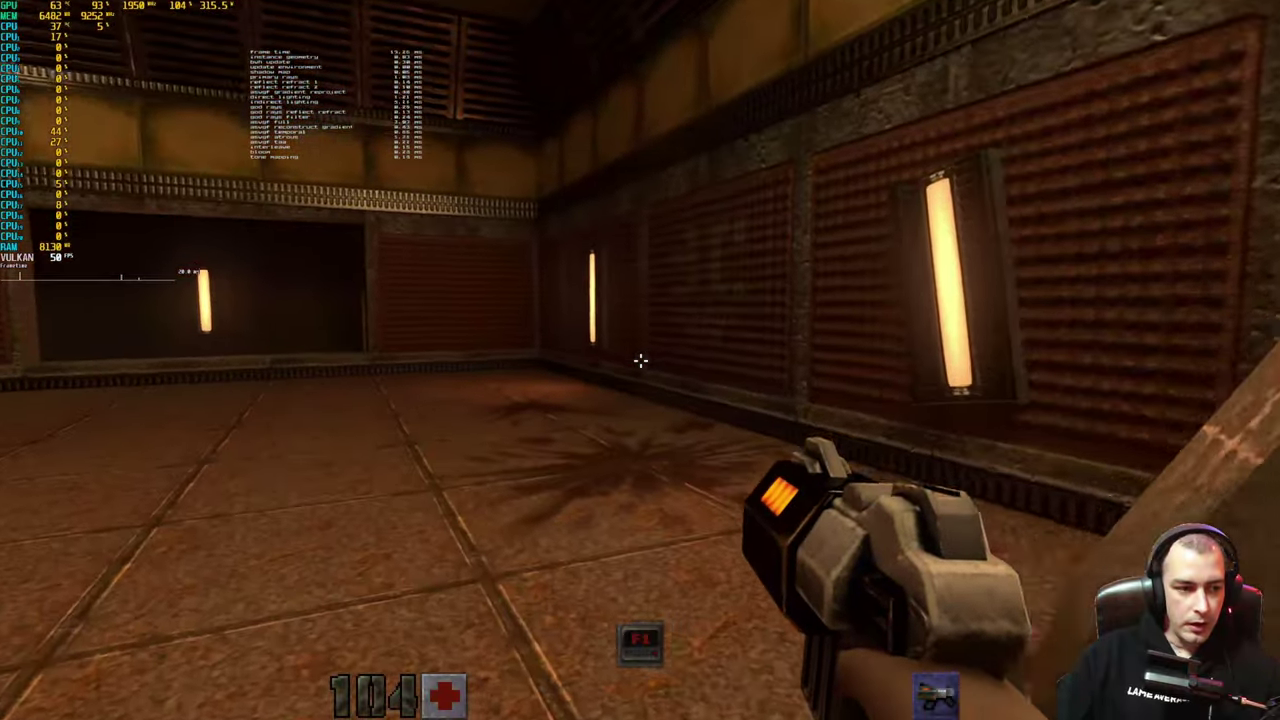
key(w)
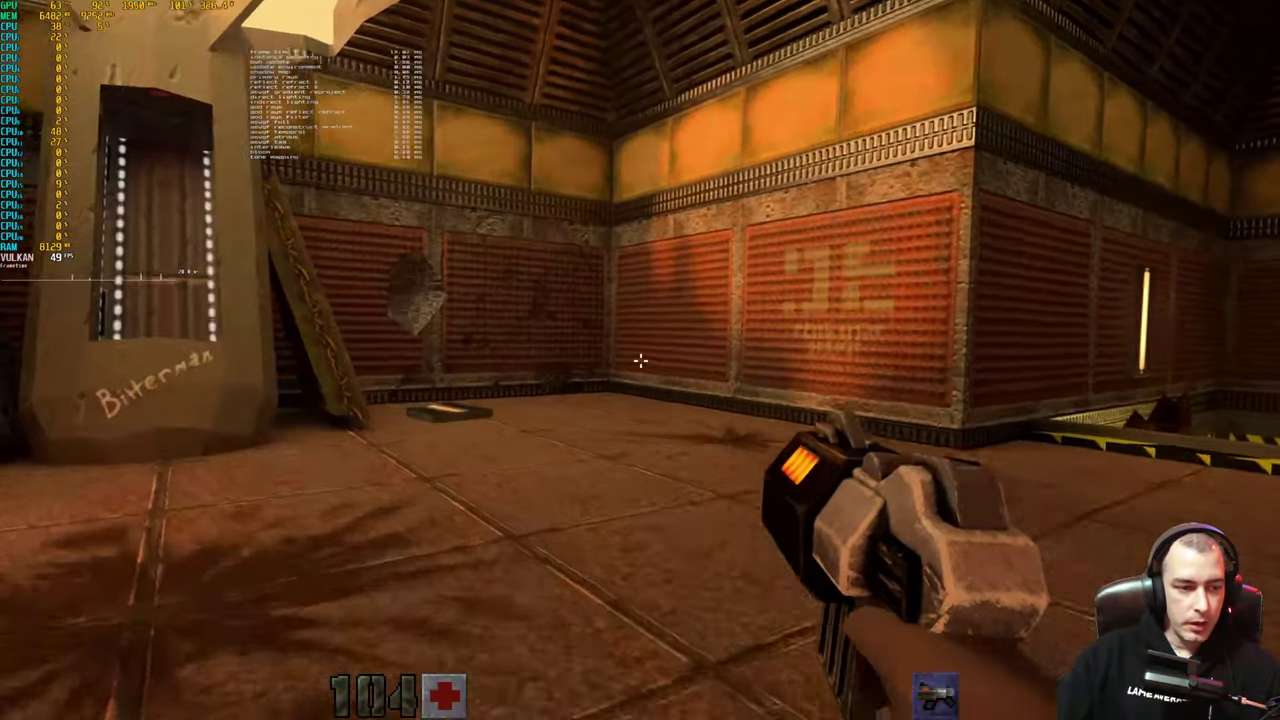
key(w)
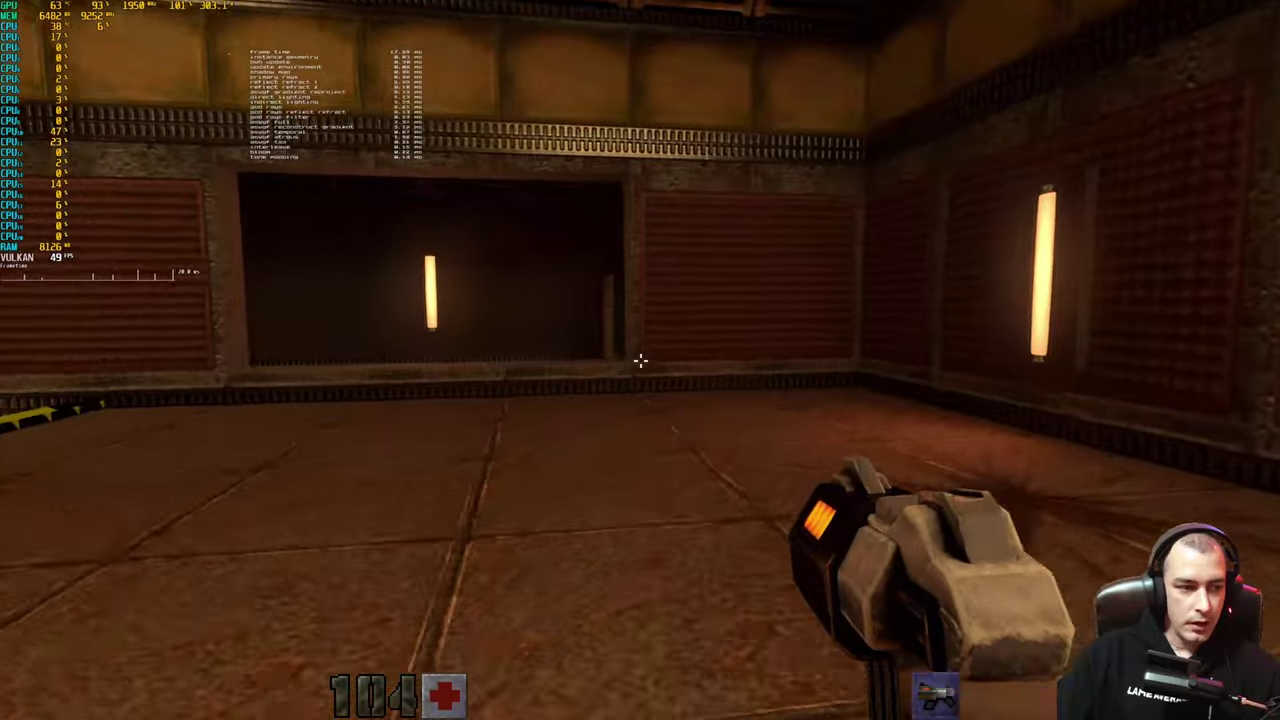
key(a)
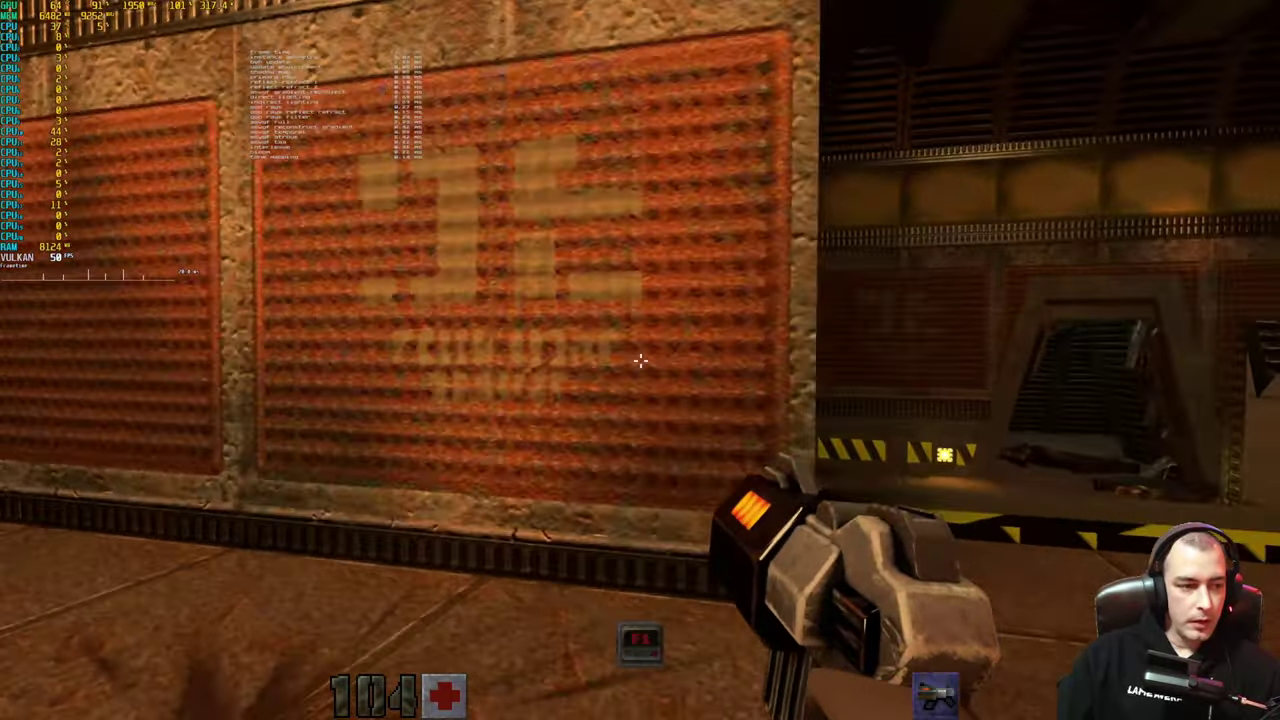
key(w)
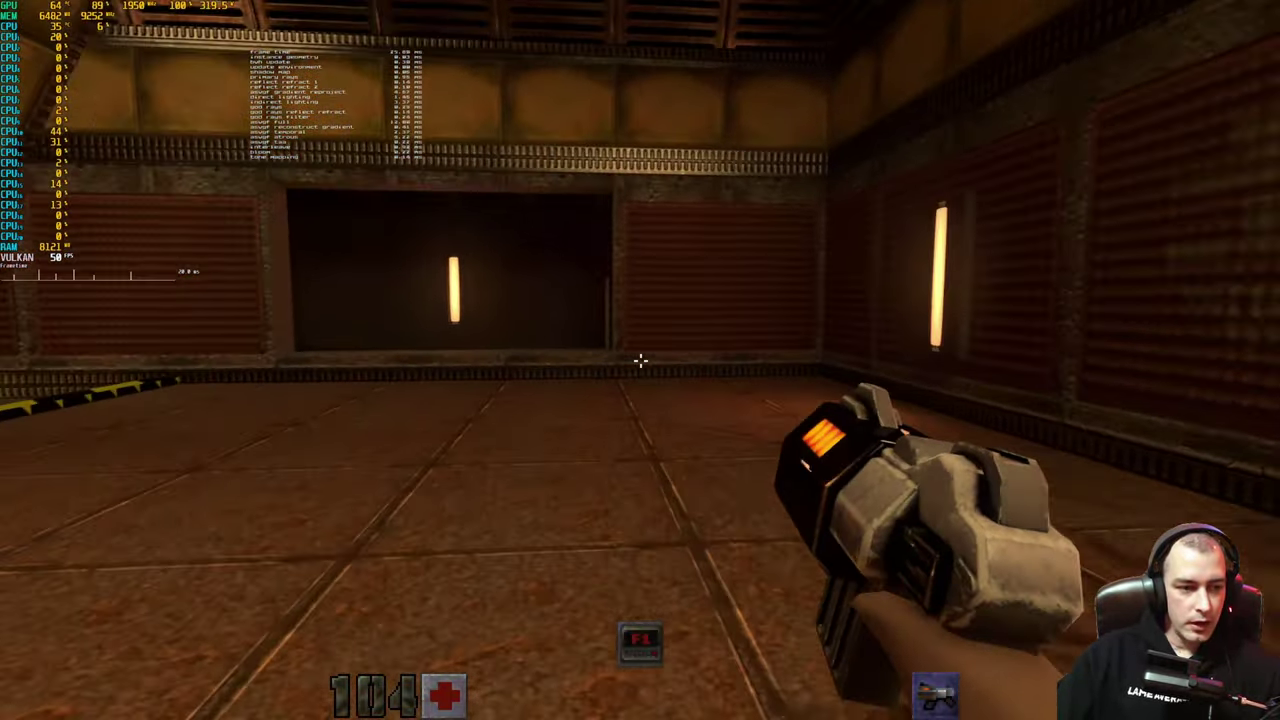
key(w)
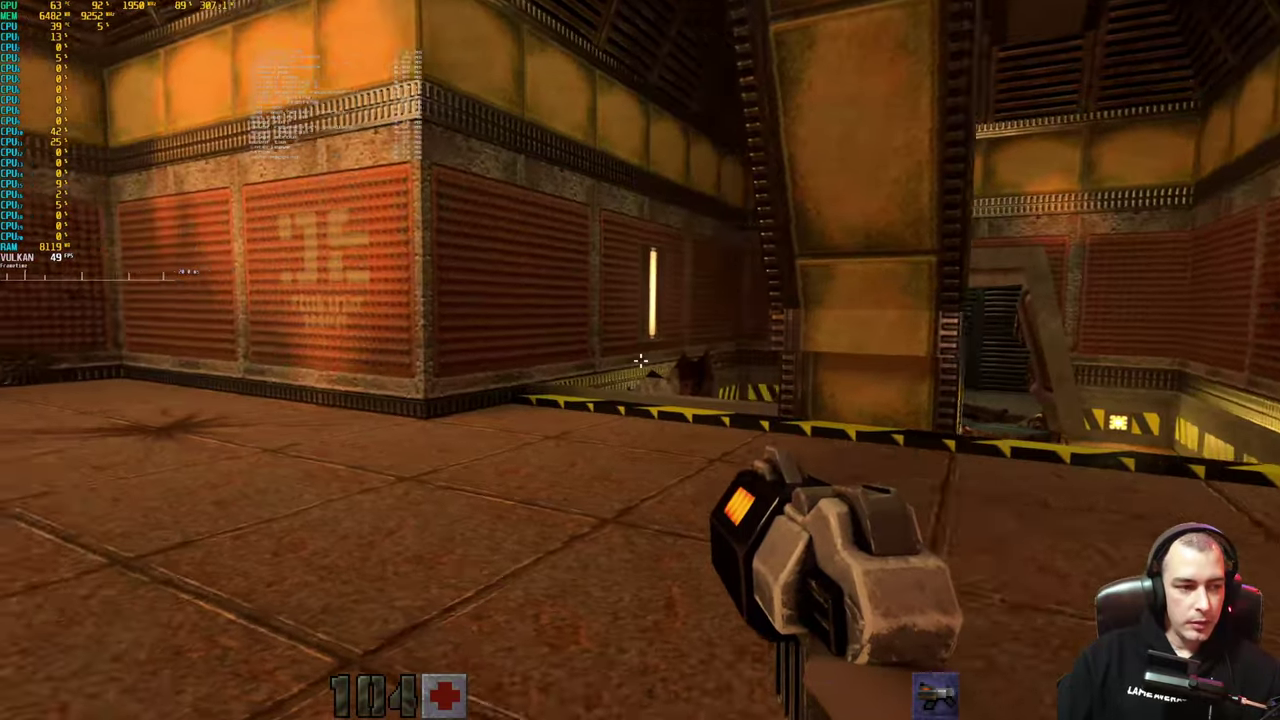
Step: Walk around the first room and its striped ledge to examine the overlay's framerate and frametime graph
key(w)
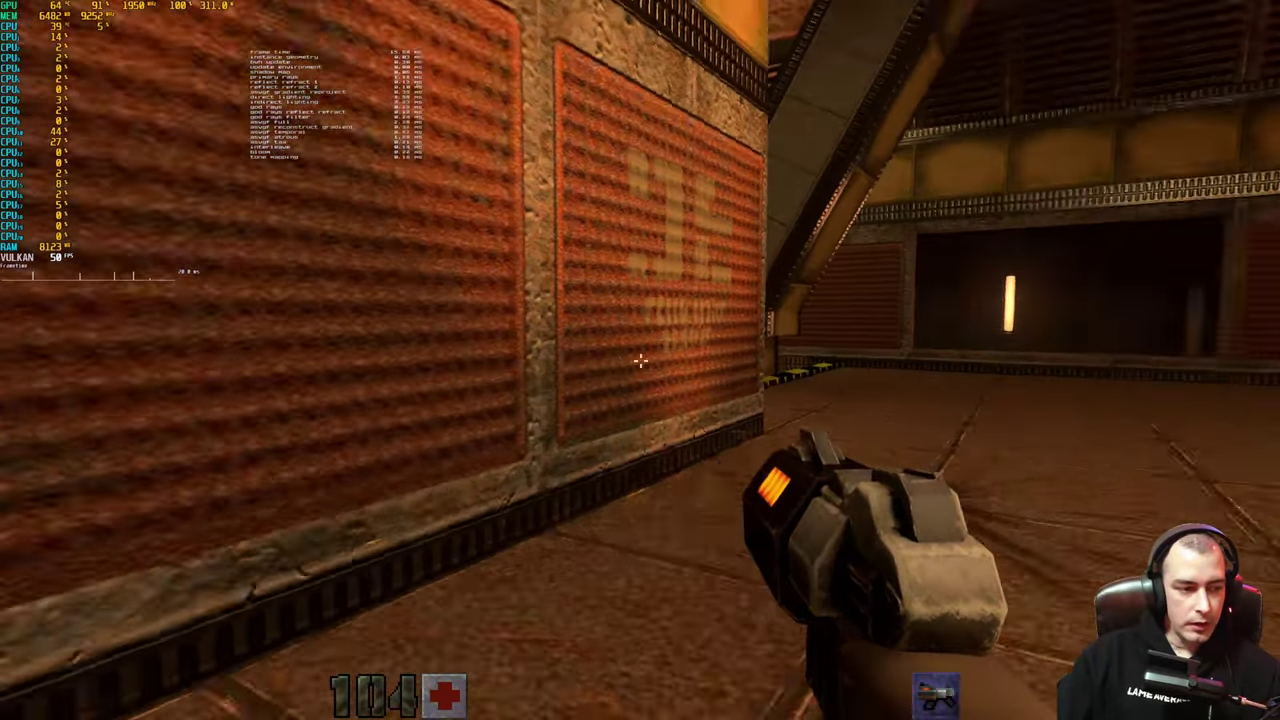
key(w)
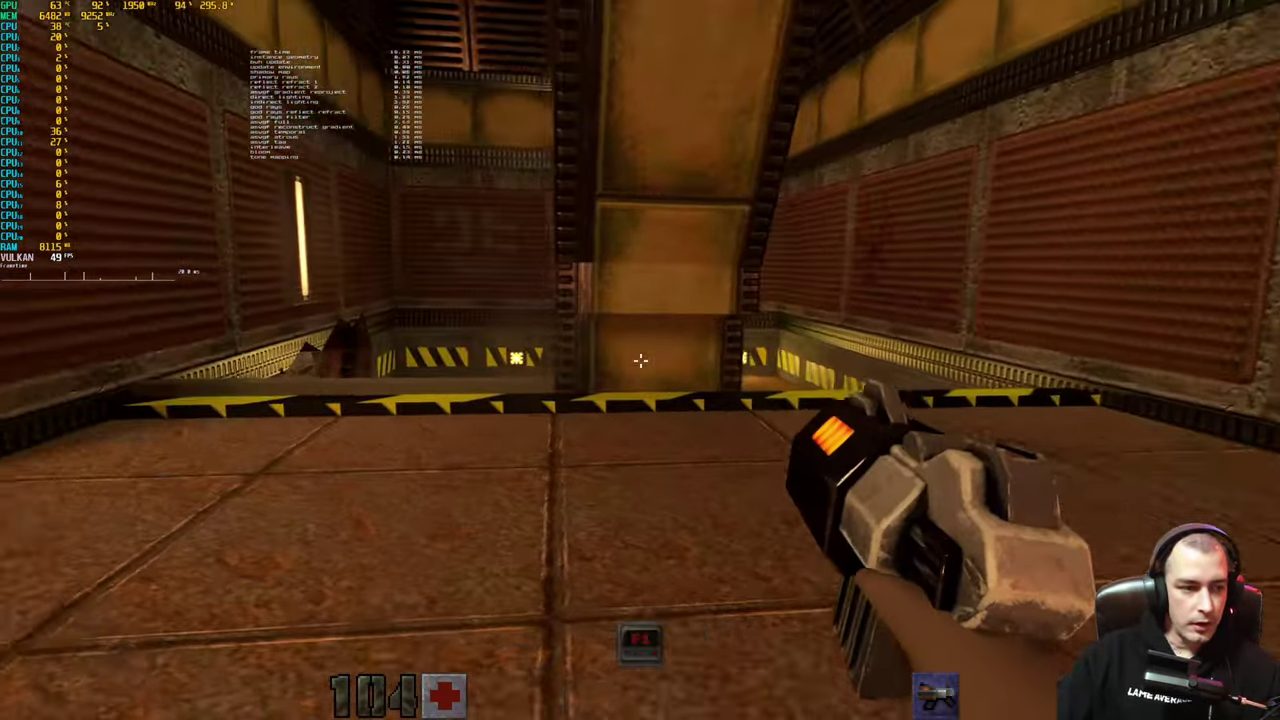
key(s)
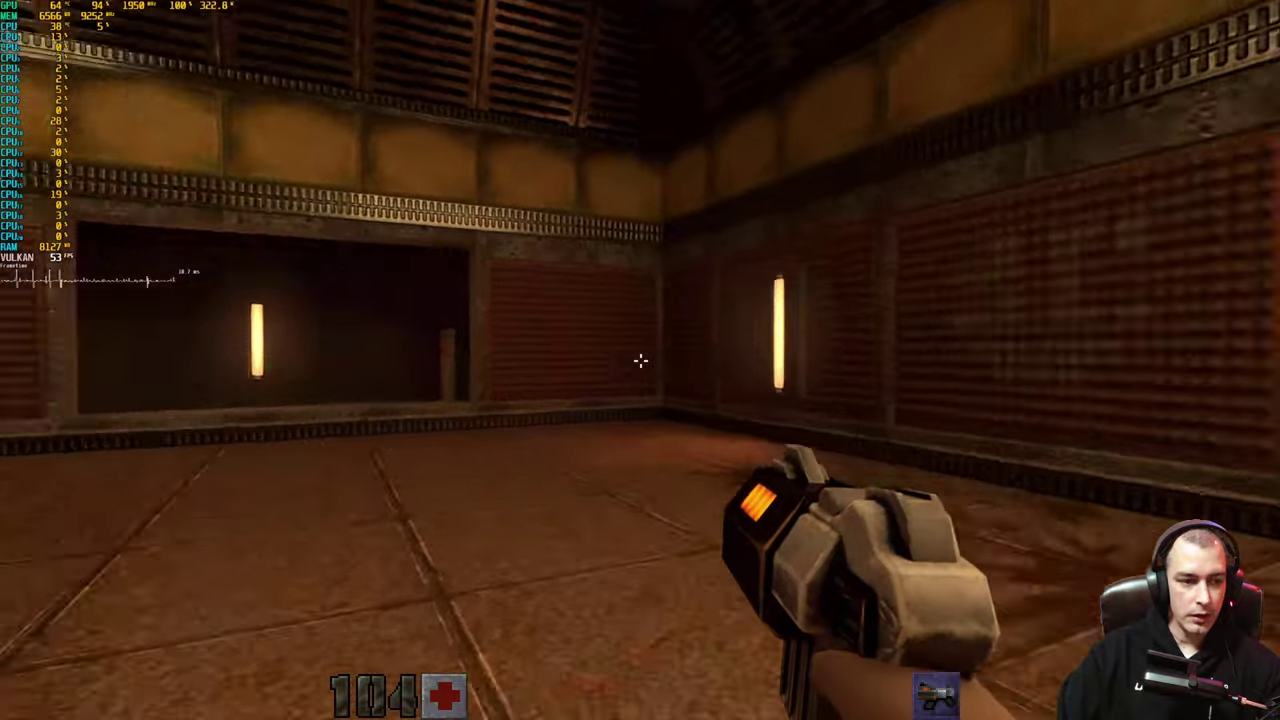
key(w)
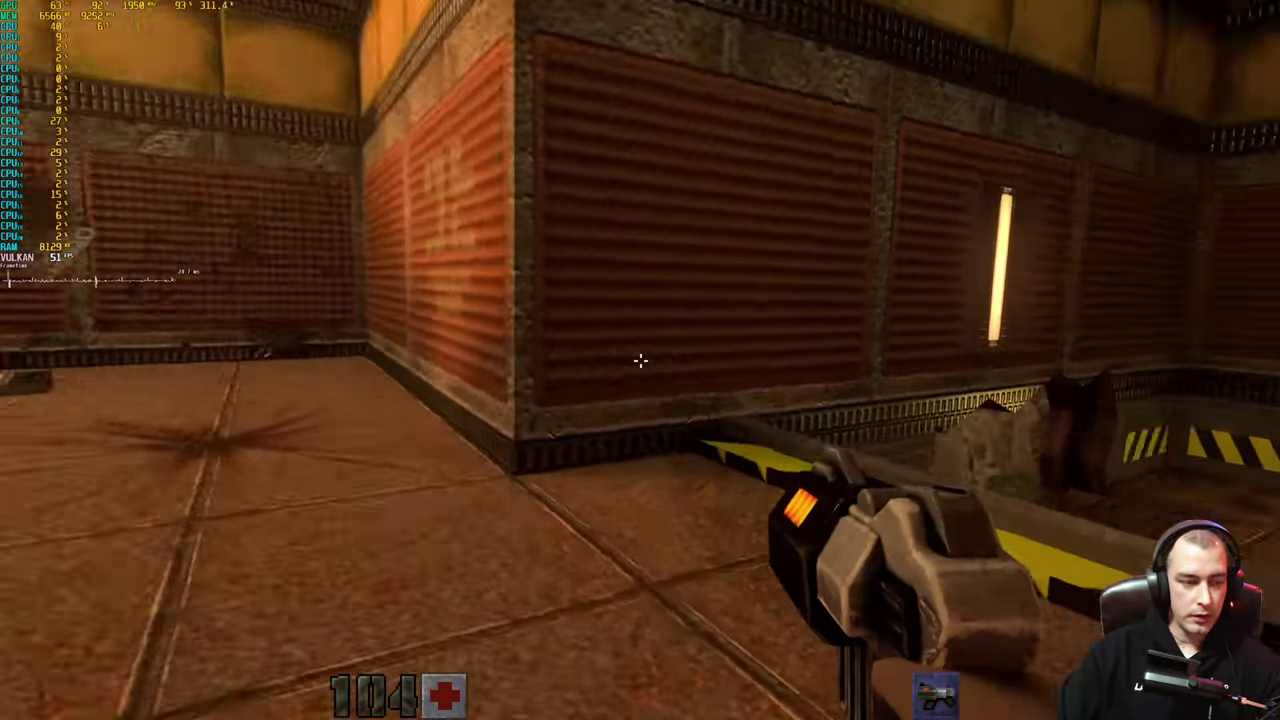
key(d)
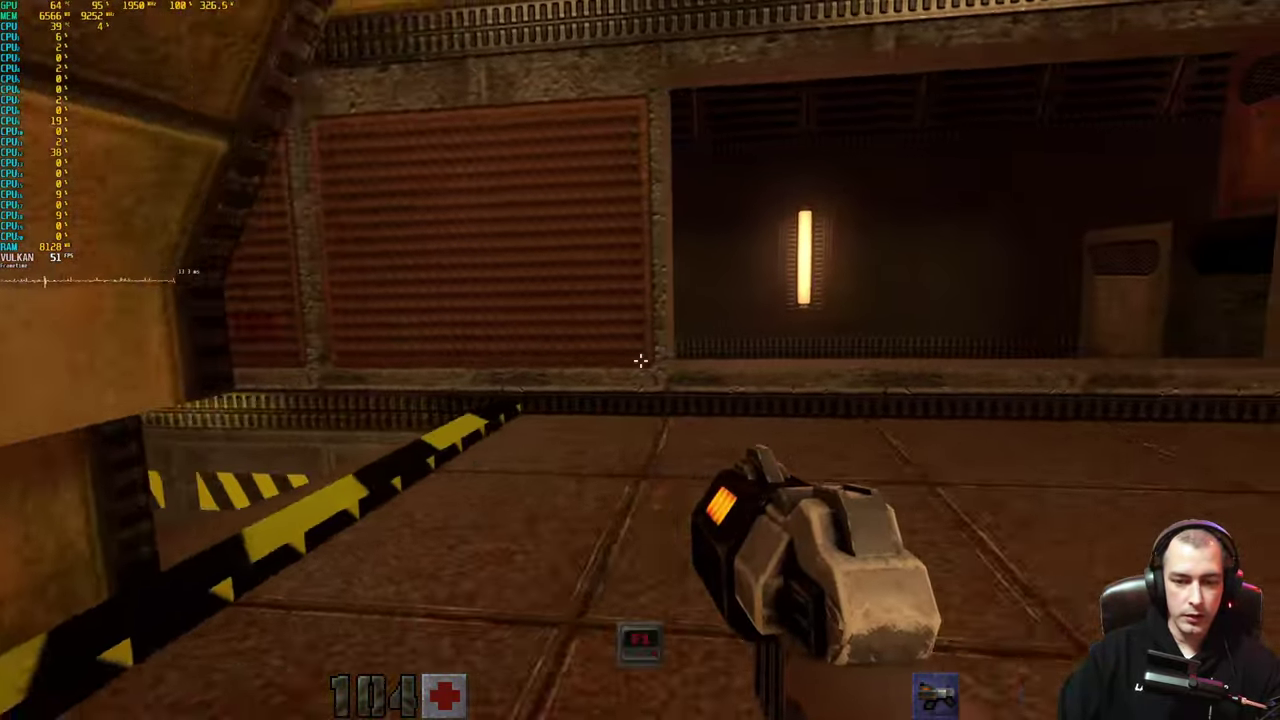
Step: Go down through the slanted doorway and cross into the pillared hall while observing the frametime graph
key(w)
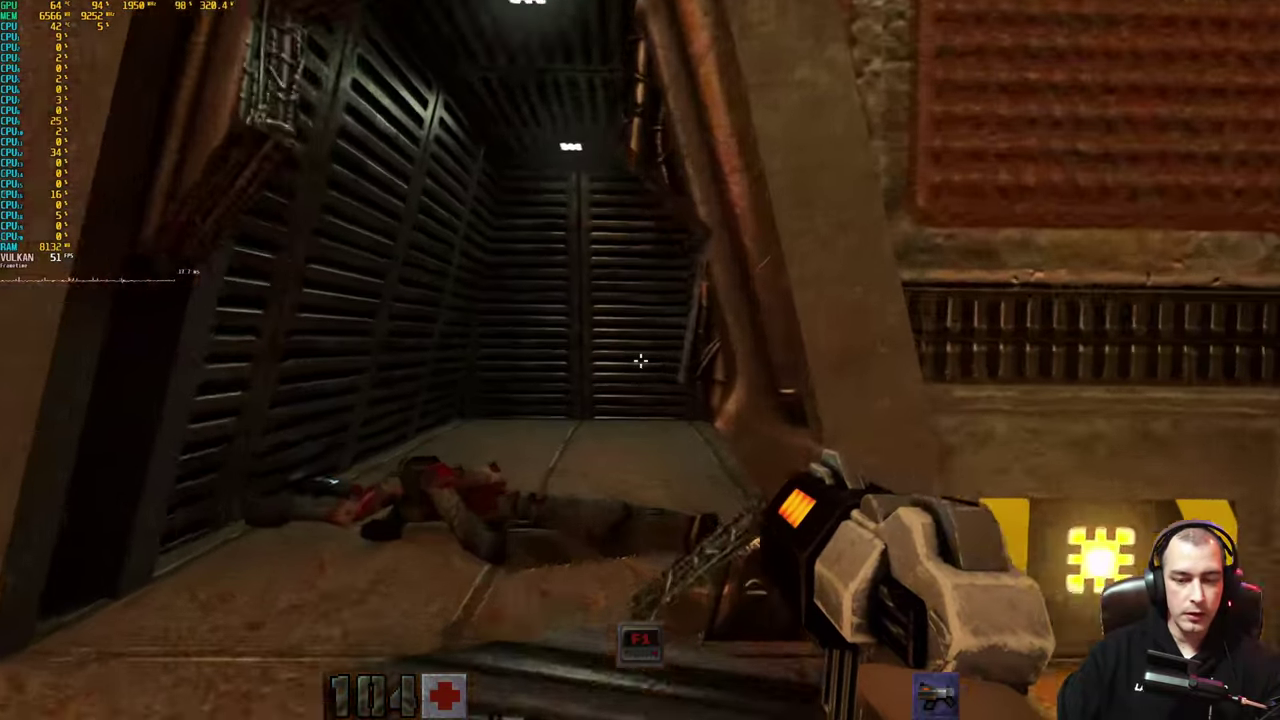
key(w)
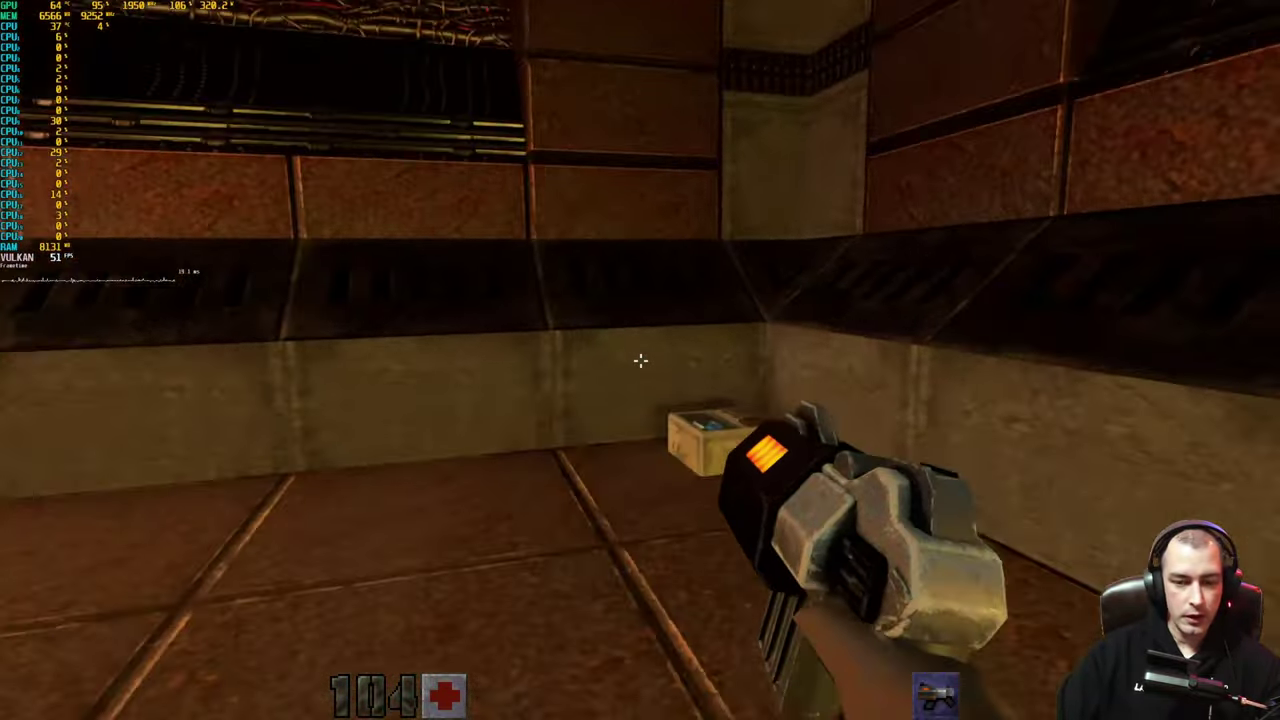
key(w)
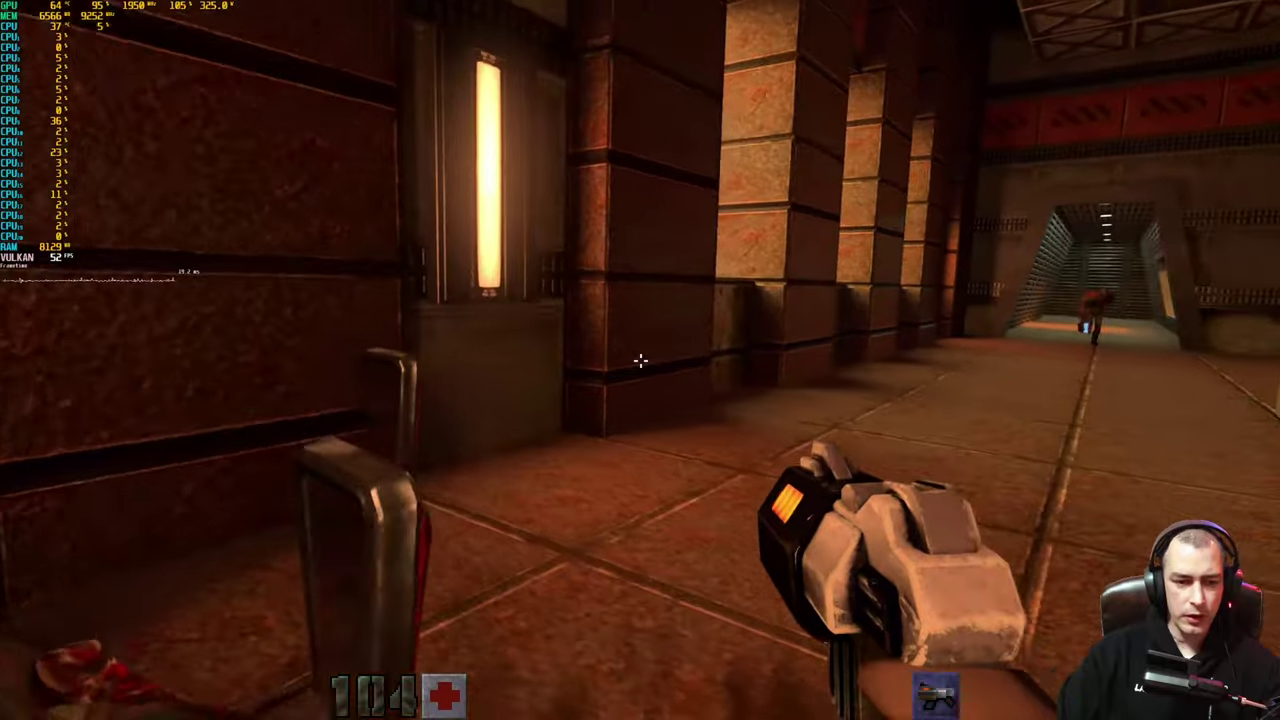
key(w)
Step: Shoot the enemies in the pillared hall while observing the overlay's framerate and frametime during combat
click(640, 360)
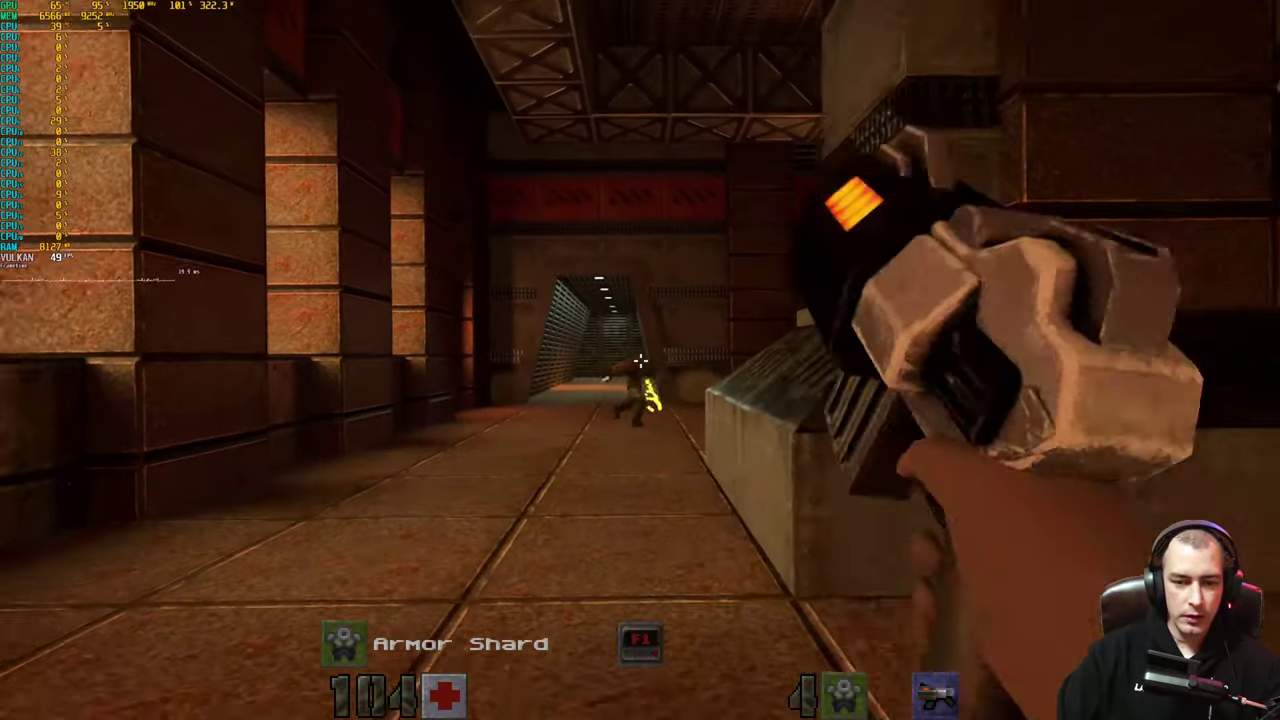
click(640, 360)
key(w)
click(640, 360)
click(640, 360)
click(640, 360)
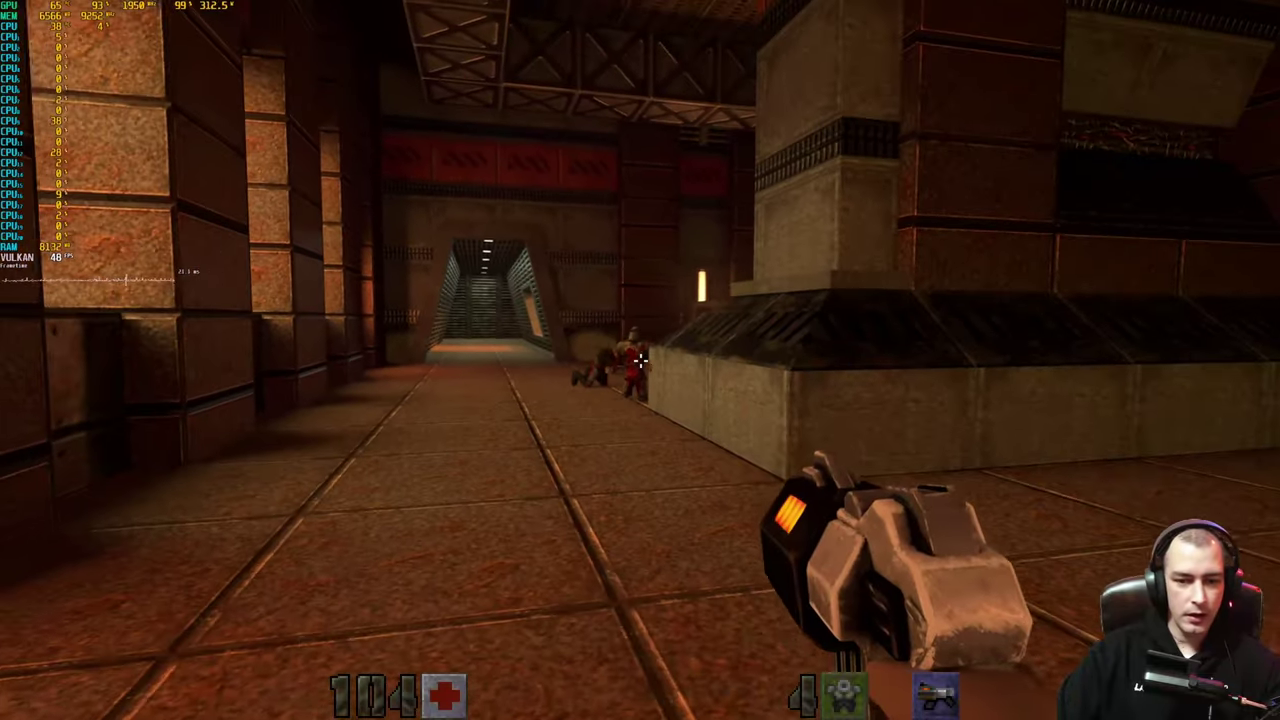
click(640, 360)
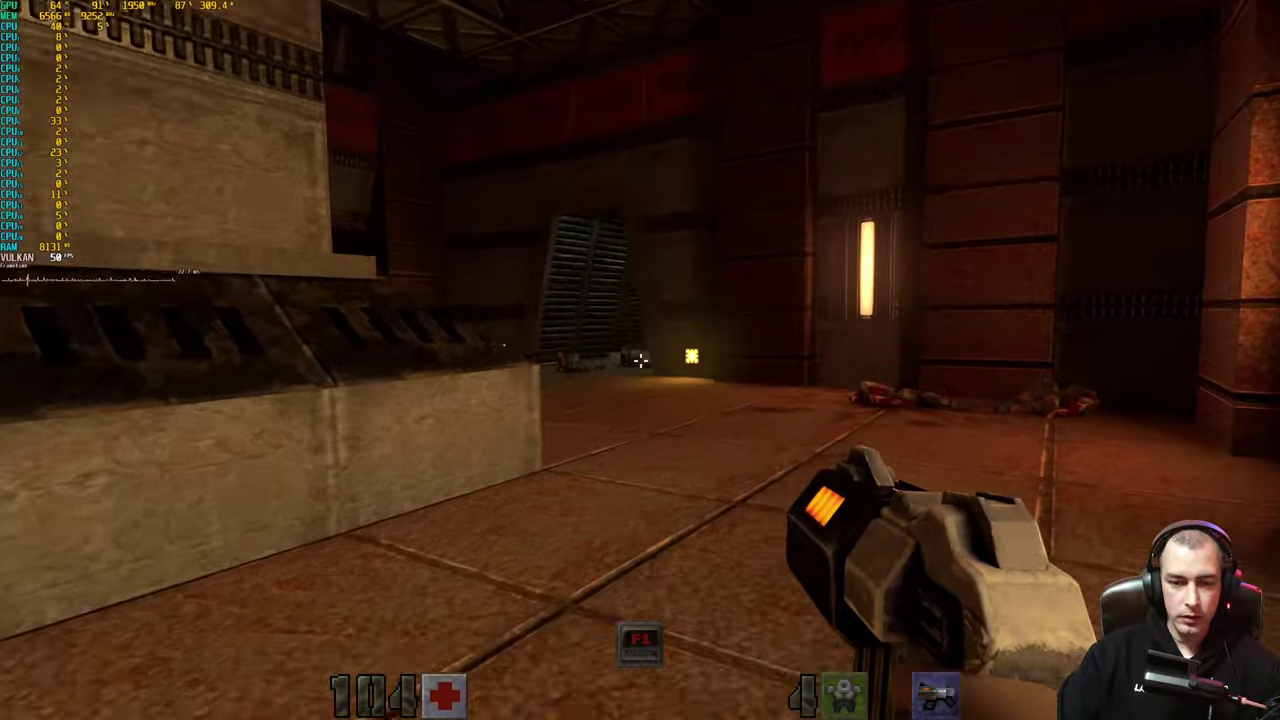
Step: Return through the slatted corridor to the first room to compare the frametime graph there
key(w)
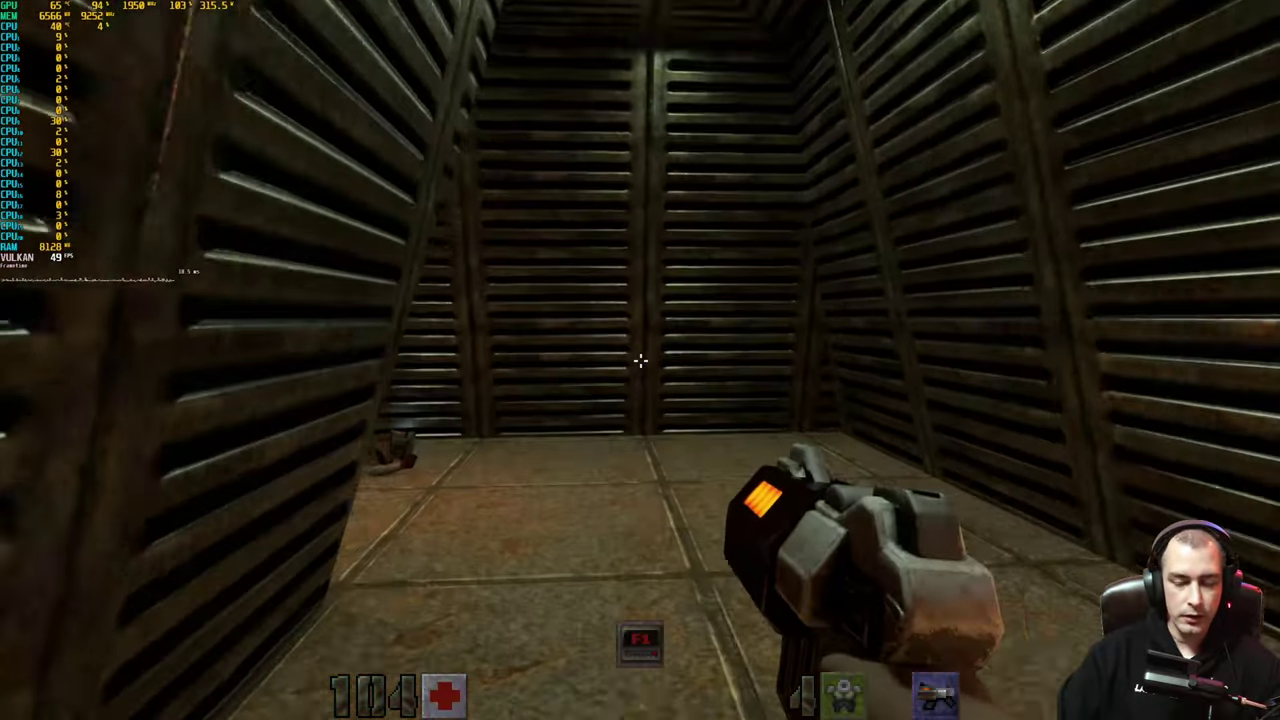
key(w)
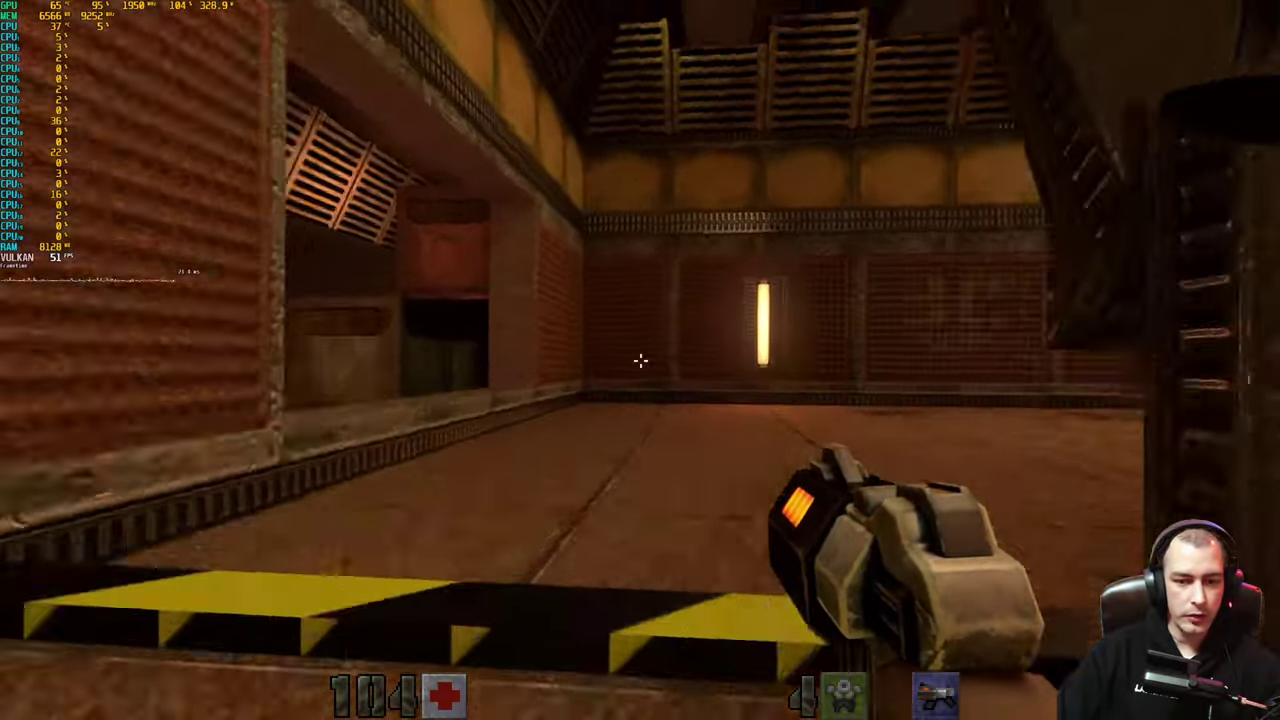
key(w)
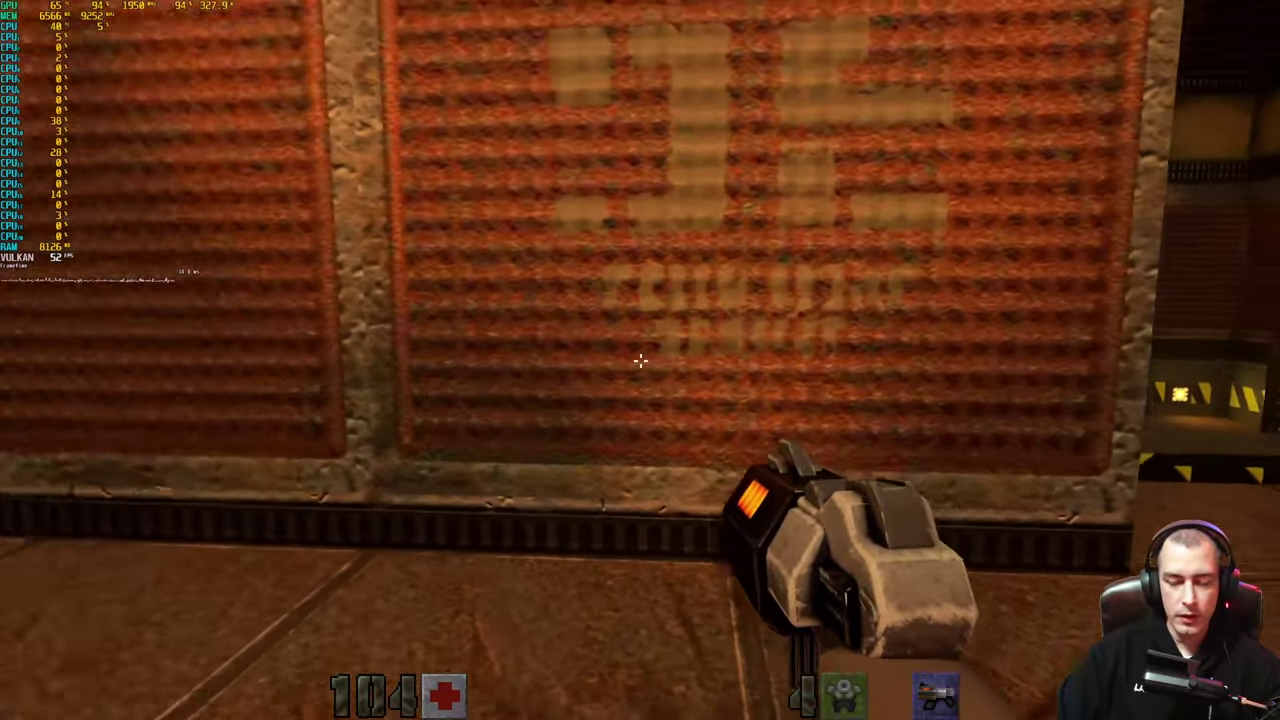
key(d)
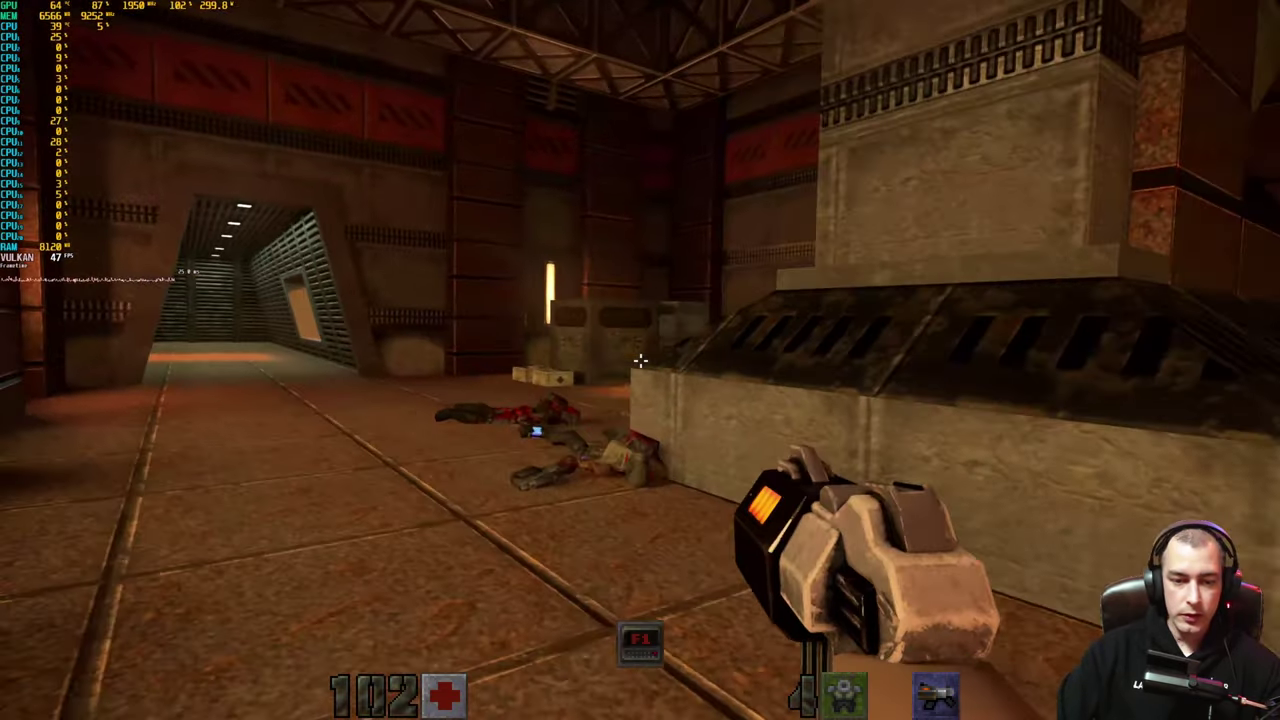
Step: Explore the pillared hall around the open exit doorway and the crates to check the frametime graph
key(w)
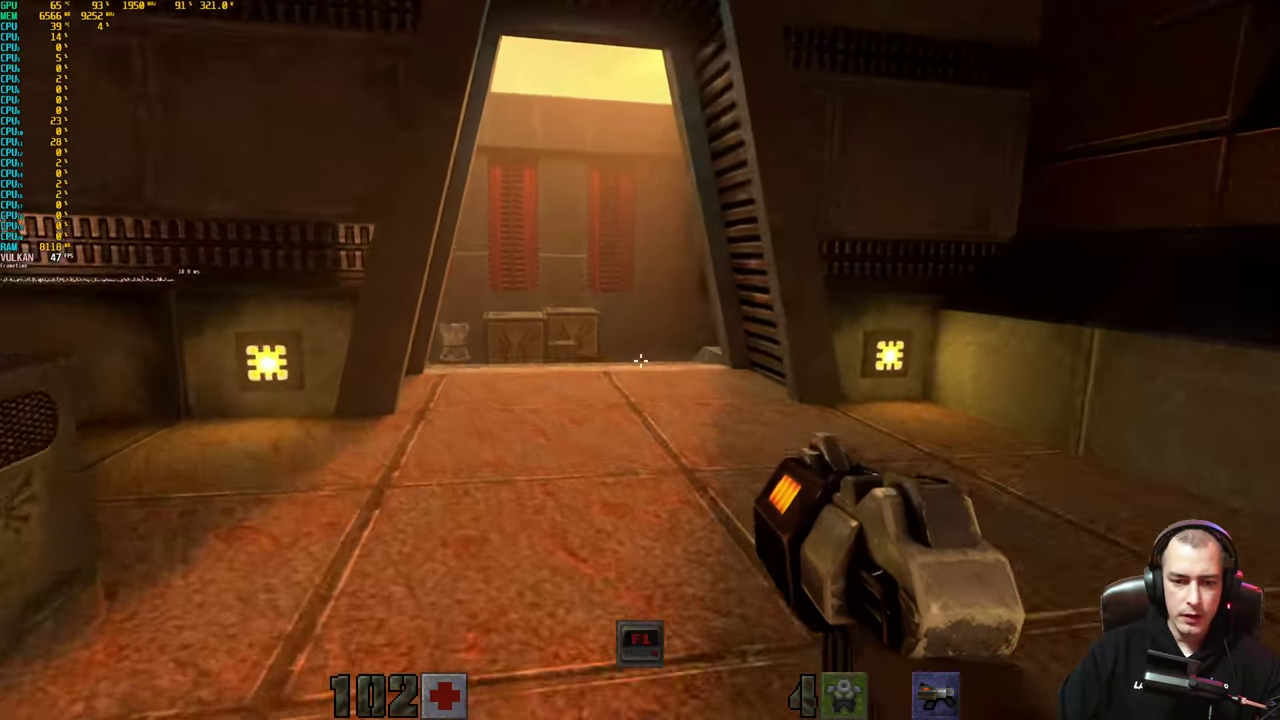
key(w)
click(640, 360)
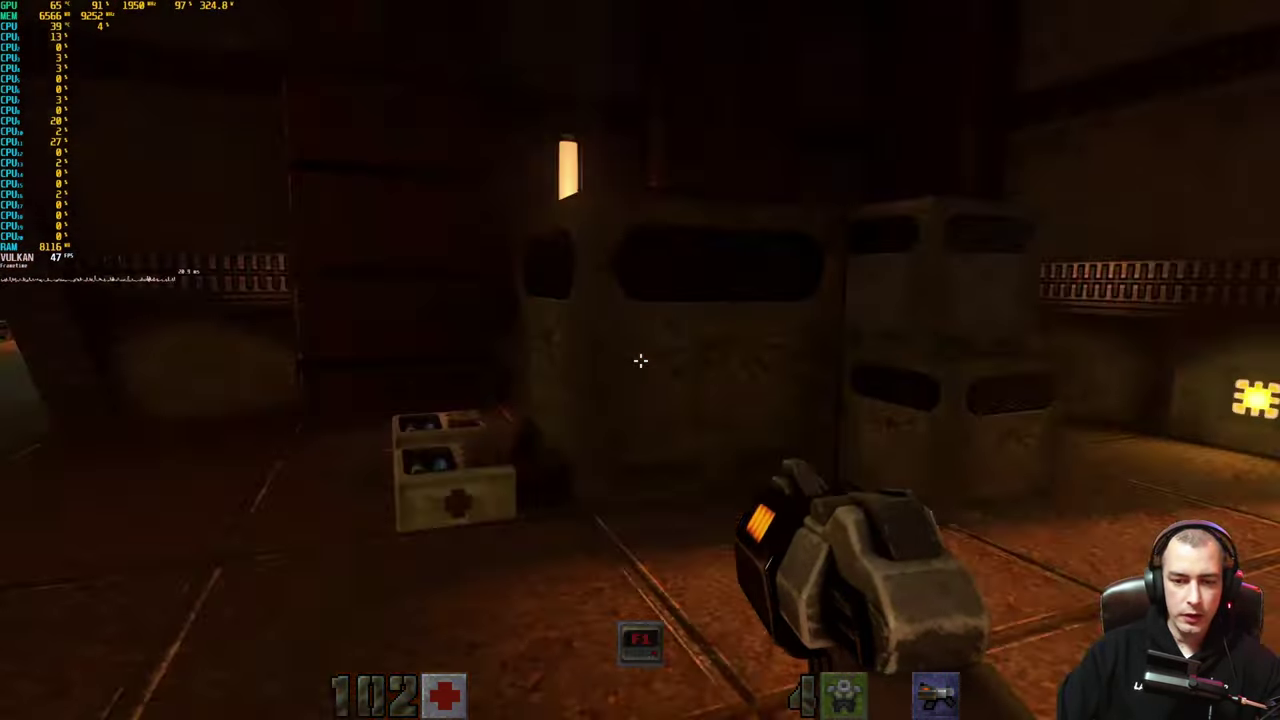
key(w)
Step: Walk back past the low wall and up the ramp into the first room to compare the overlay's framerate
key(w)
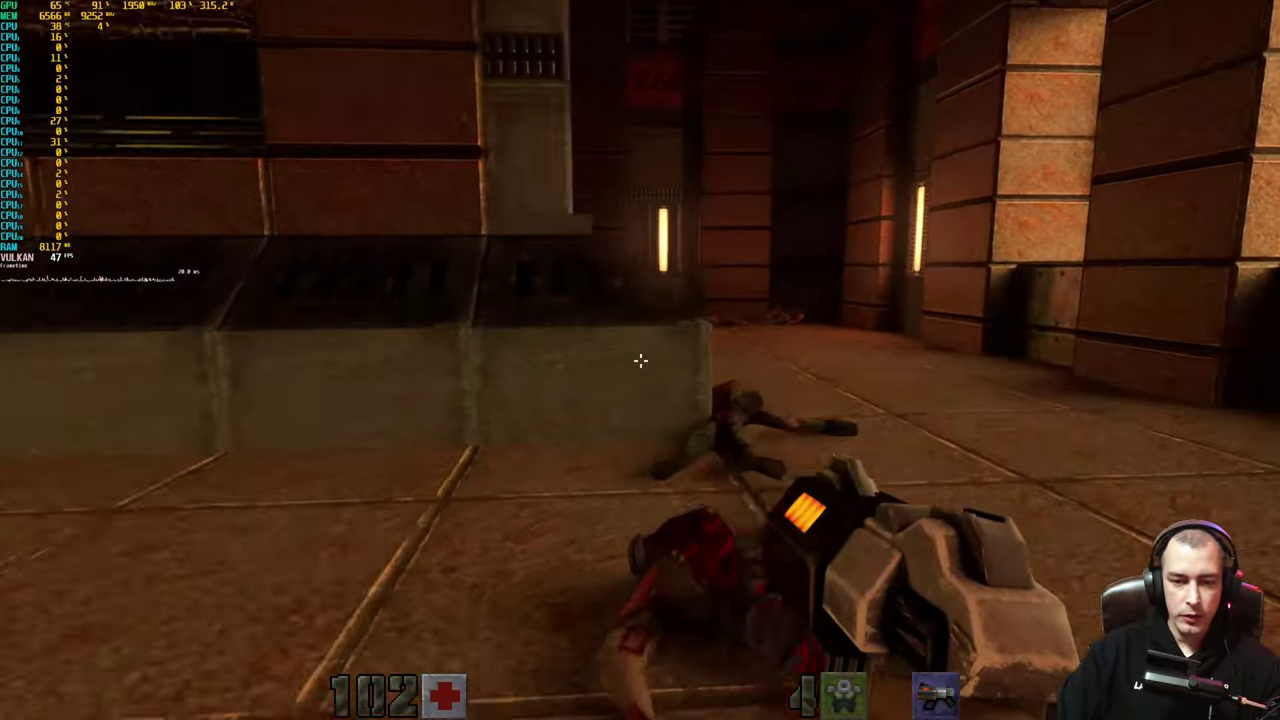
key(w)
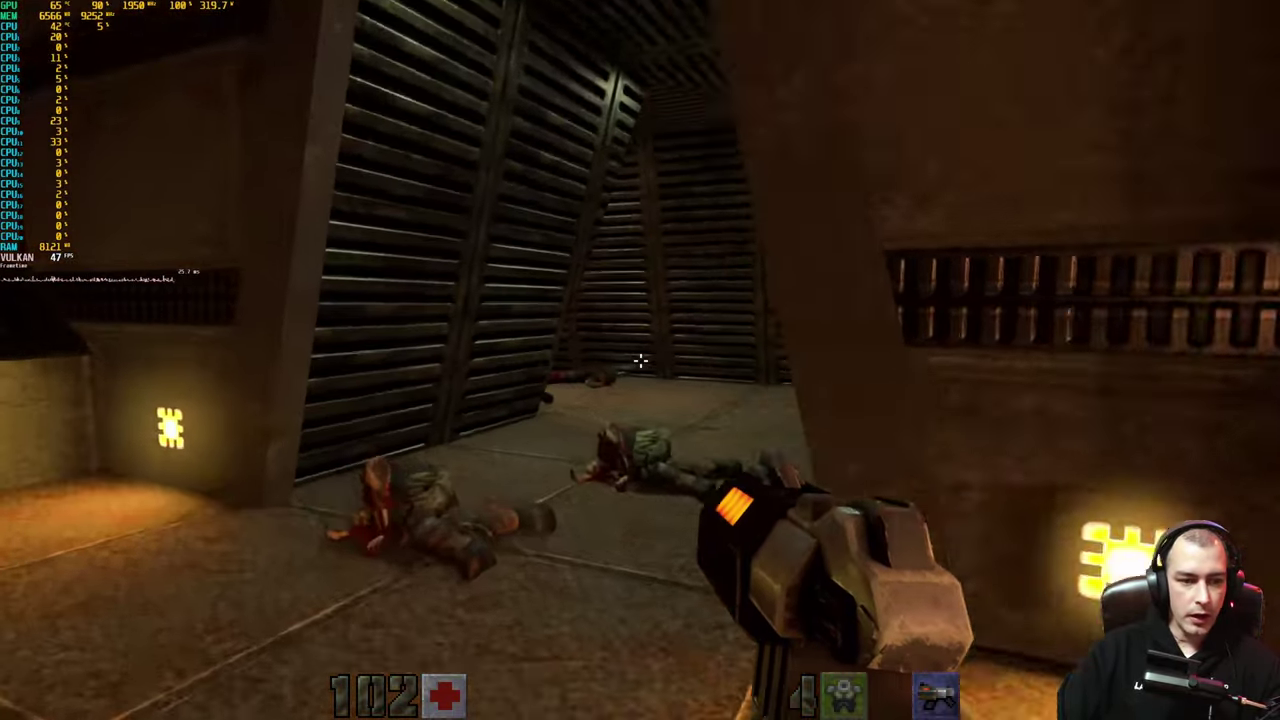
key(w)
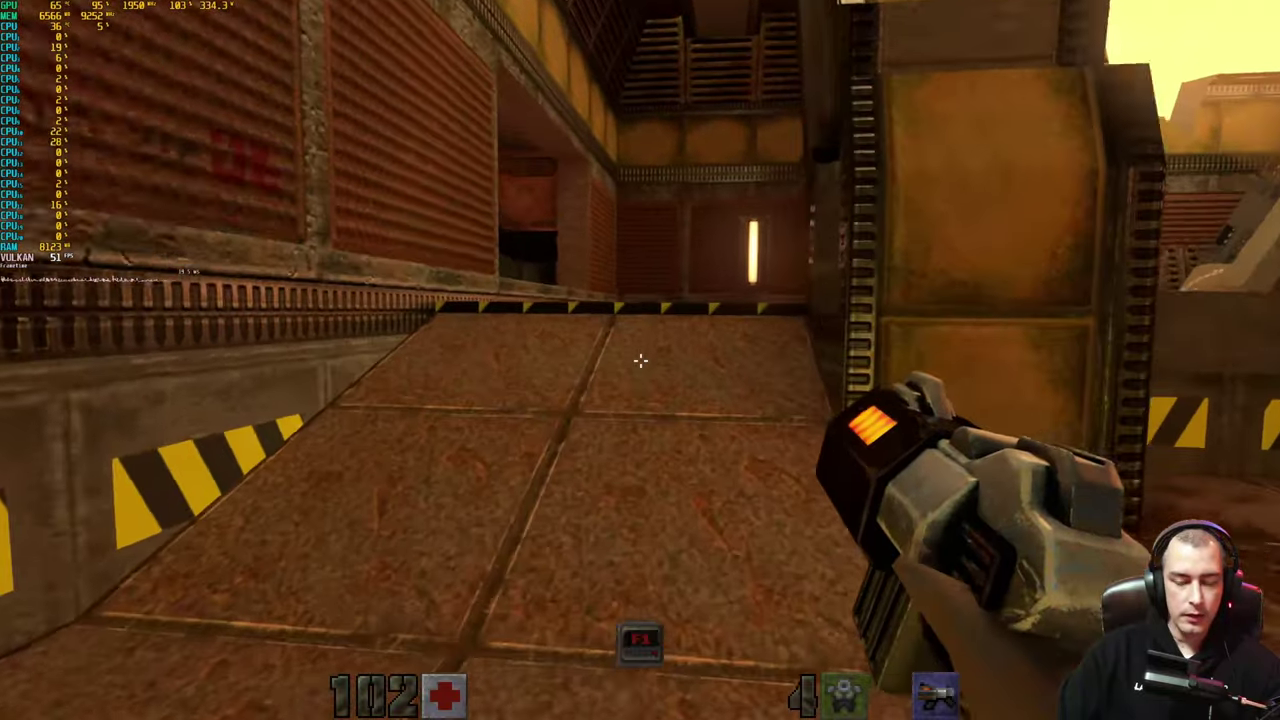
key(w)
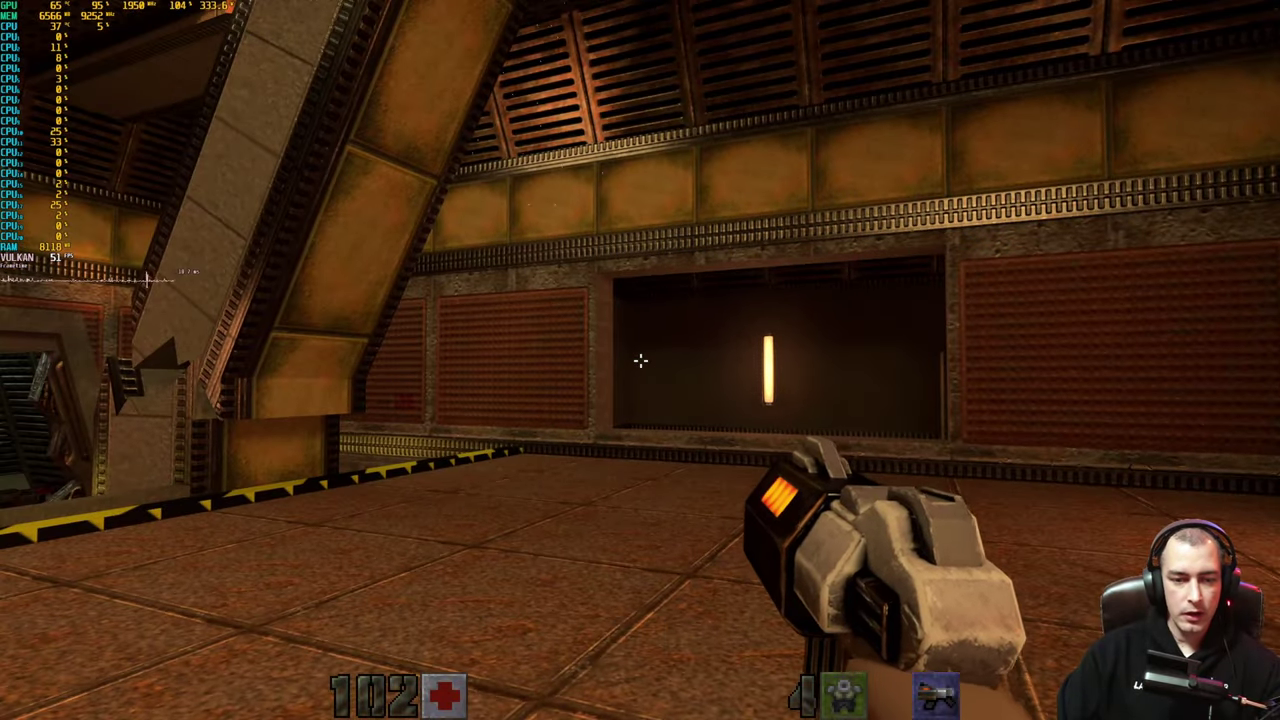
key(Left)
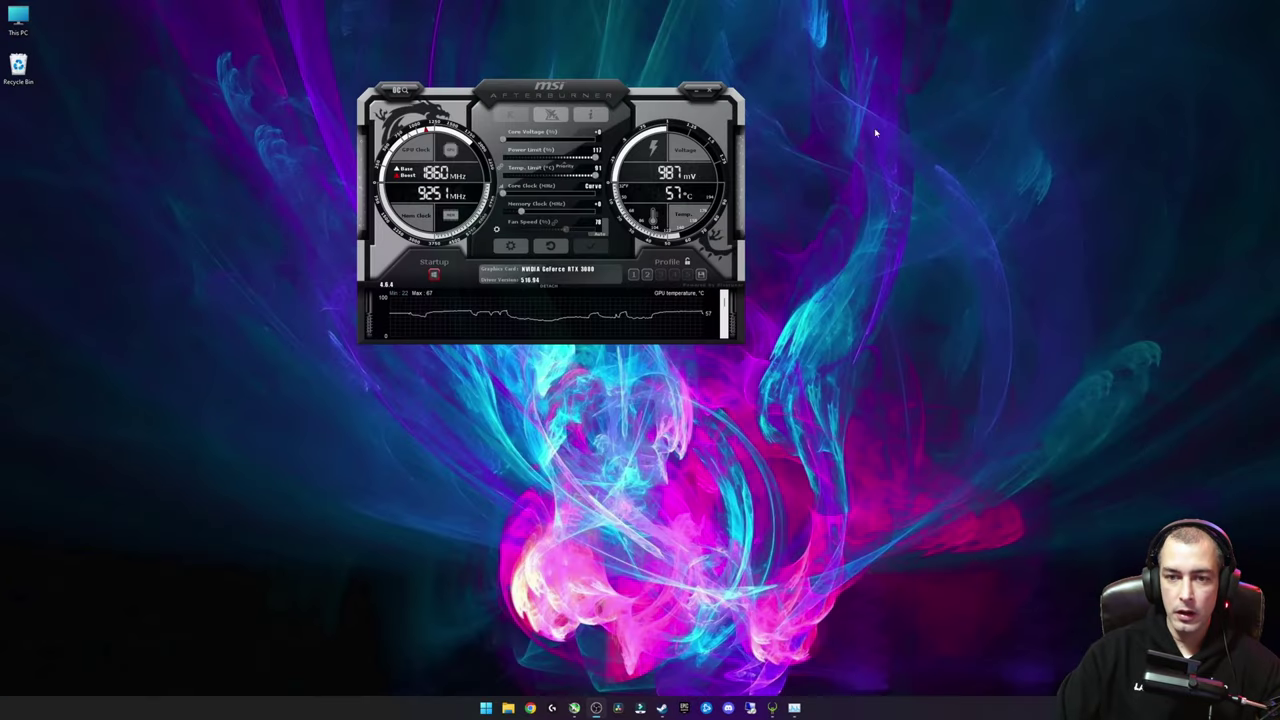
Step: In NVIDIA Control Panel, enable G-SYNC for full screen mode and enable the settings for the selected display model
right_click(928, 134)
click(972, 287)
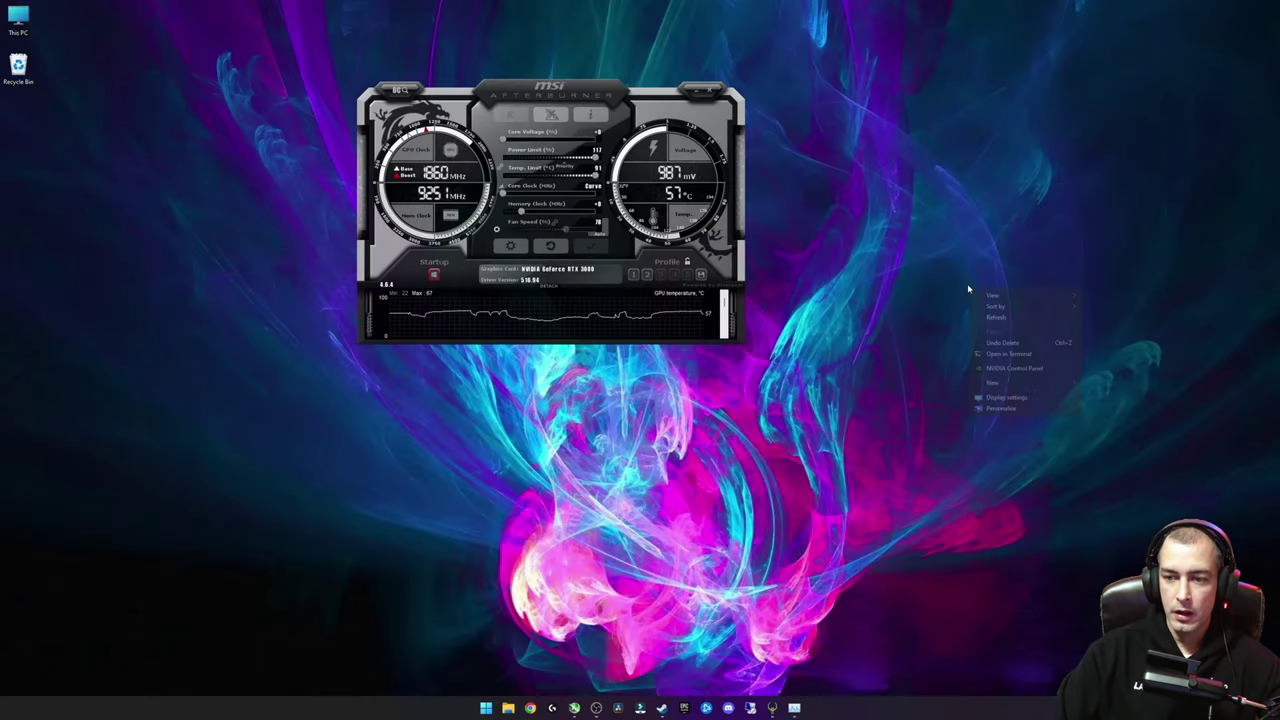
click(1029, 370)
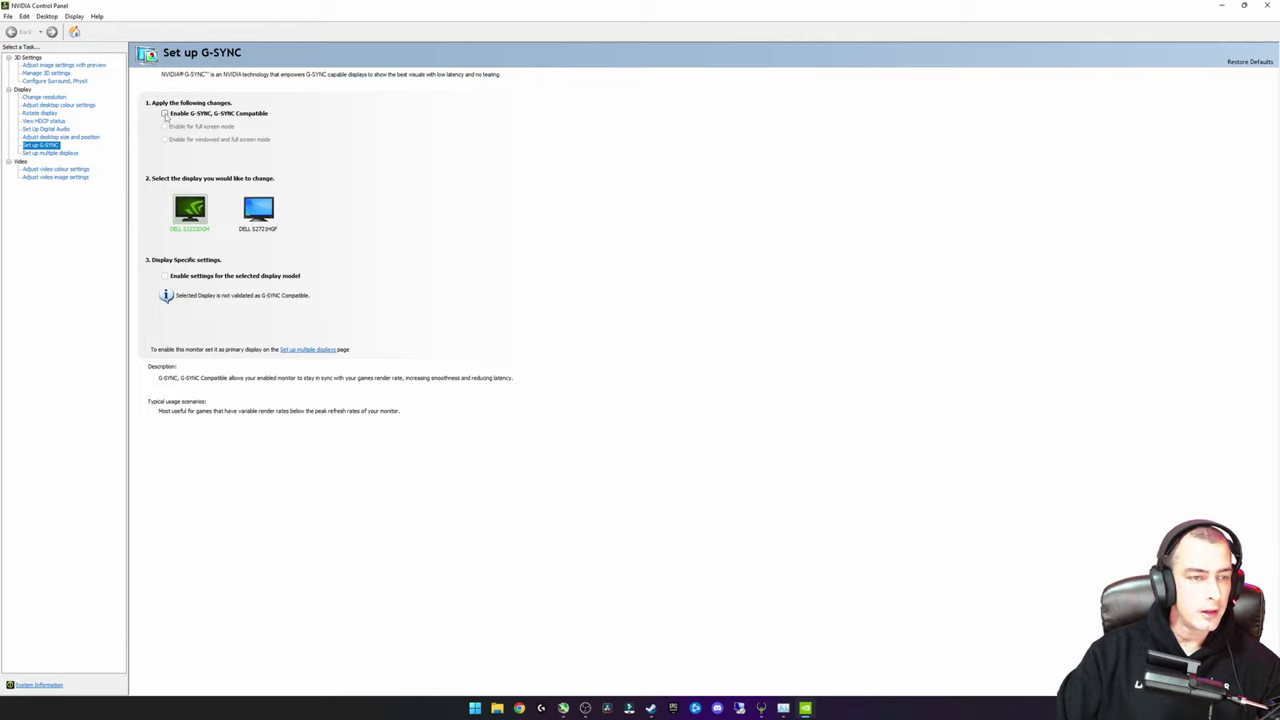
click(165, 114)
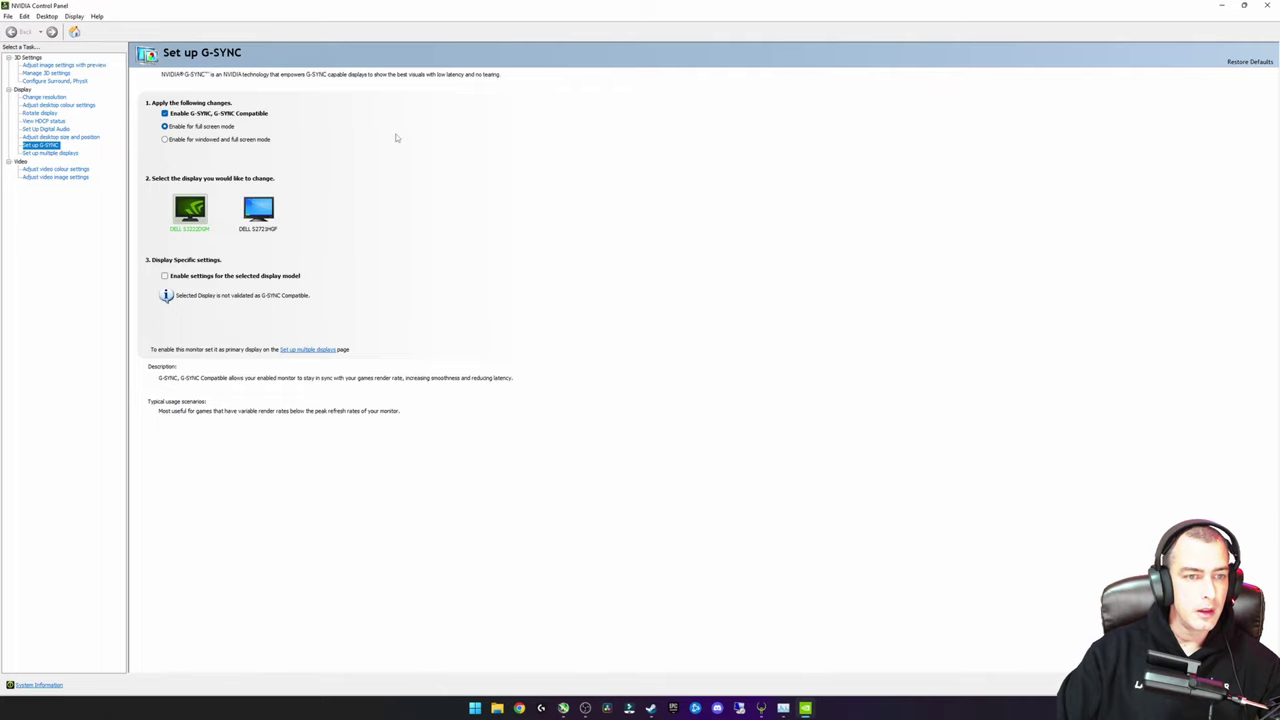
drag(705, 8, 995, 27)
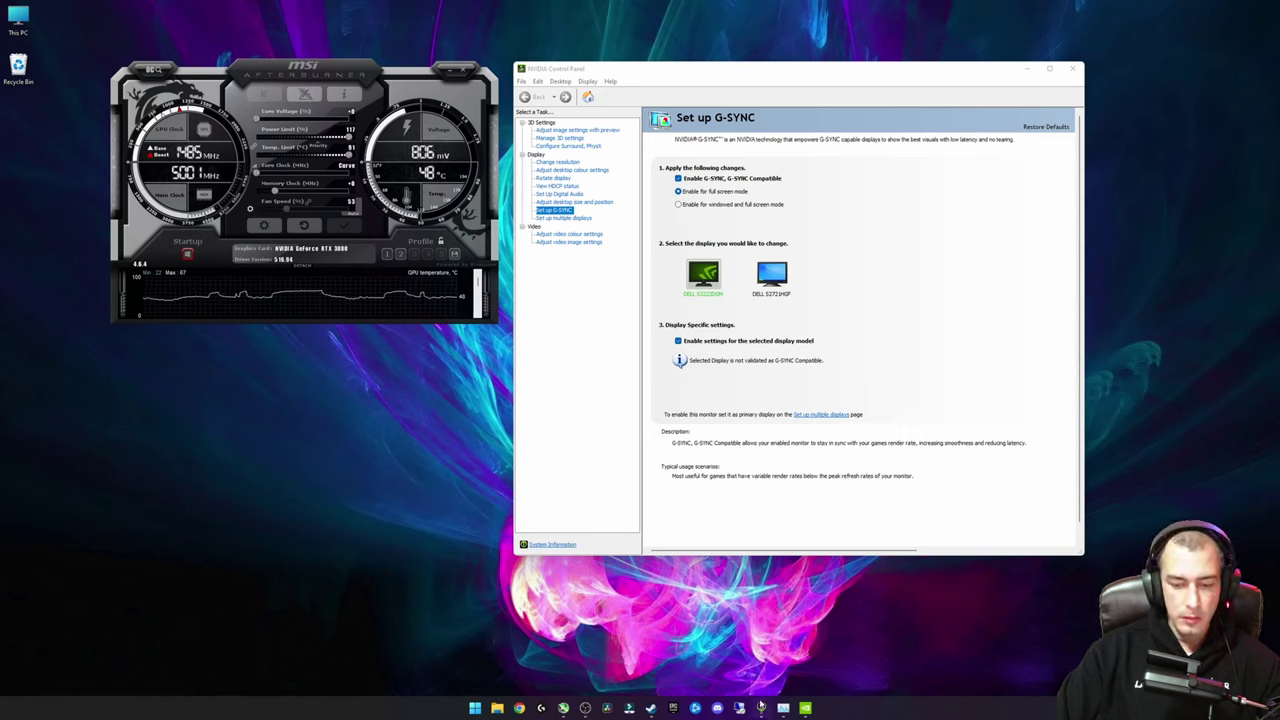
Step: Switch back to Quake II RTX and walk from the first room to the pillared hall to check frametimes with G-SYNC enabled
mouse_move(761, 709)
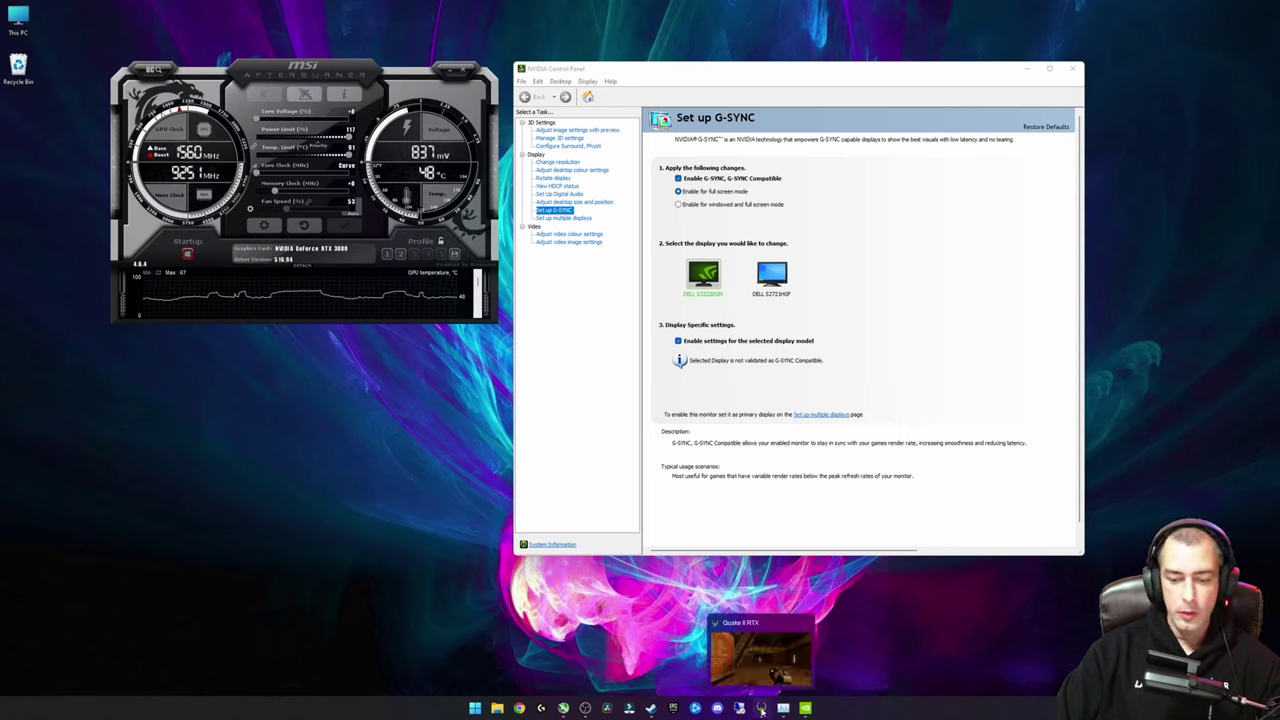
click(761, 709)
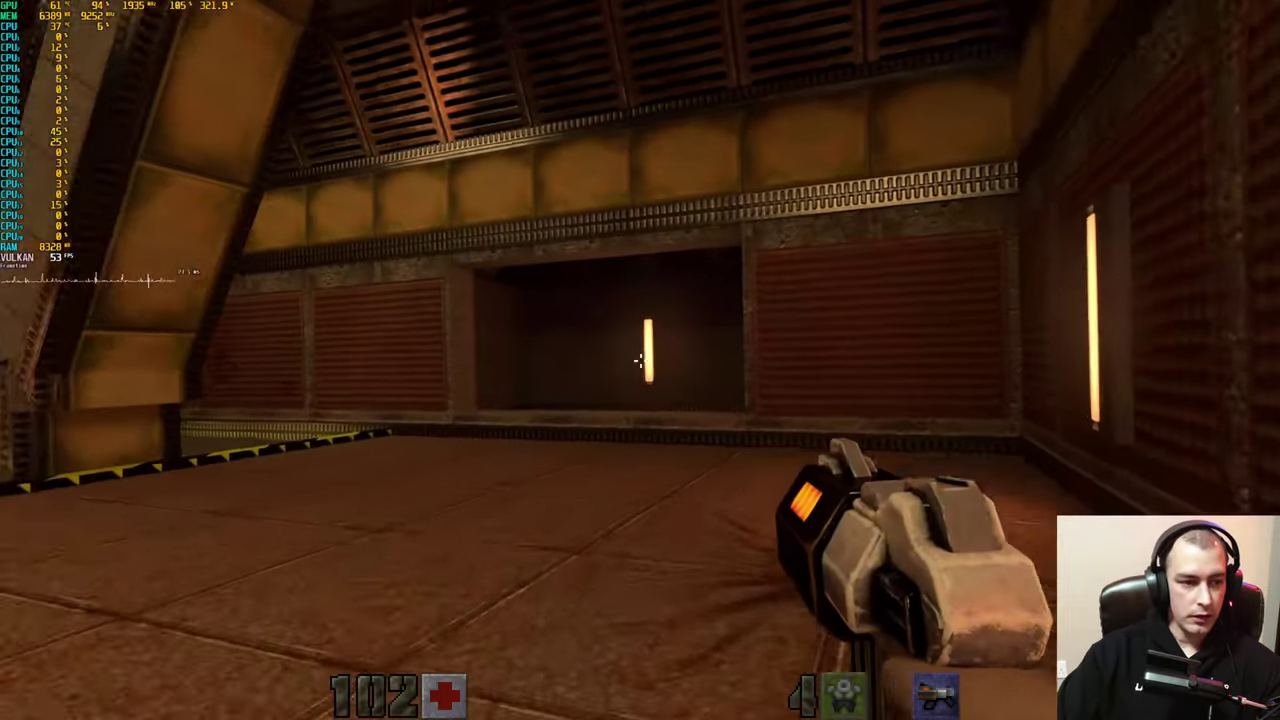
key(w)
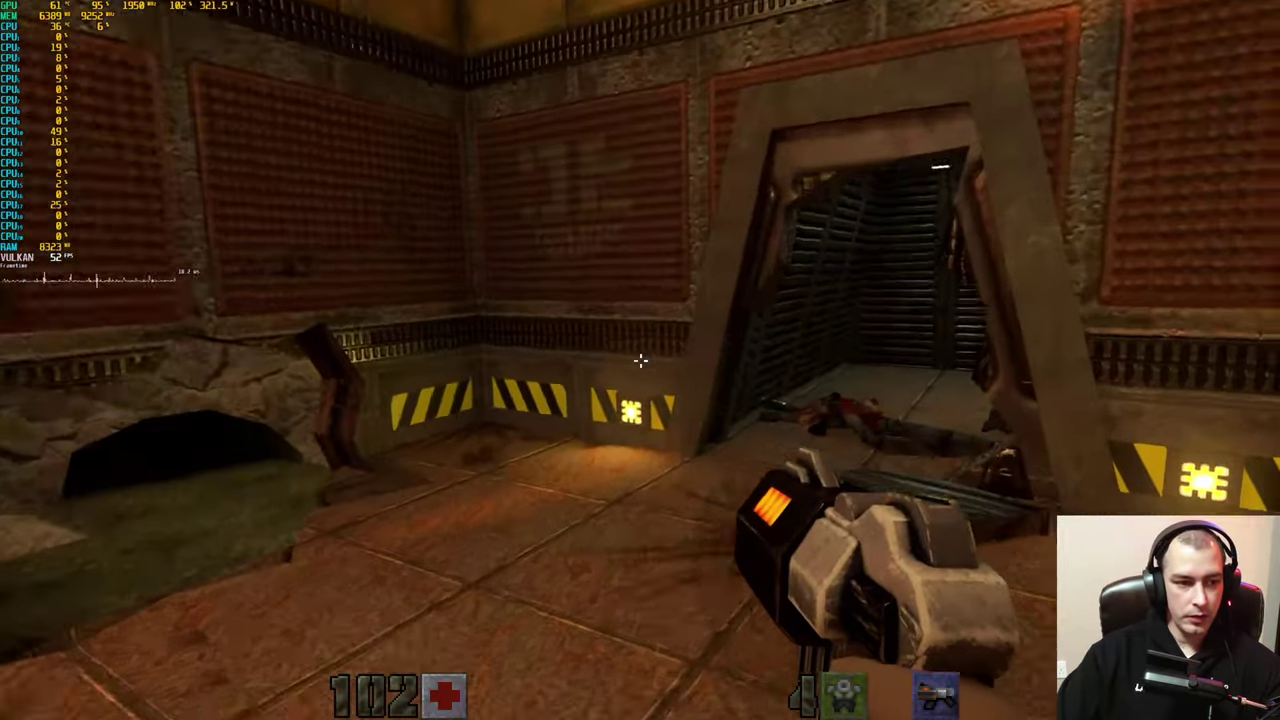
key(w)
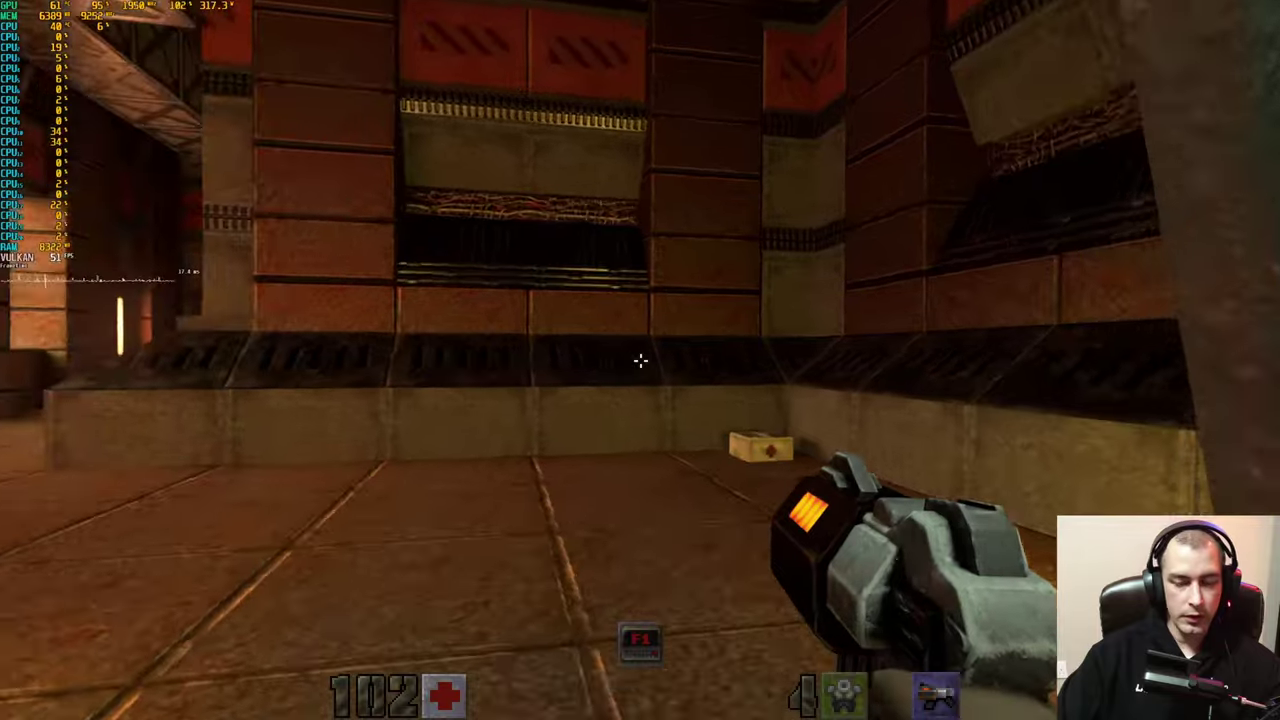
key(w)
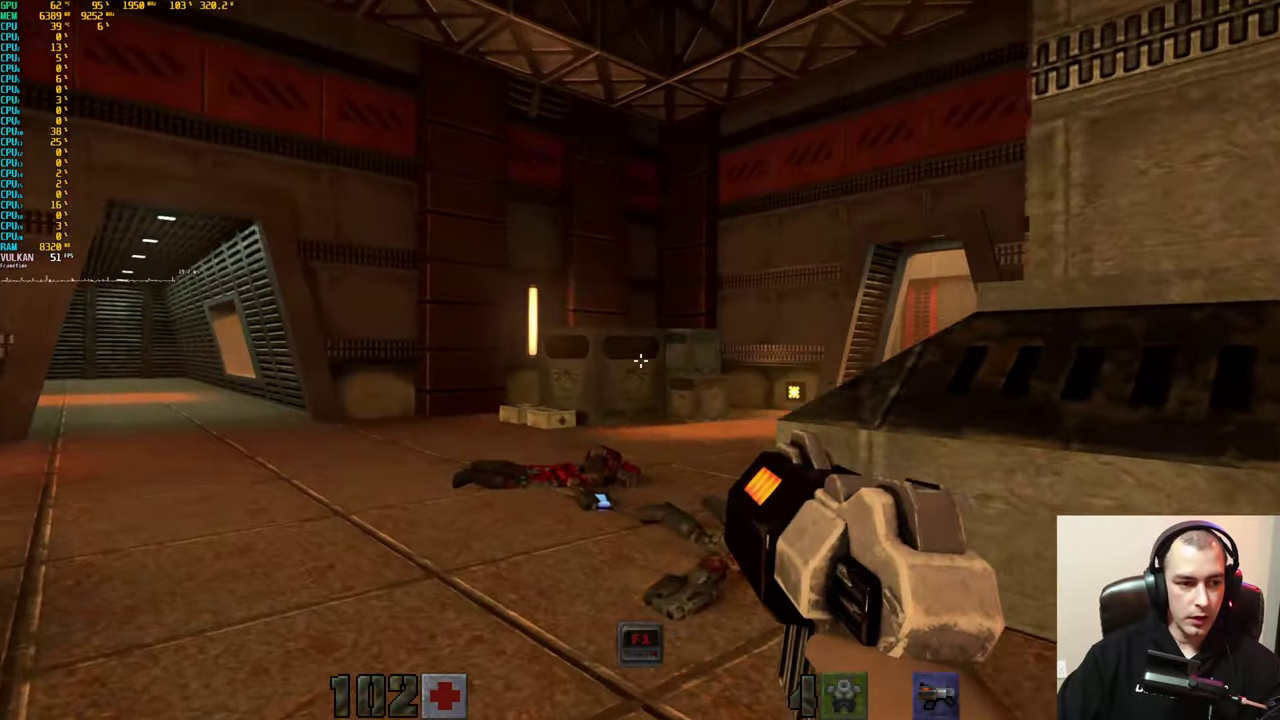
Step: Revisit the first room, the exit doorway and the long slatted corridor to compare framerate and frametime with G-SYNC enabled
key(w)
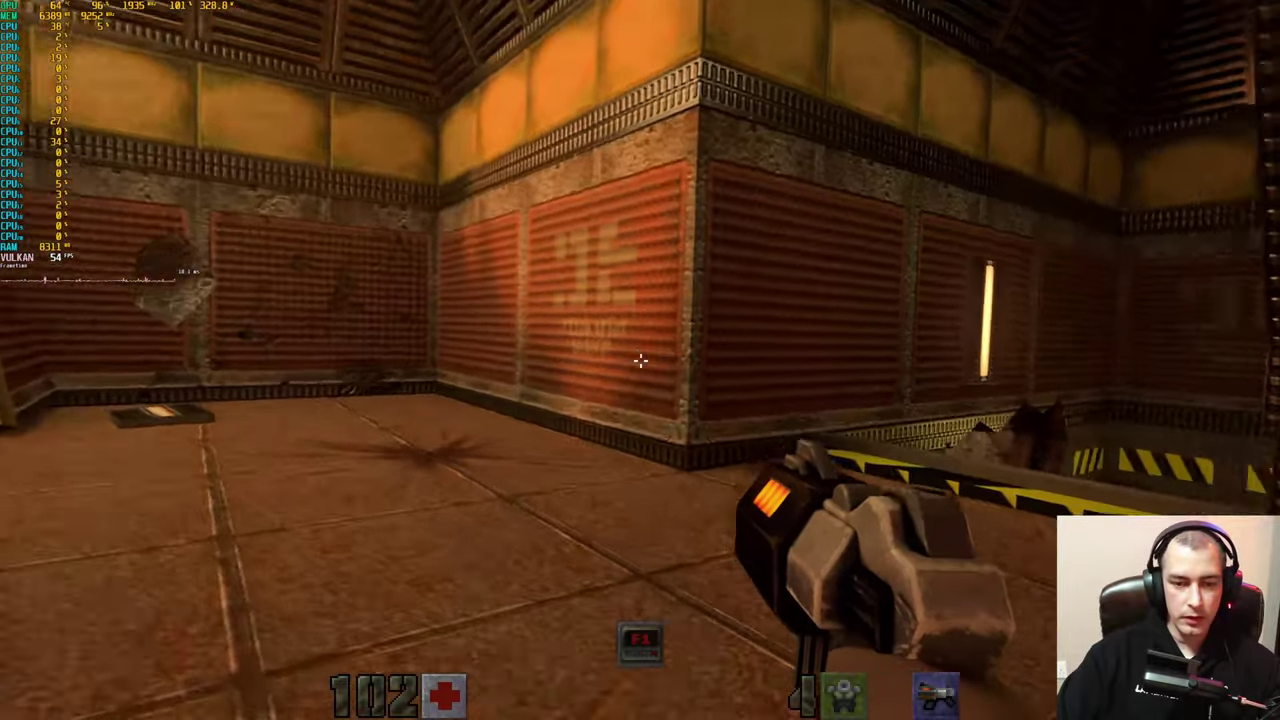
key(w)
key(d)
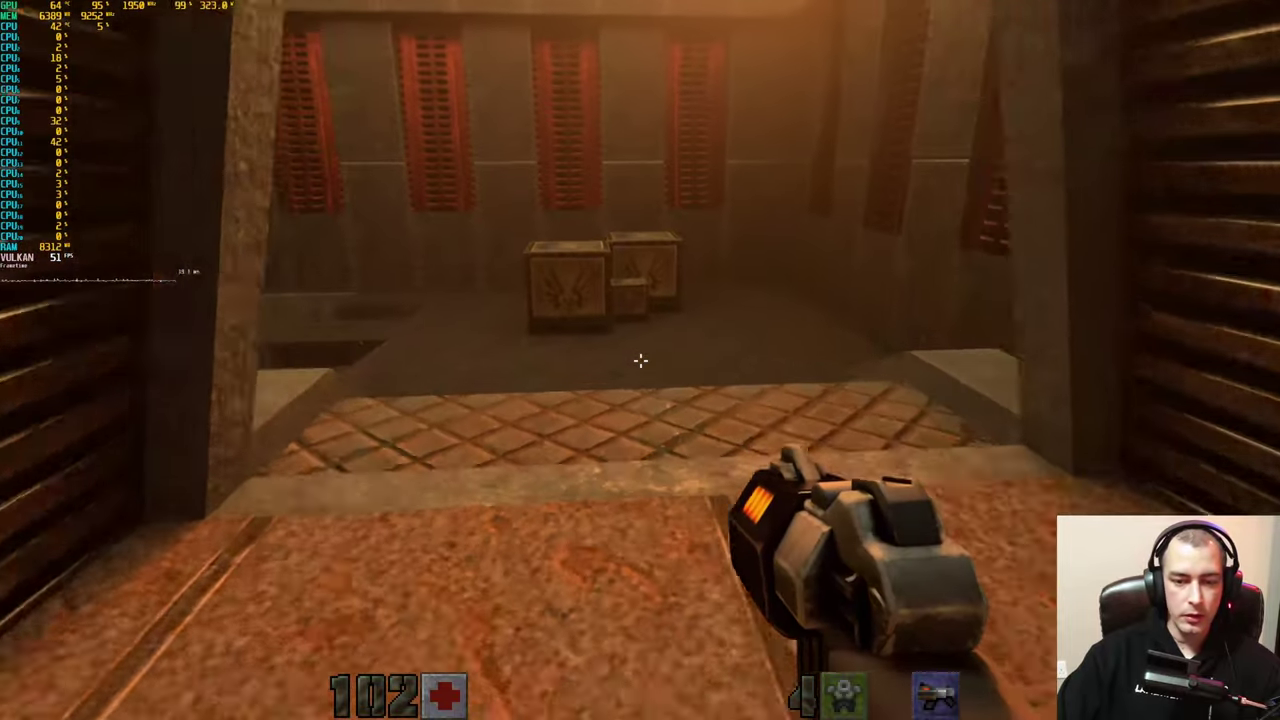
key(s)
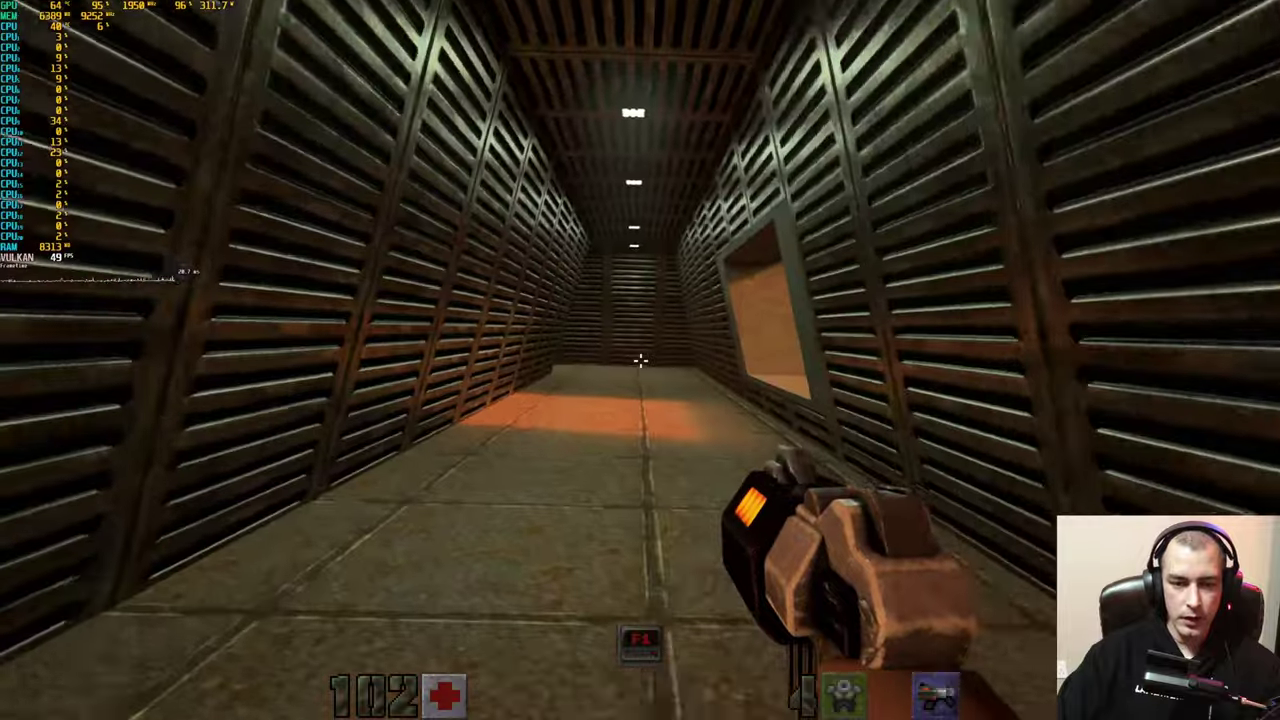
key(w)
mouse_move(640, 360)
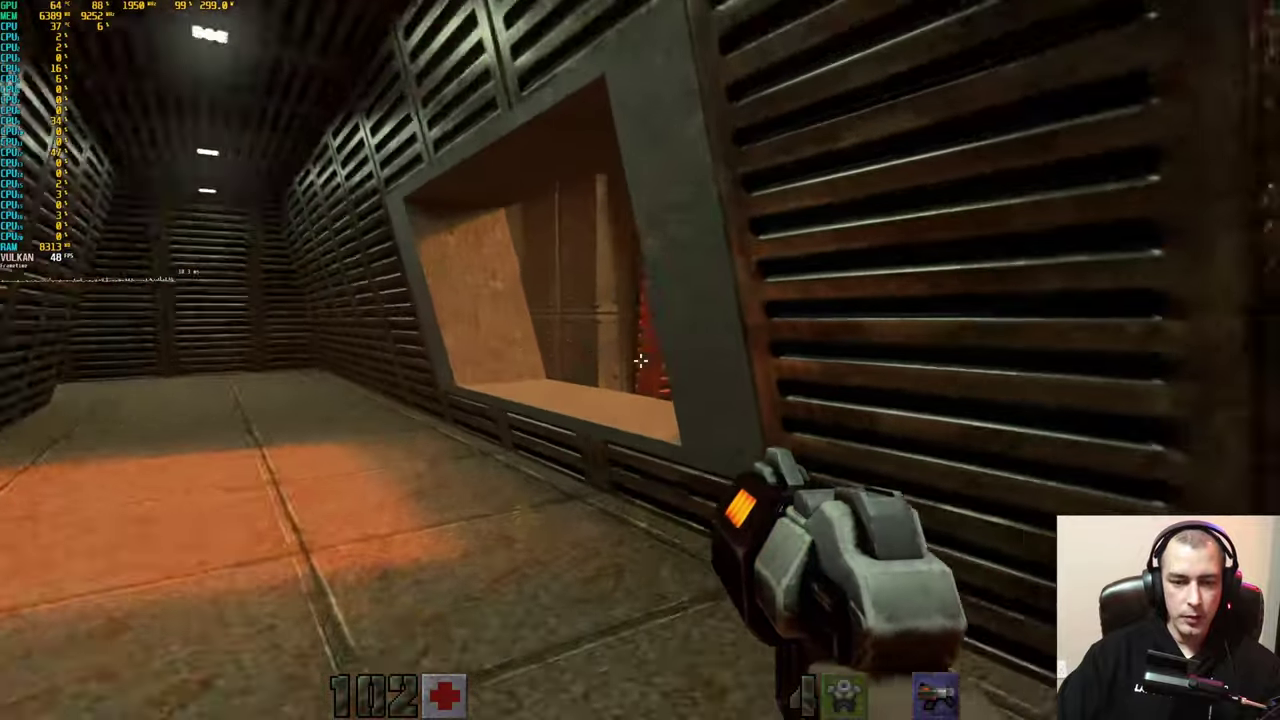
Step: Walk through the slatted corridor and out to the courtyard, firing at soldiers, to check frametimes during combat
key(w)
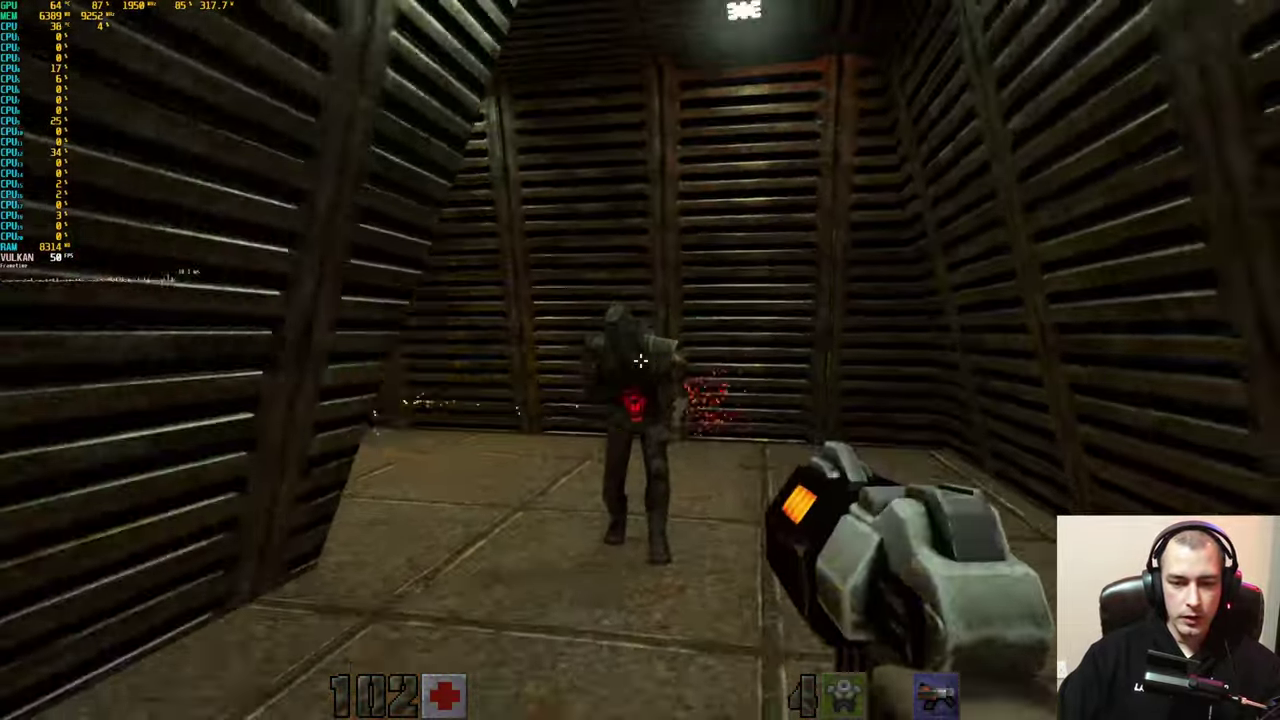
key(s)
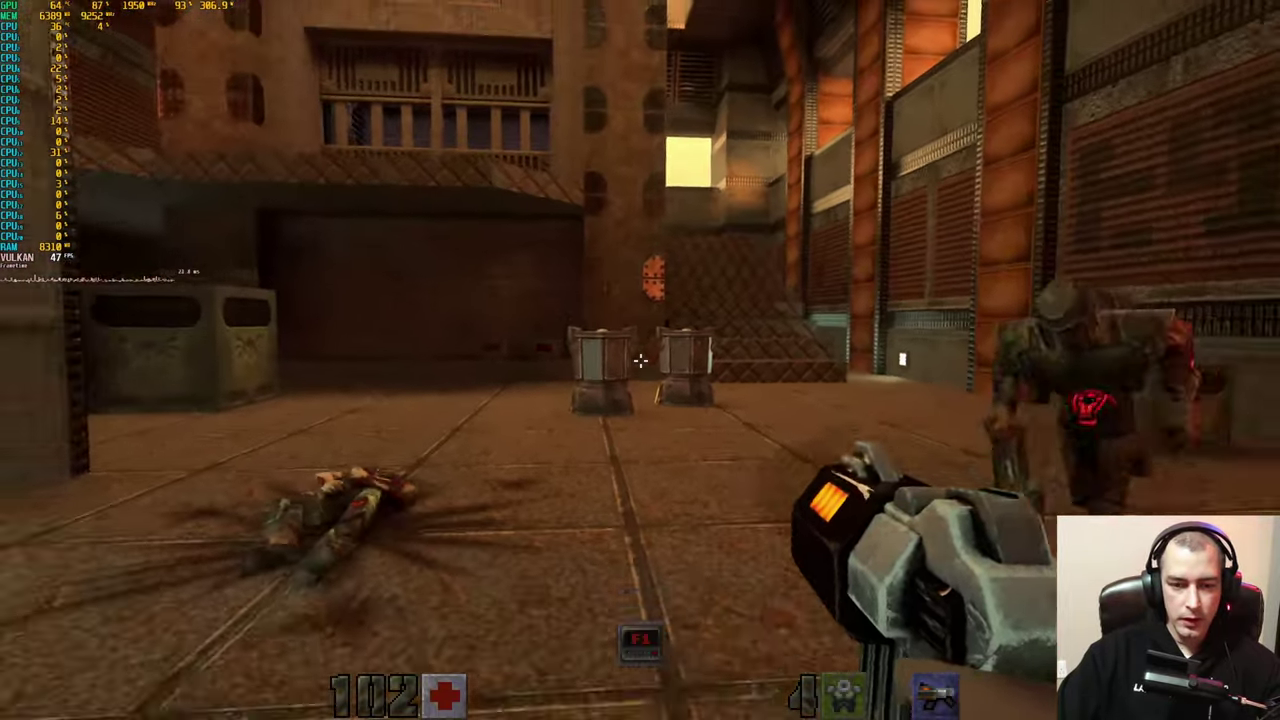
key(s)
click(640, 360)
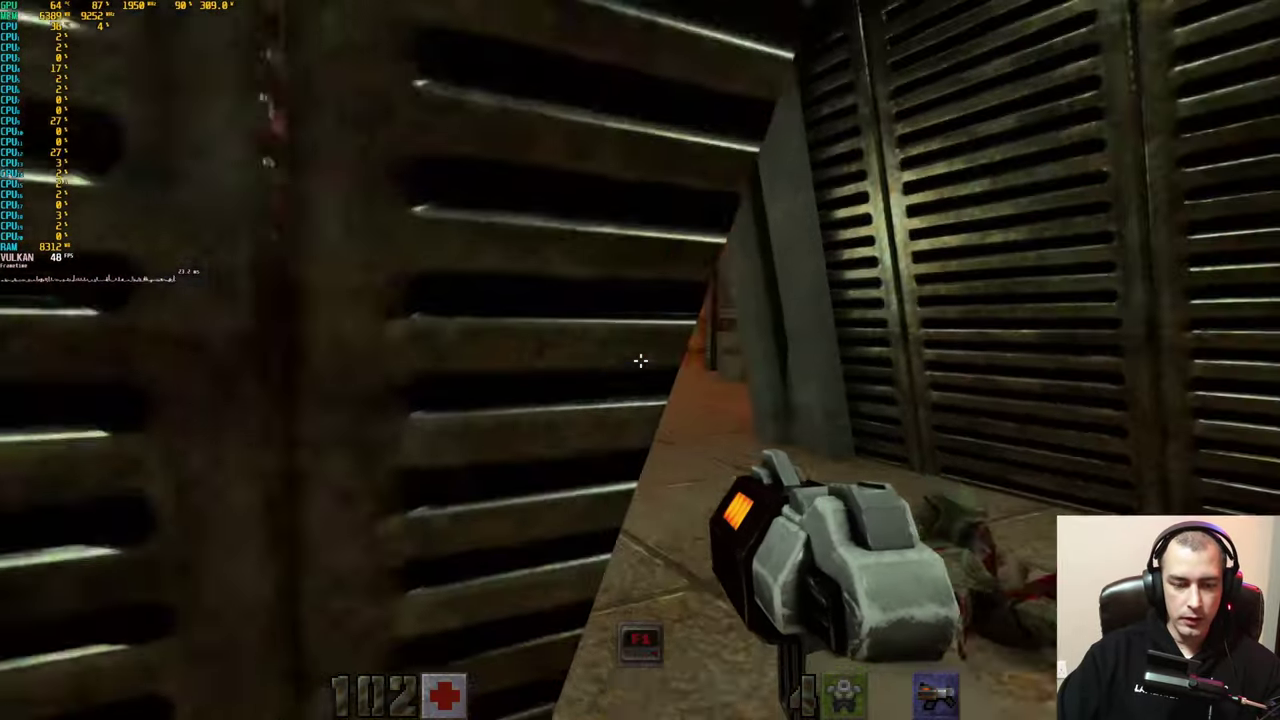
mouse_move(640, 360)
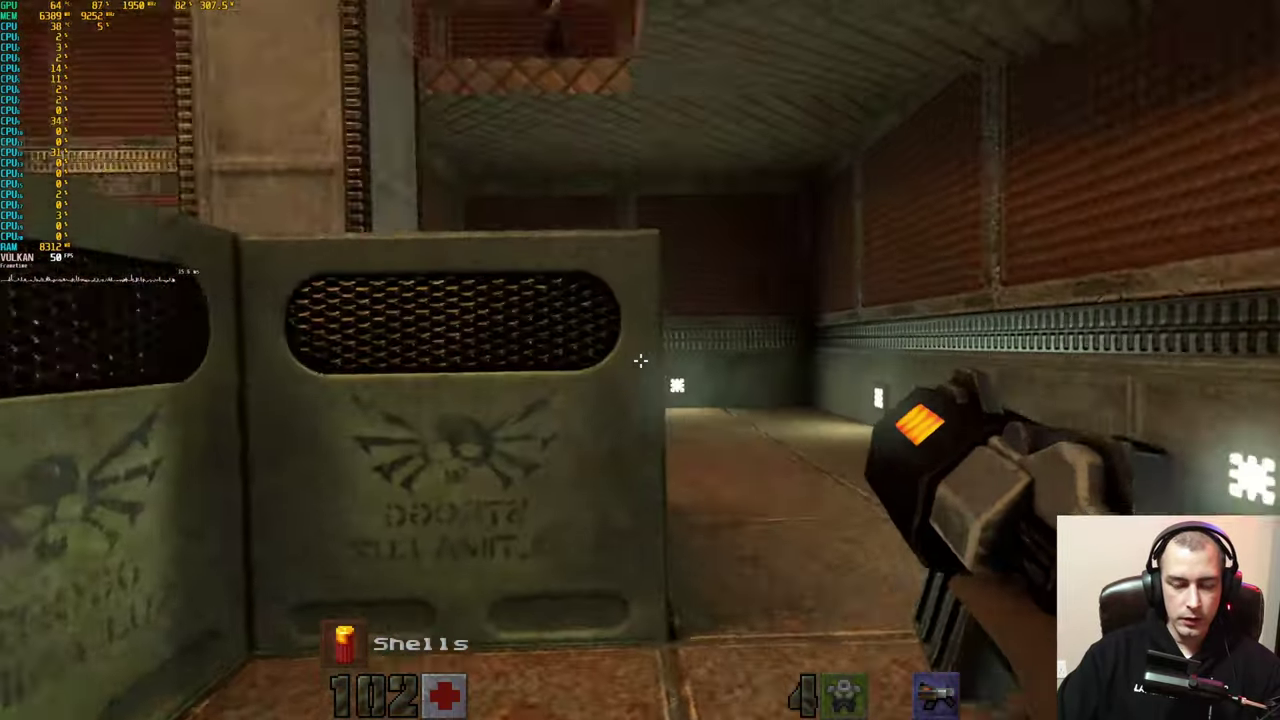
Step: Move past the stencilled crates and fight the enemy beside the riveted metal door to check the overlay's frametime
key(d)
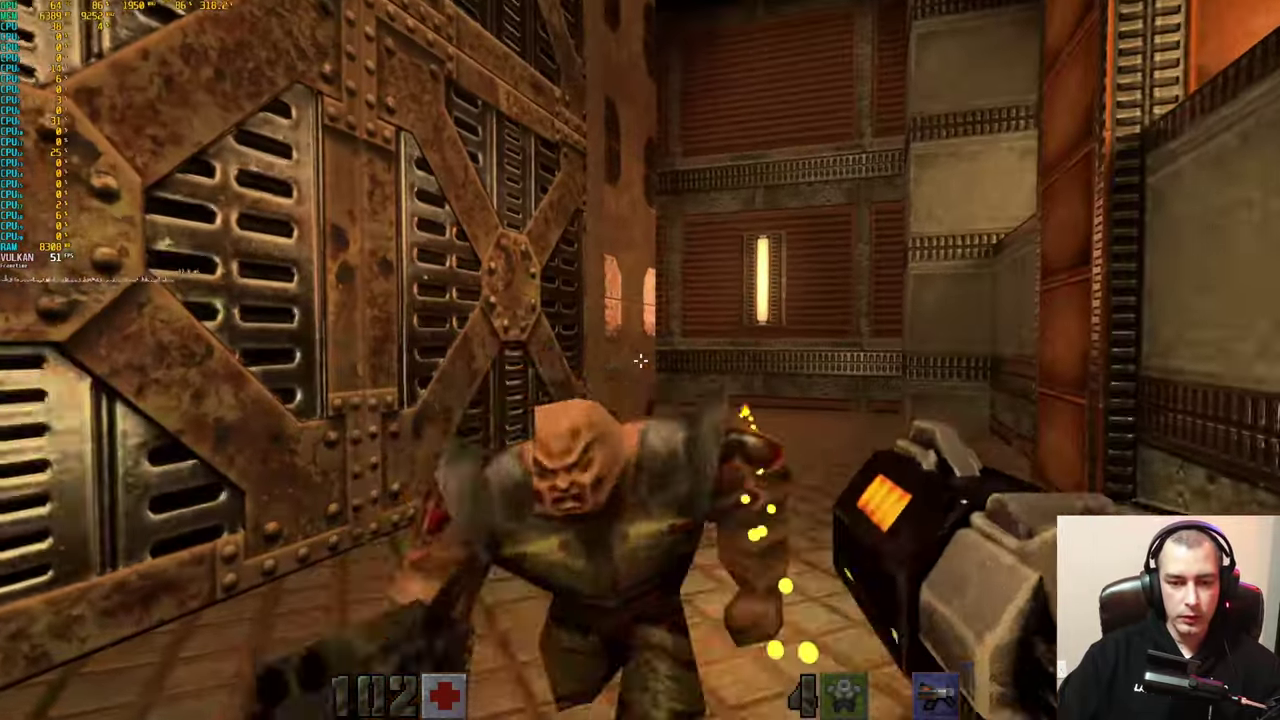
key(s)
click(640, 360)
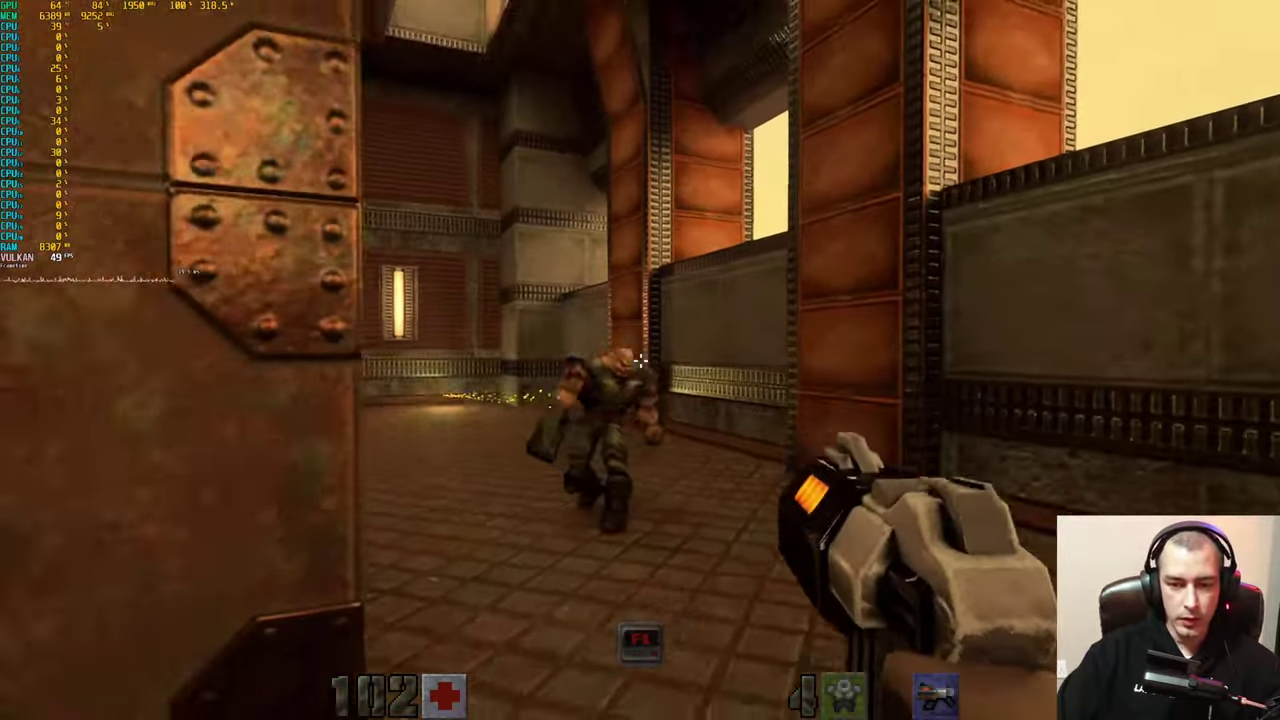
click(640, 360)
mouse_move(640, 360)
Step: Switch to NVIDIA Control Panel and examine the Max Frame Rate options in the global 3D settings
key(Escape)
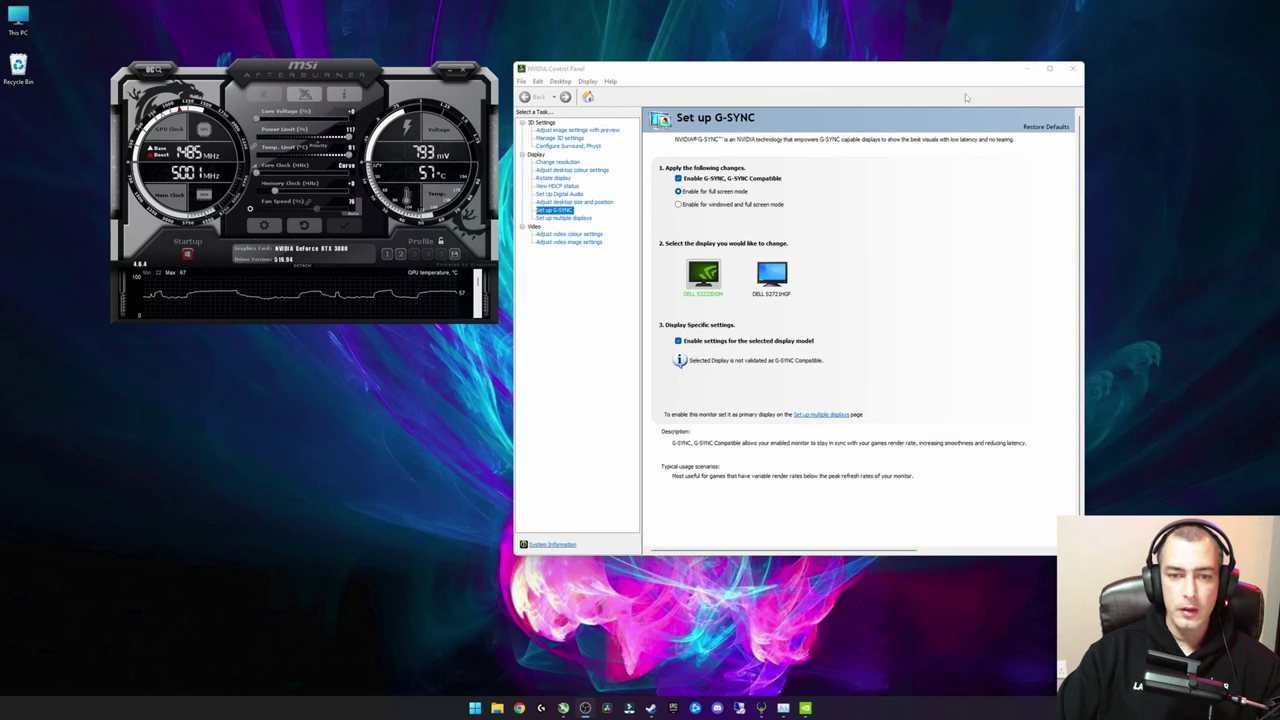
click(563, 138)
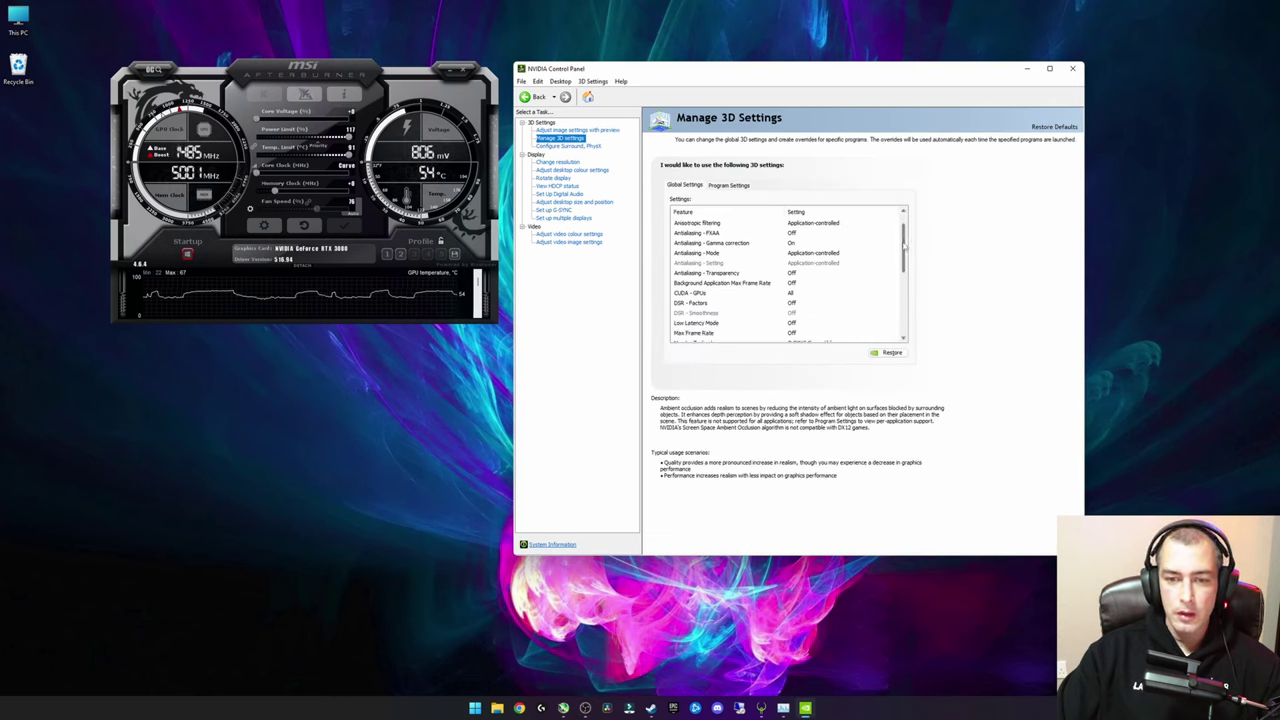
scroll(703, 300, down, 2)
click(703, 303)
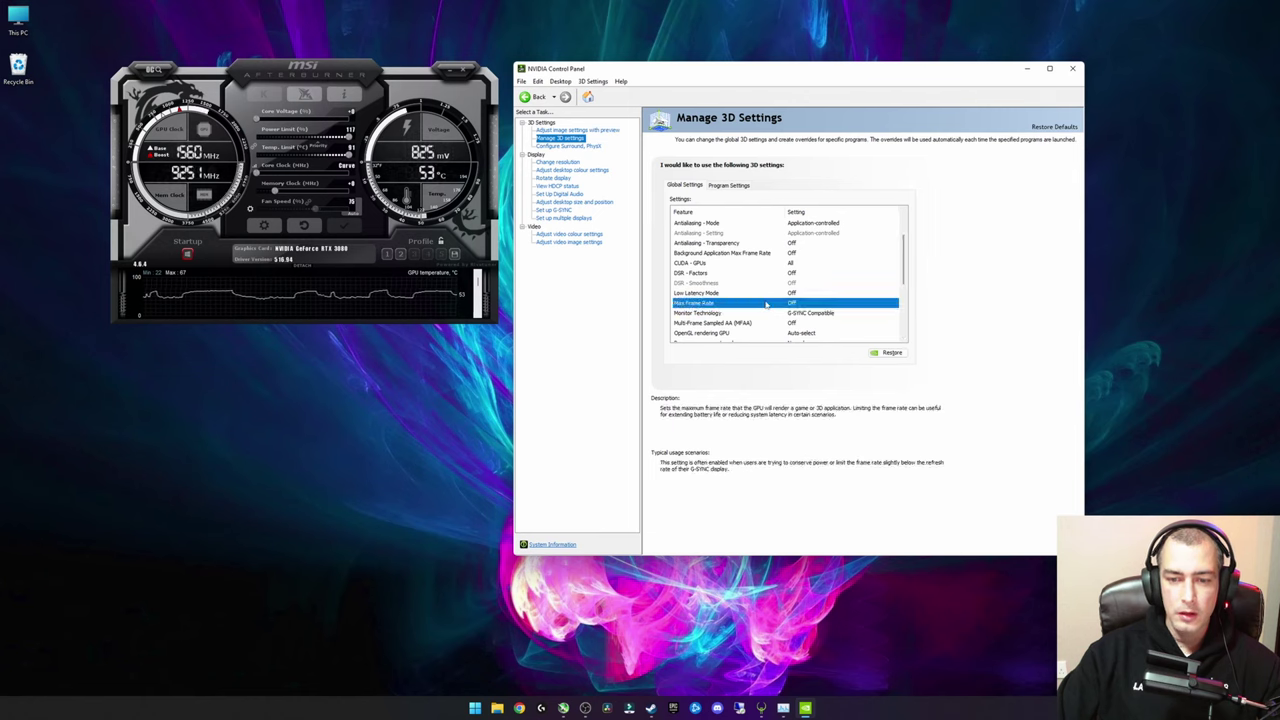
click(812, 303)
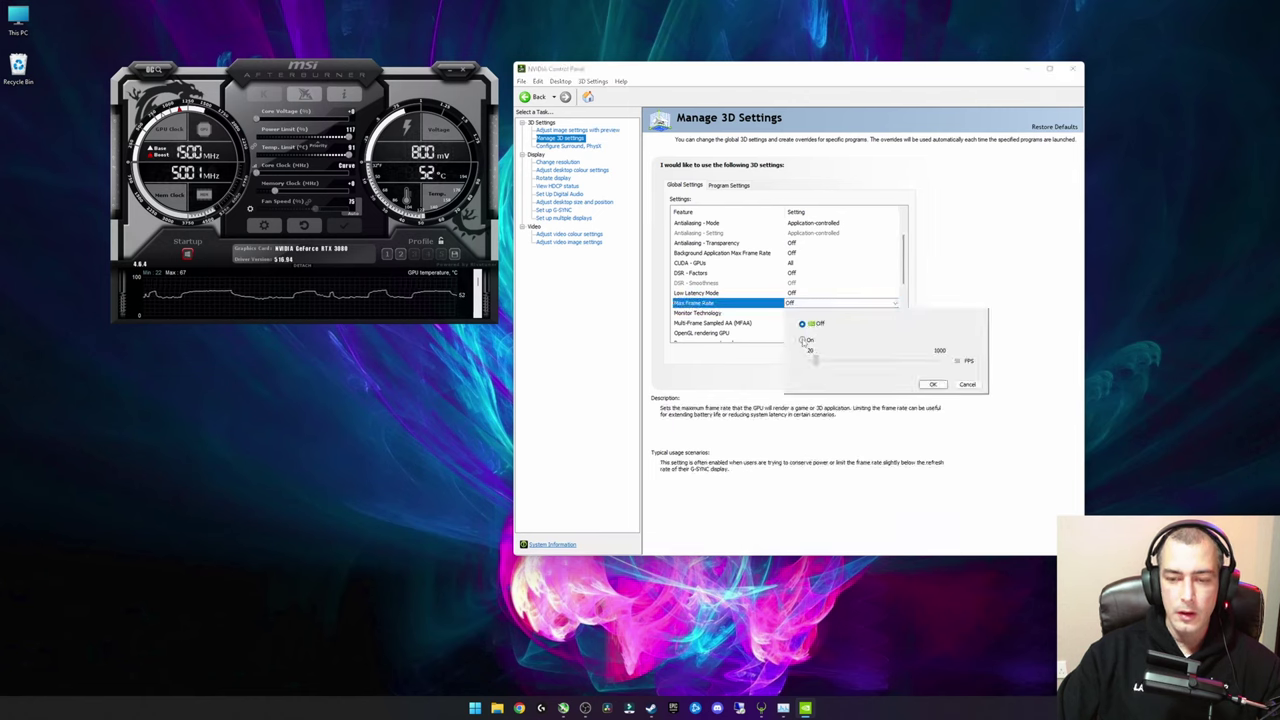
click(967, 384)
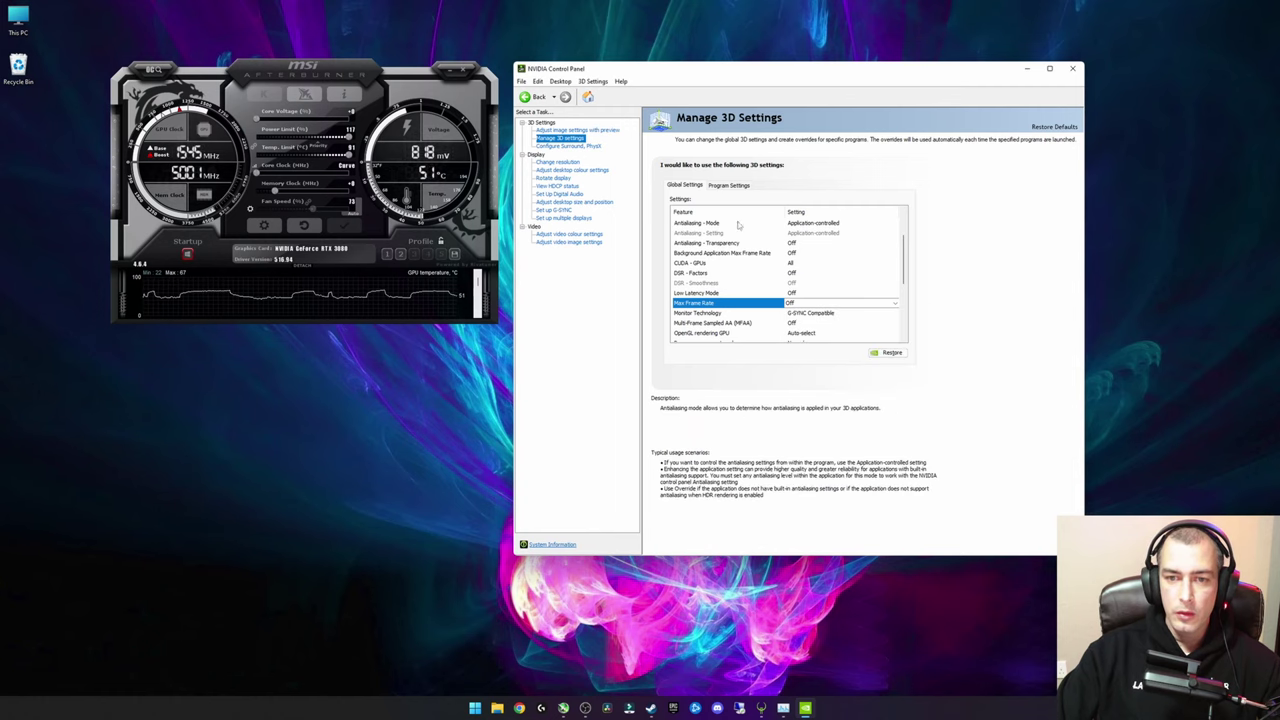
Step: Examine the per-program 3D settings for the Max Frame Rate option
click(730, 186)
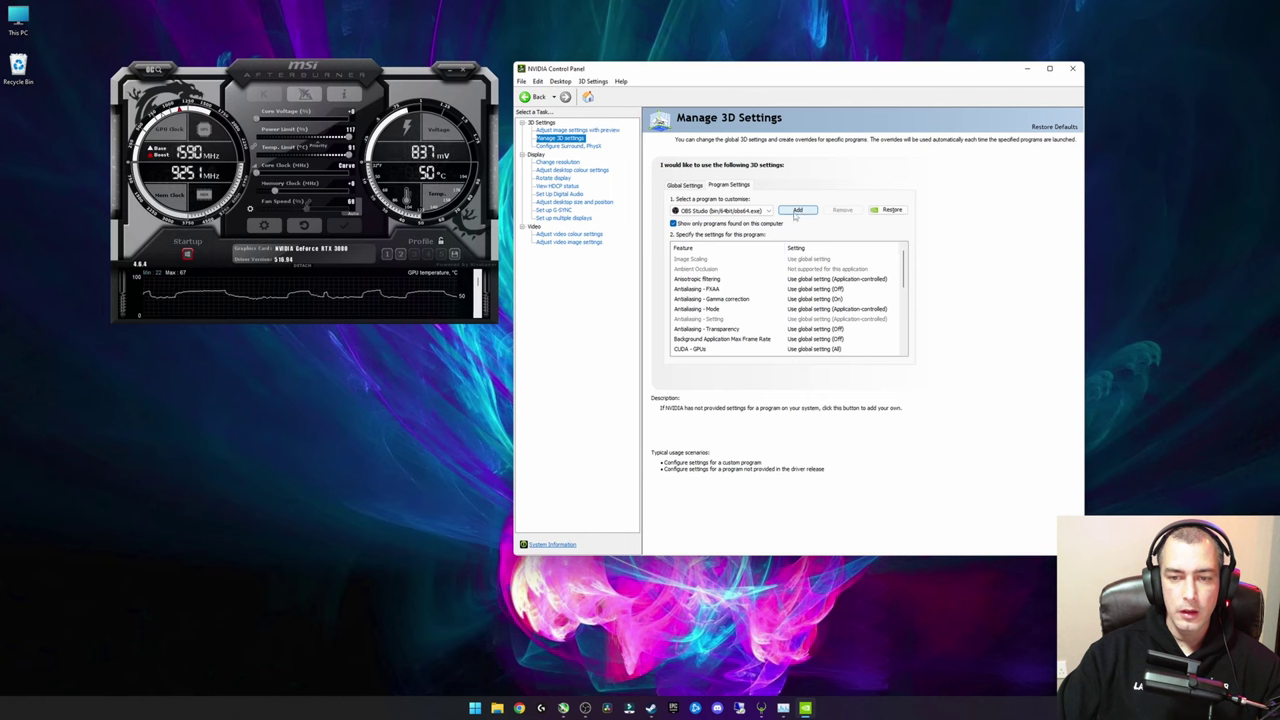
scroll(773, 300, down, 2)
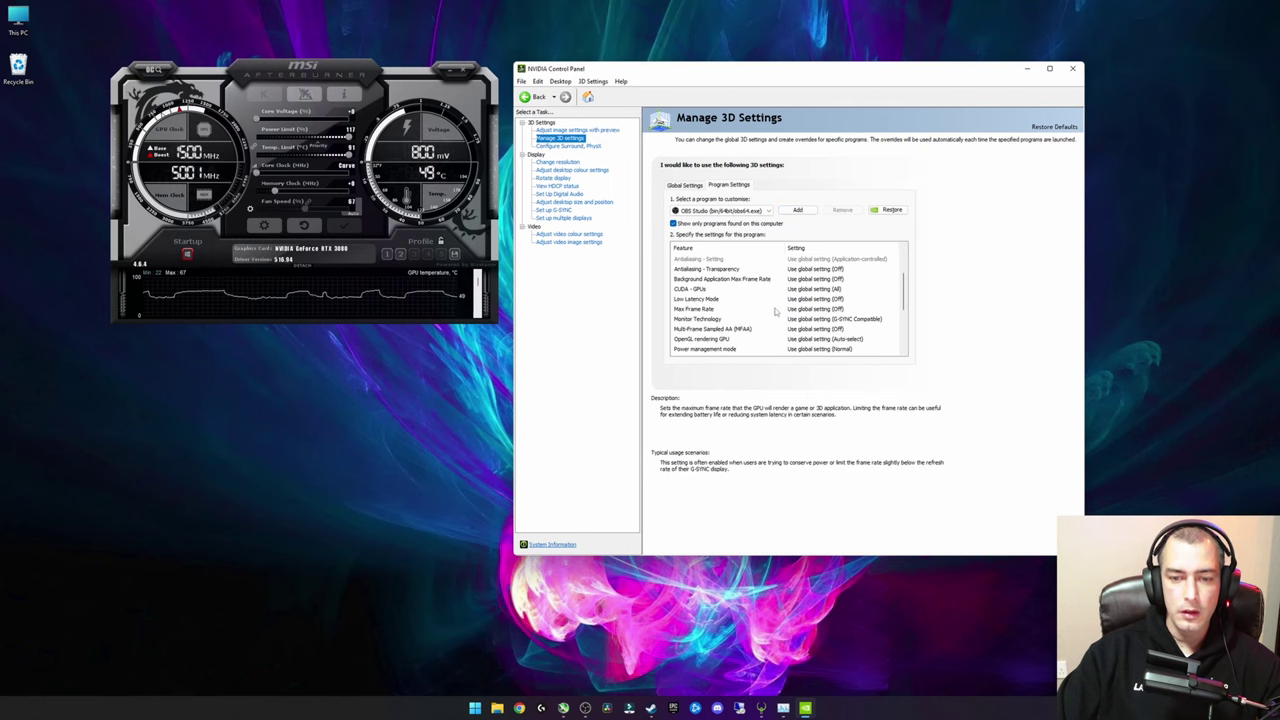